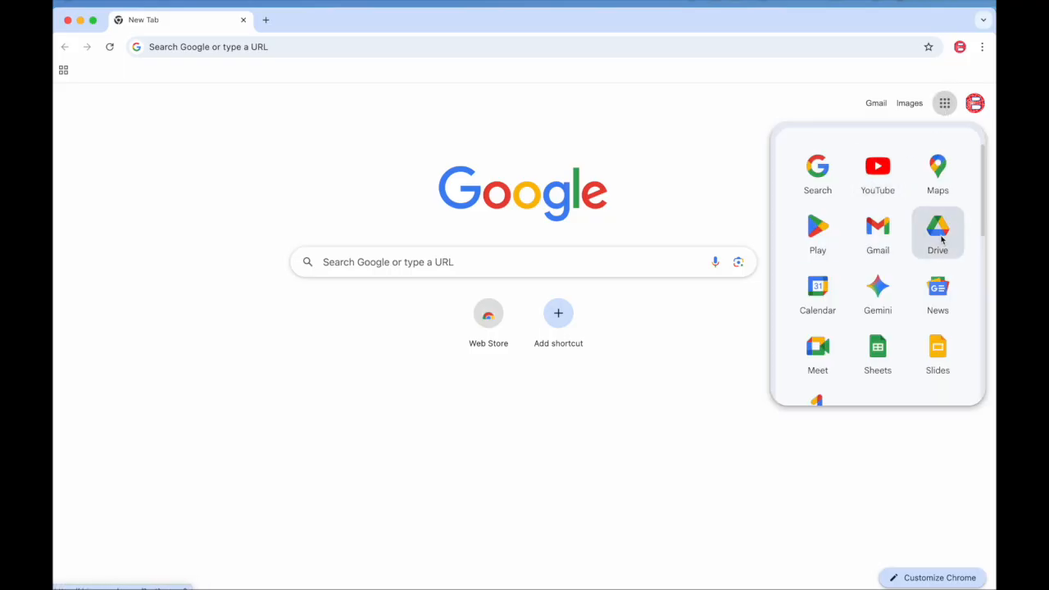
# Step: Open Google Drive and create a new blank Google Vids video
pyautogui.click(938, 236)
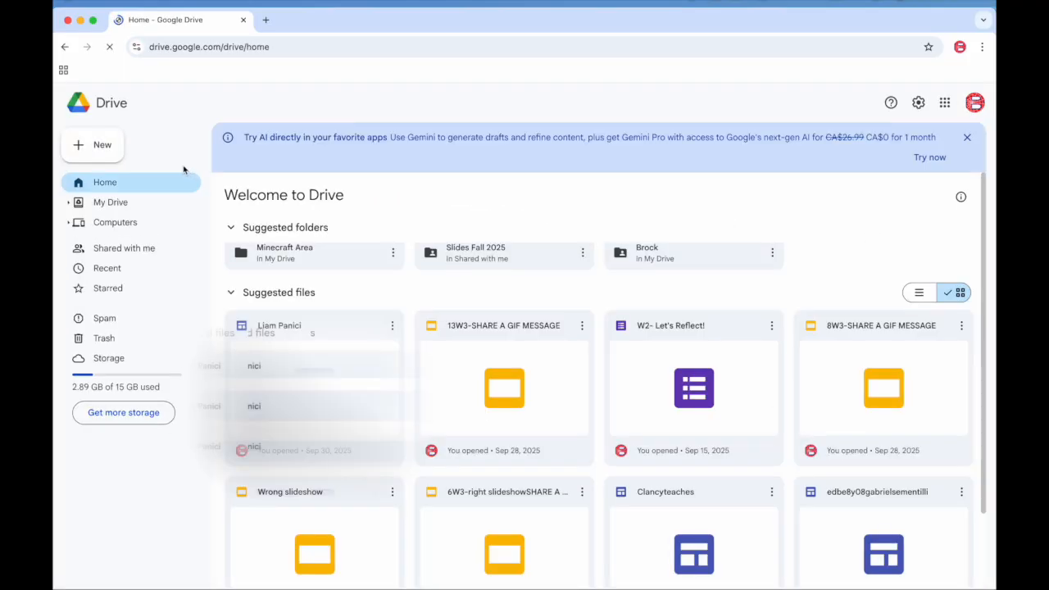
pyautogui.click(112, 149)
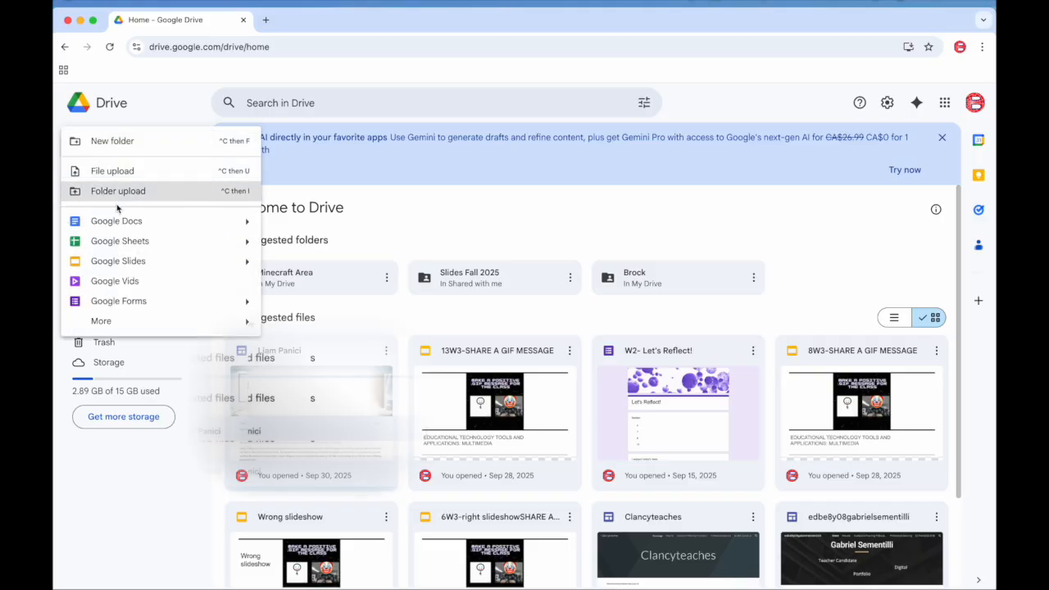
pyautogui.click(137, 286)
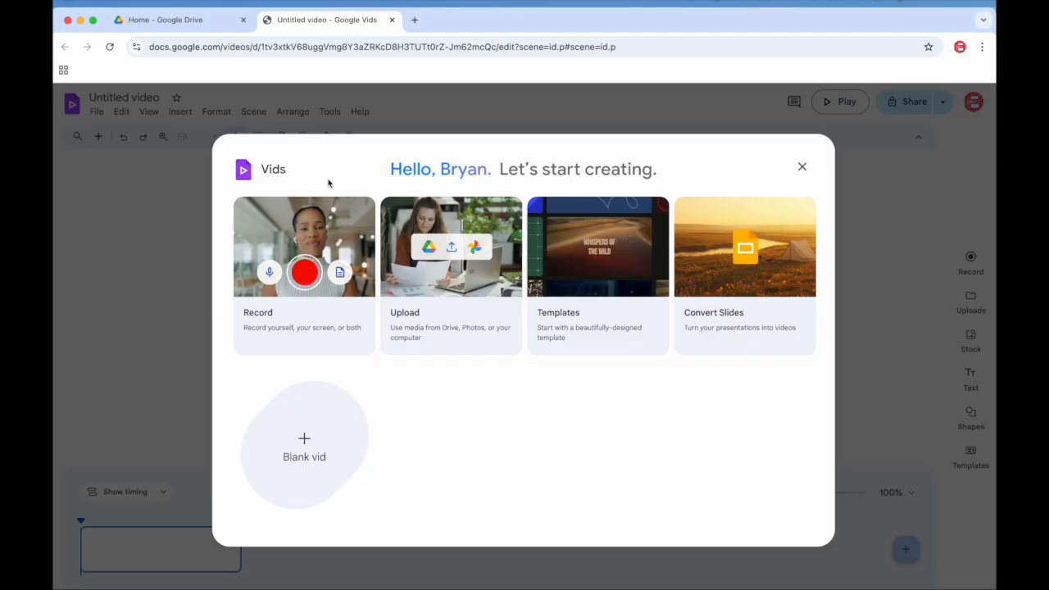
pyautogui.click(304, 439)
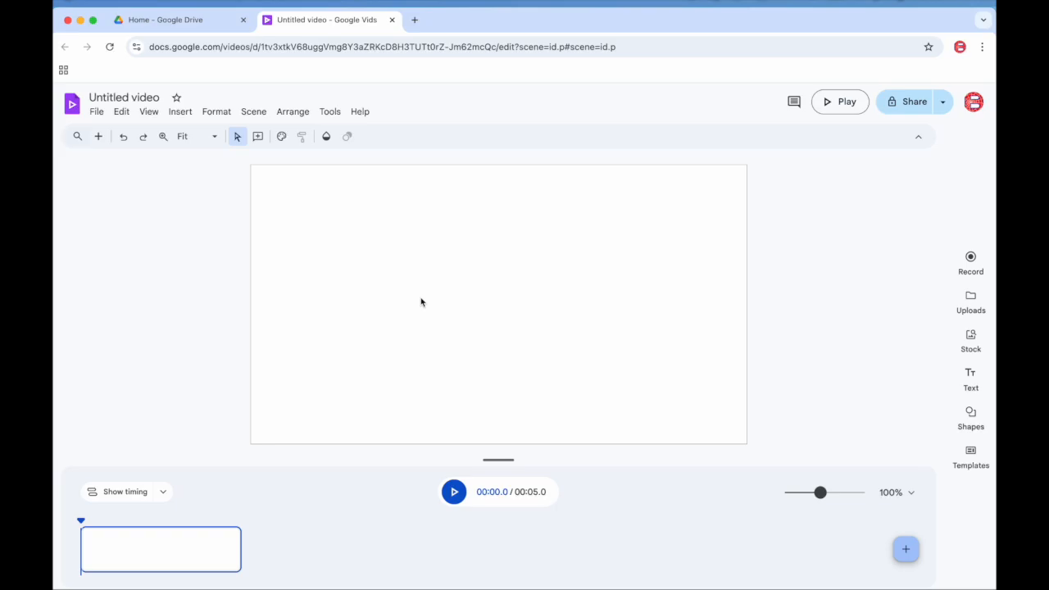
# Step: Start a camera recording session and allow microphone access while visiting the site
pyautogui.click(968, 257)
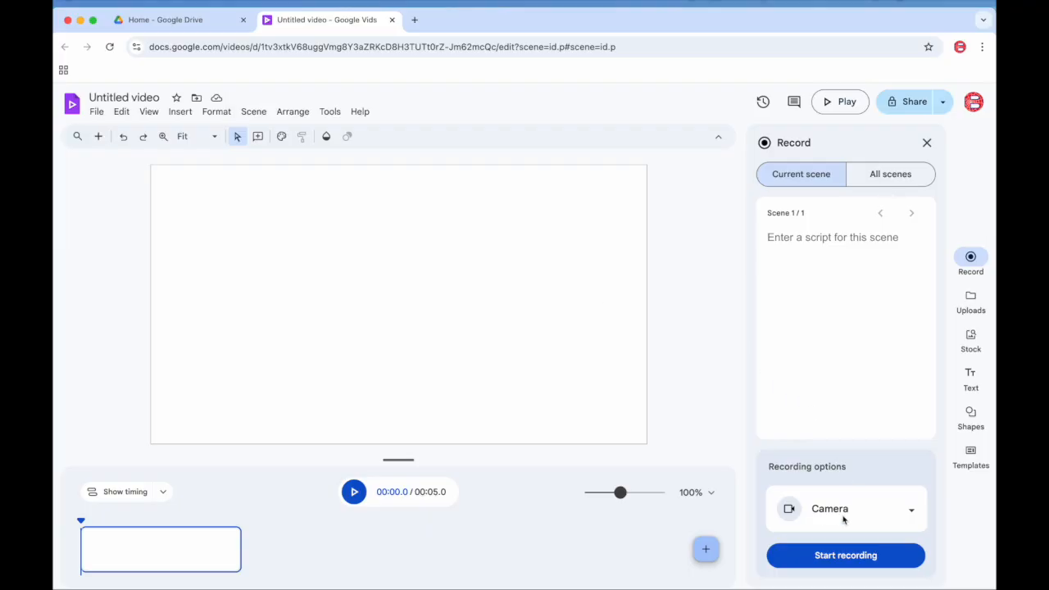
pyautogui.click(843, 554)
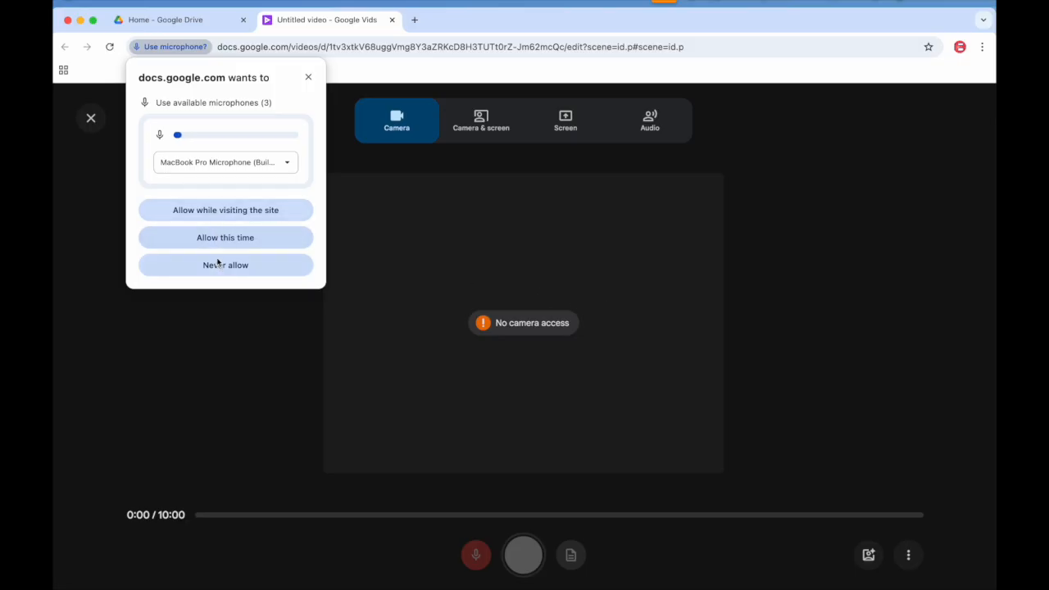
pyautogui.click(227, 213)
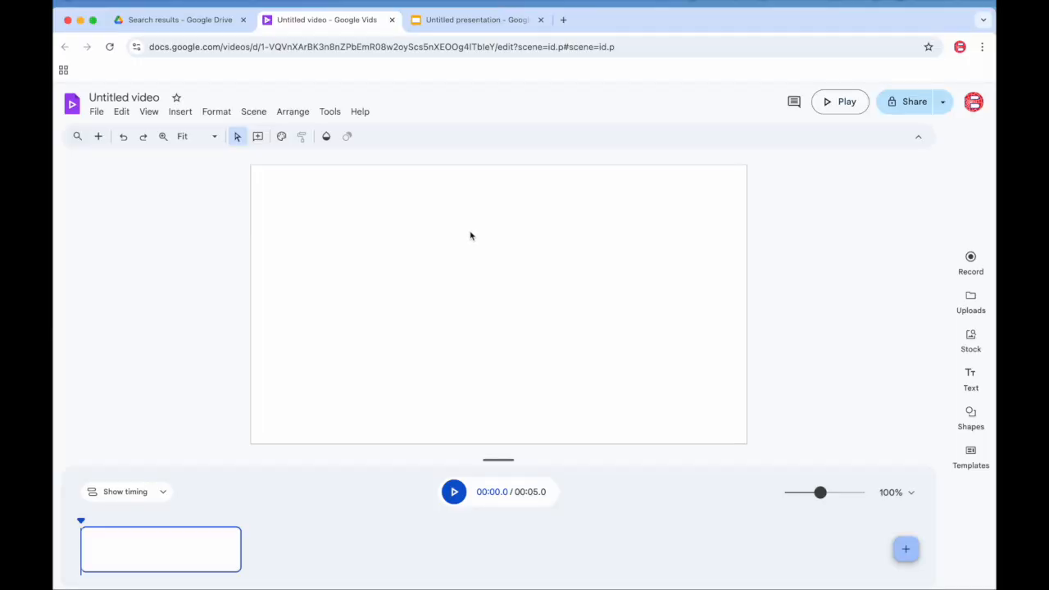
# Step: Rename the untitled video as TPACK
pyautogui.click(106, 100)
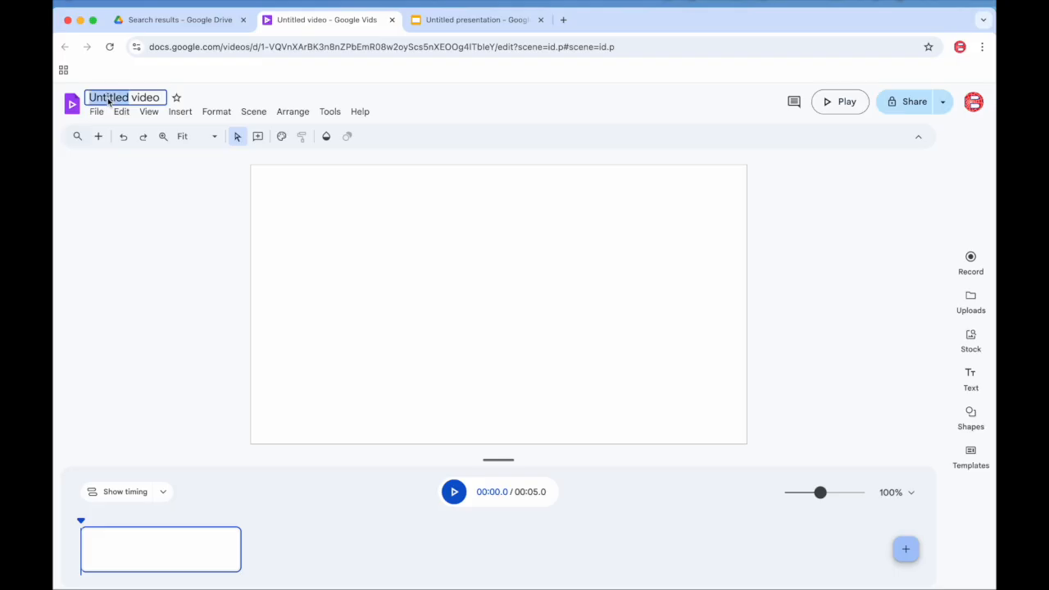
pyautogui.write('TPACK')
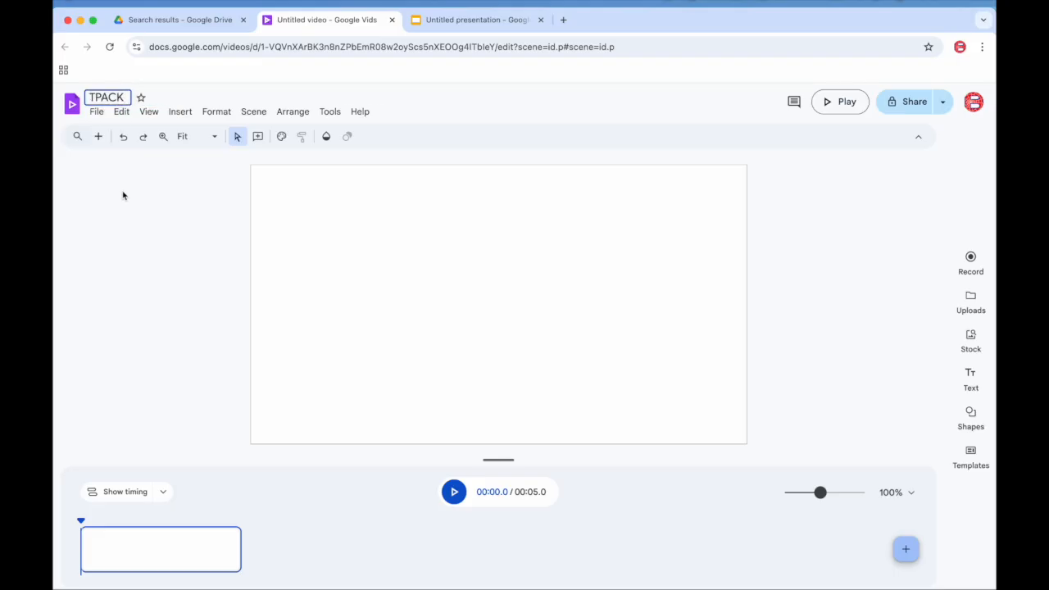
pyautogui.press('Return')
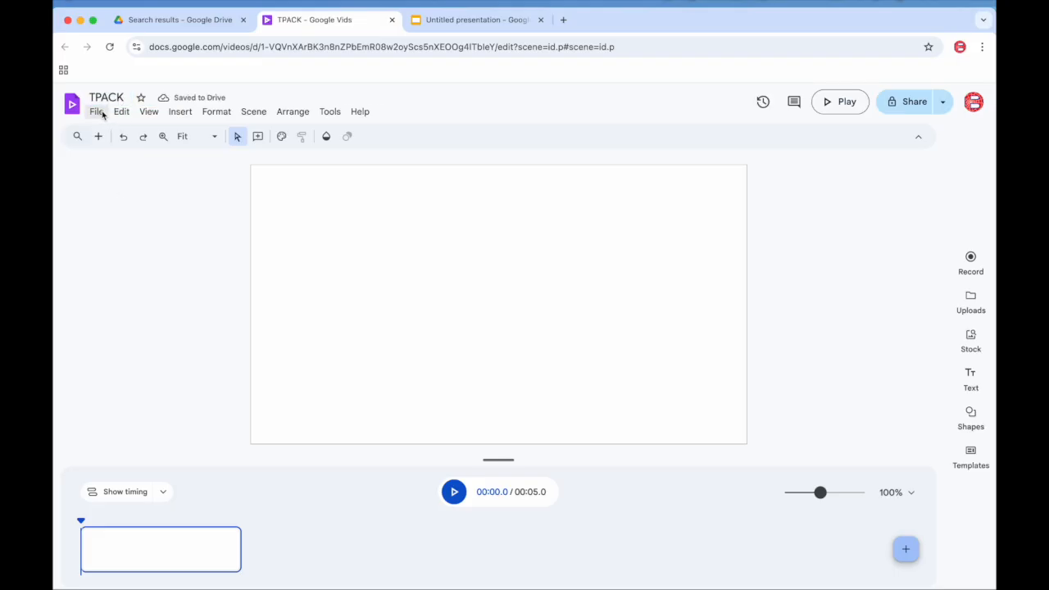
# Step: Convert the recent "Untitled presentation" from Google Slides, importing all four slides as video scenes
pyautogui.click(97, 112)
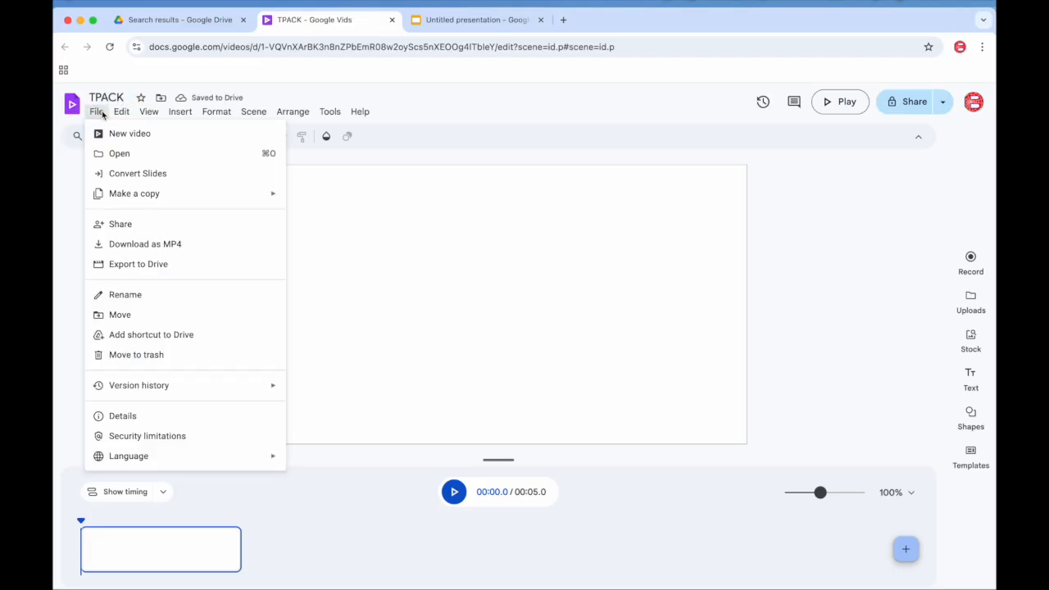
pyautogui.click(148, 176)
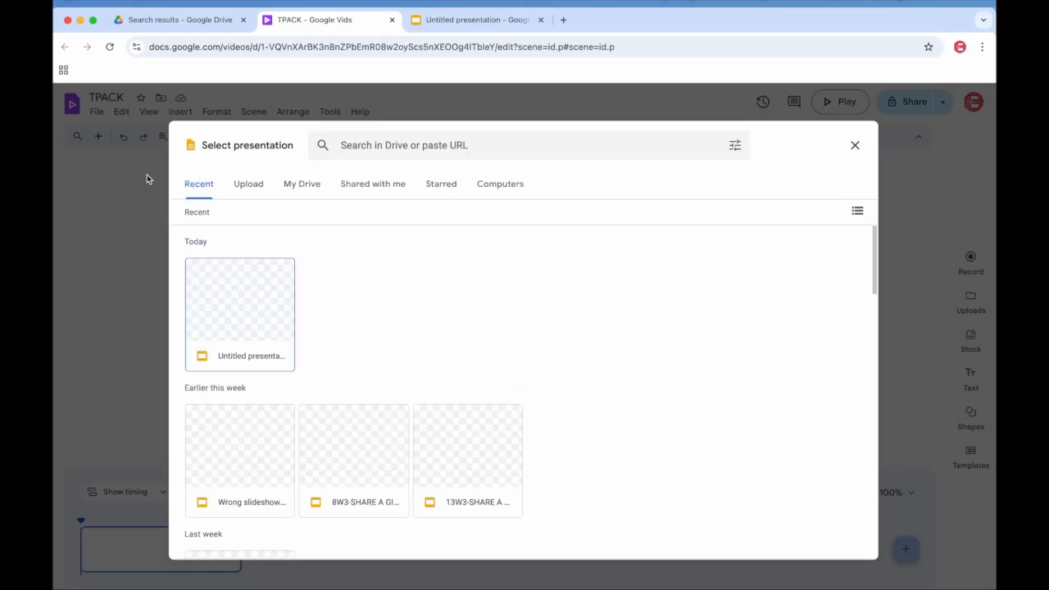
pyautogui.click(238, 279)
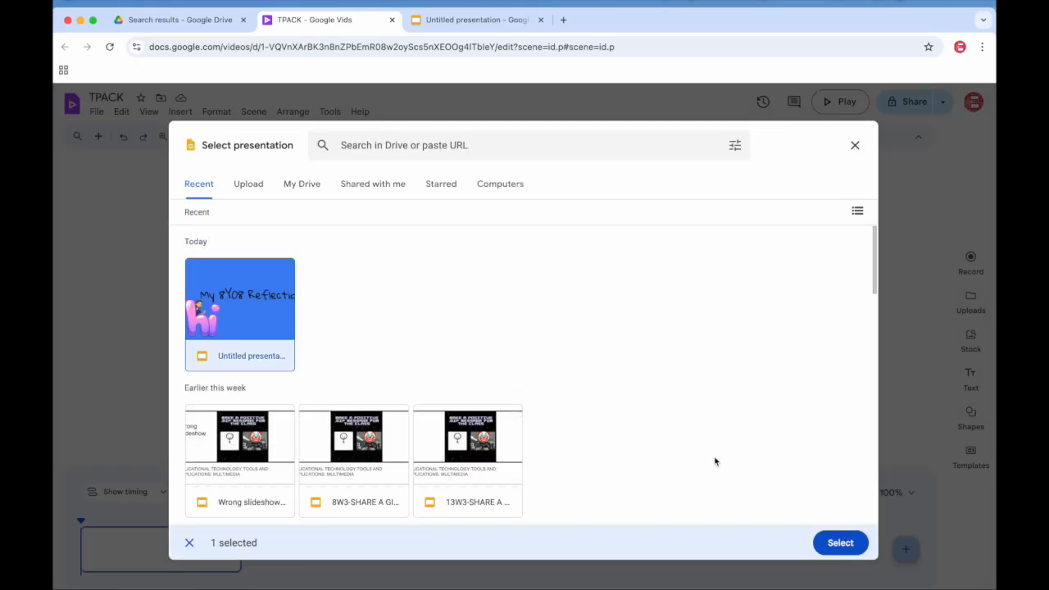
pyautogui.click(842, 542)
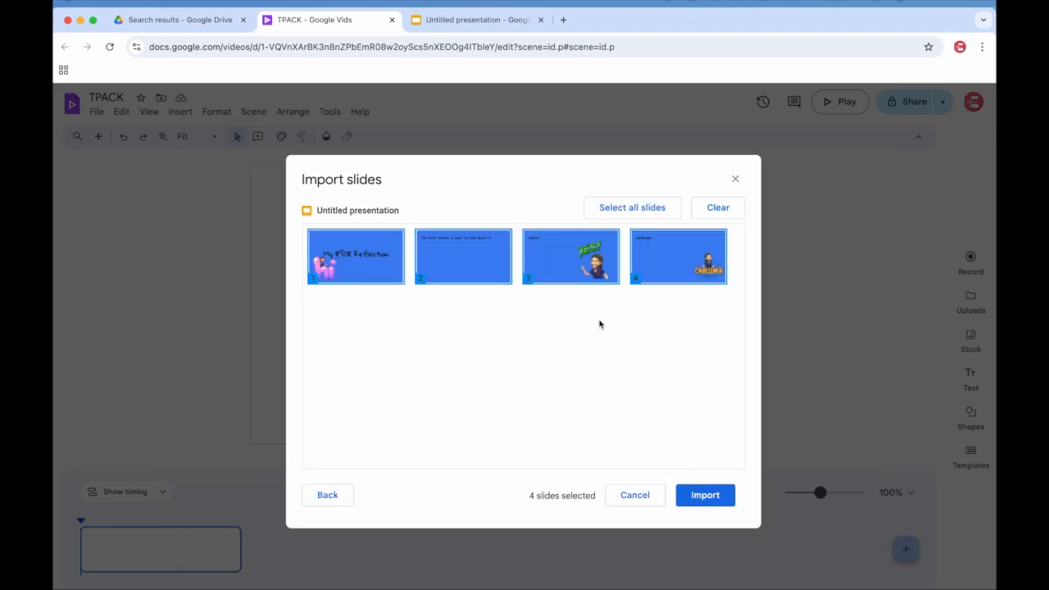
pyautogui.click(704, 495)
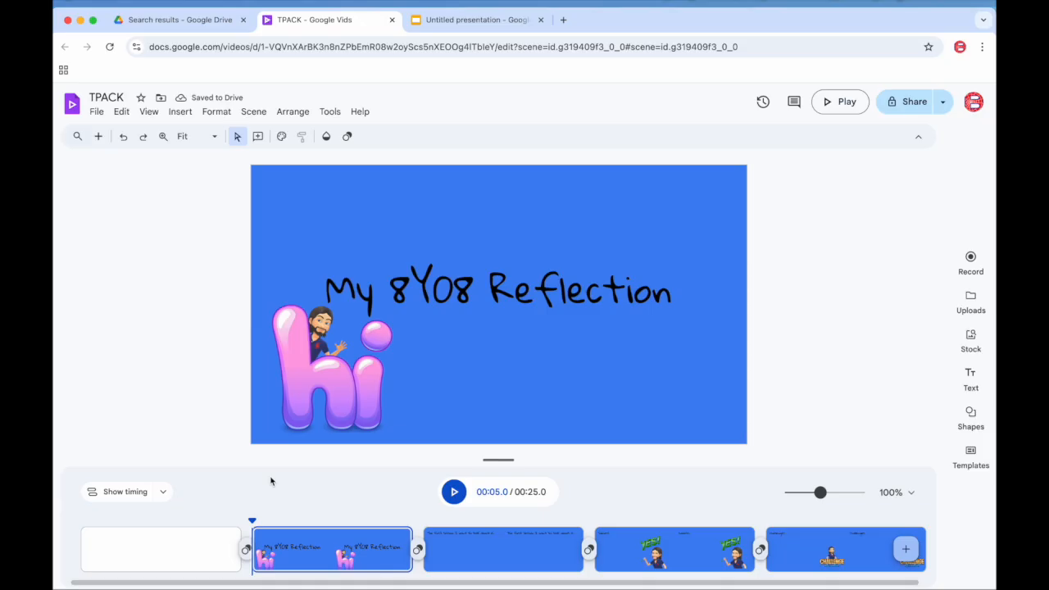
# Step: Play back the imported scenes and pause within the "The first session I want to talk about is" scene
pyautogui.click(453, 492)
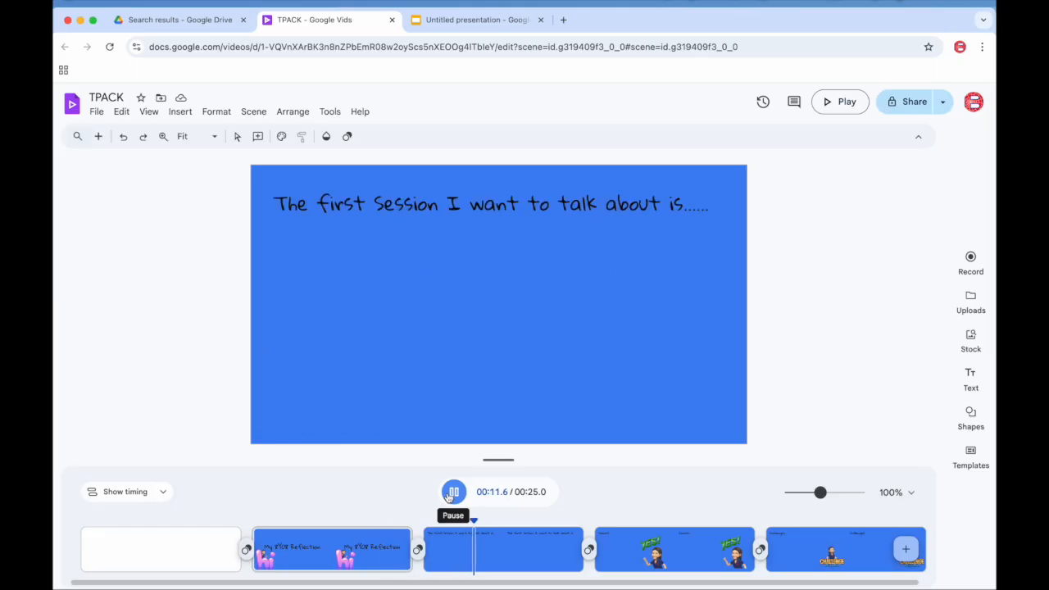
pyautogui.click(452, 492)
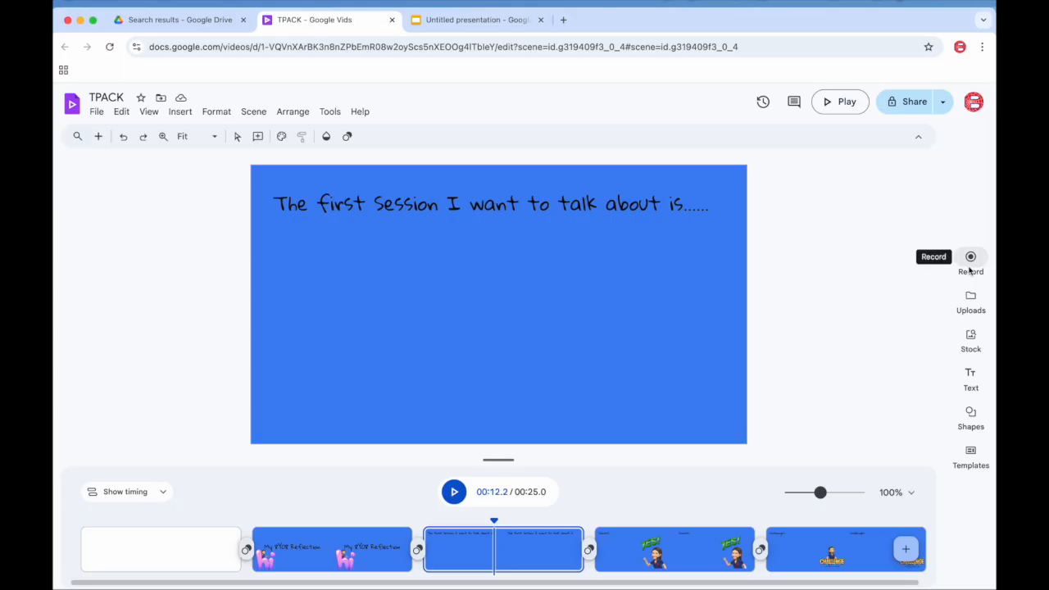
pyautogui.click(469, 555)
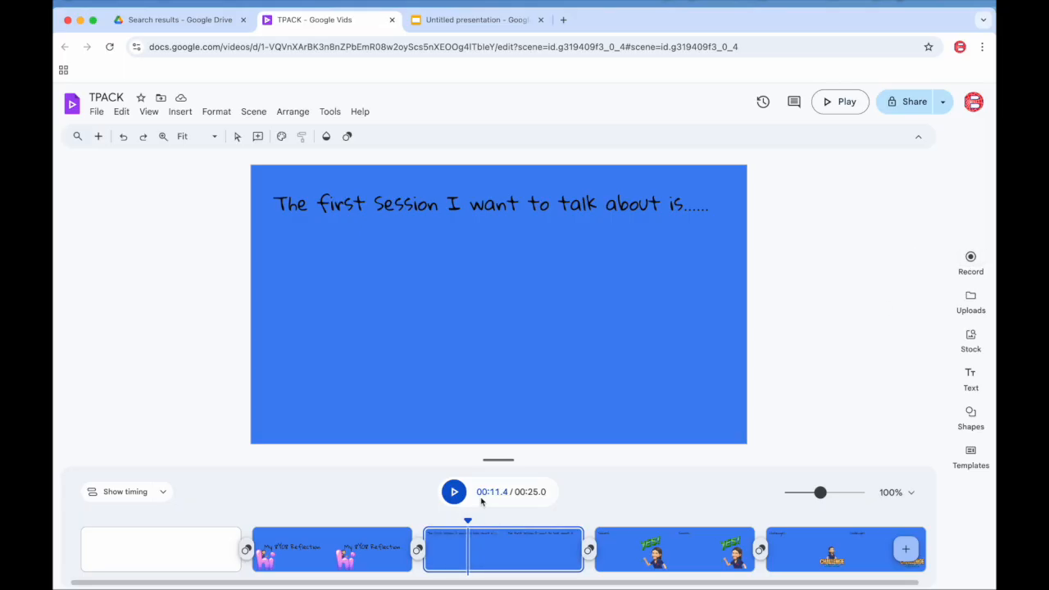
# Step: Record a voiceover of about 4 seconds for the "My 8Y08 Reflection" scene, insert it and play it back
pyautogui.click(971, 260)
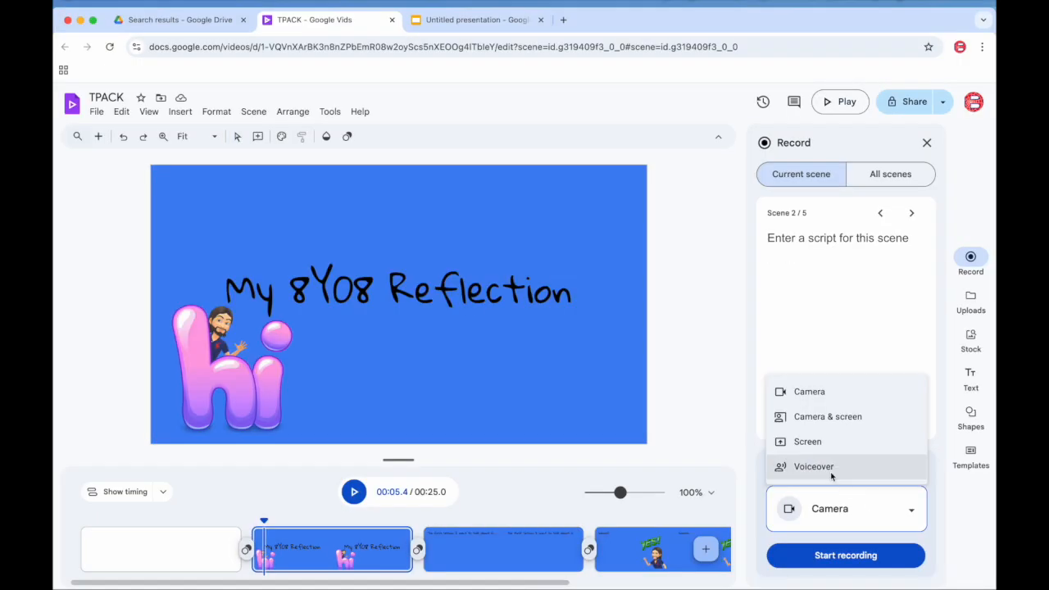
pyautogui.click(831, 467)
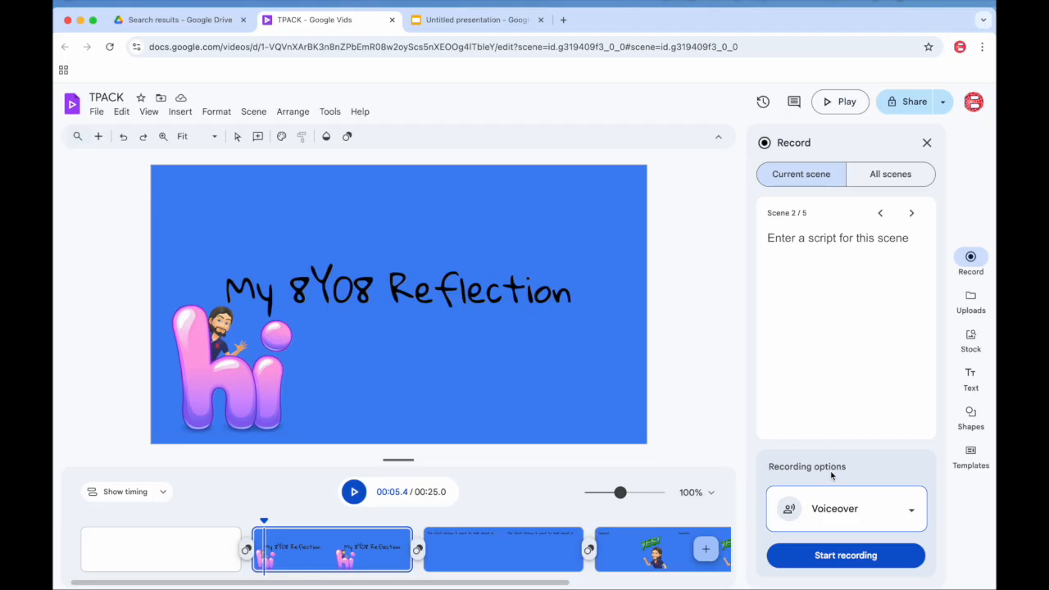
pyautogui.click(844, 554)
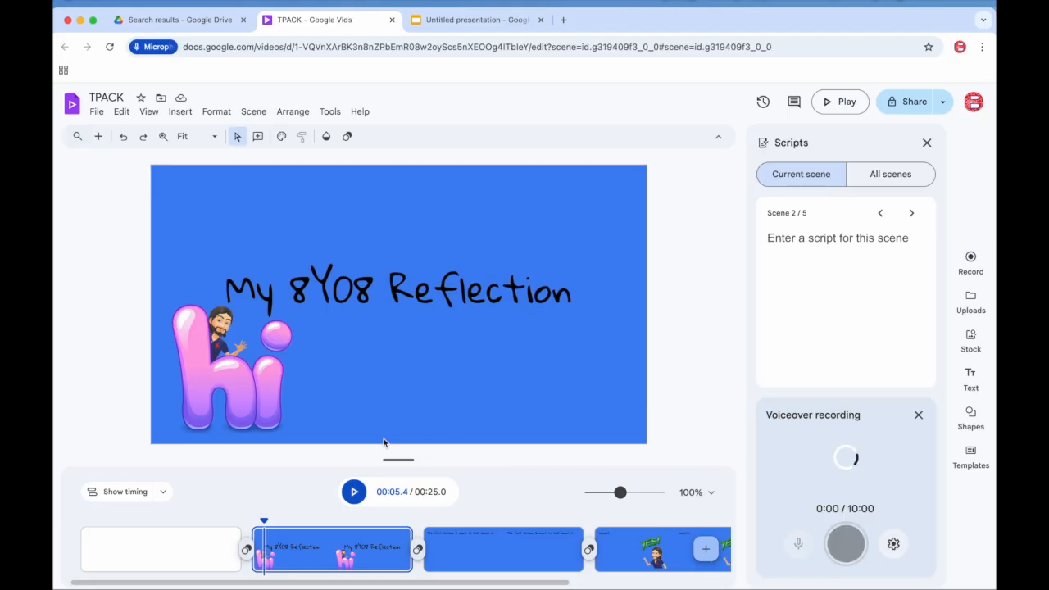
pyautogui.click(851, 545)
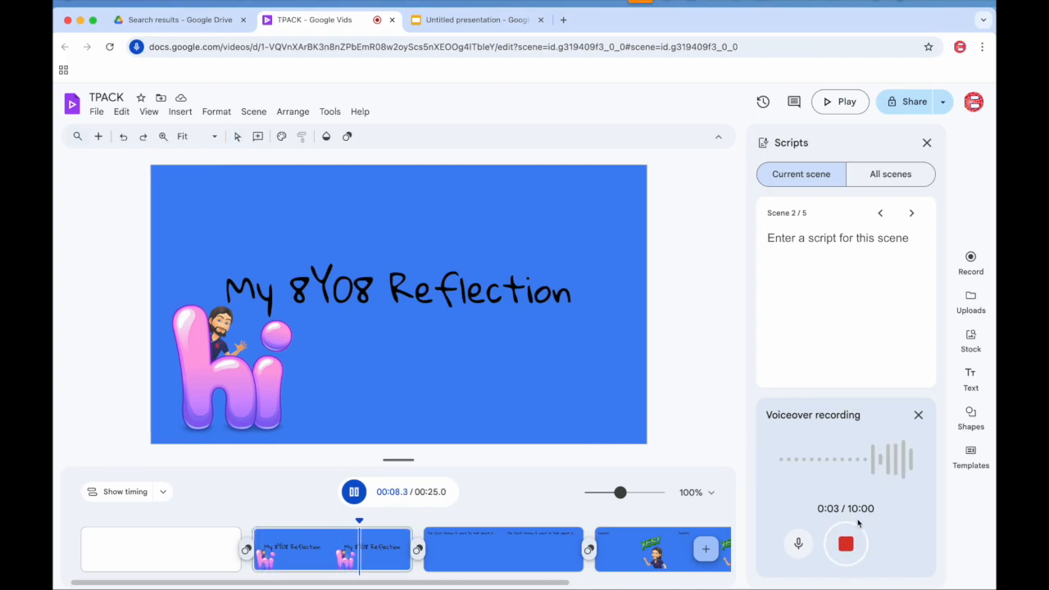
pyautogui.click(845, 544)
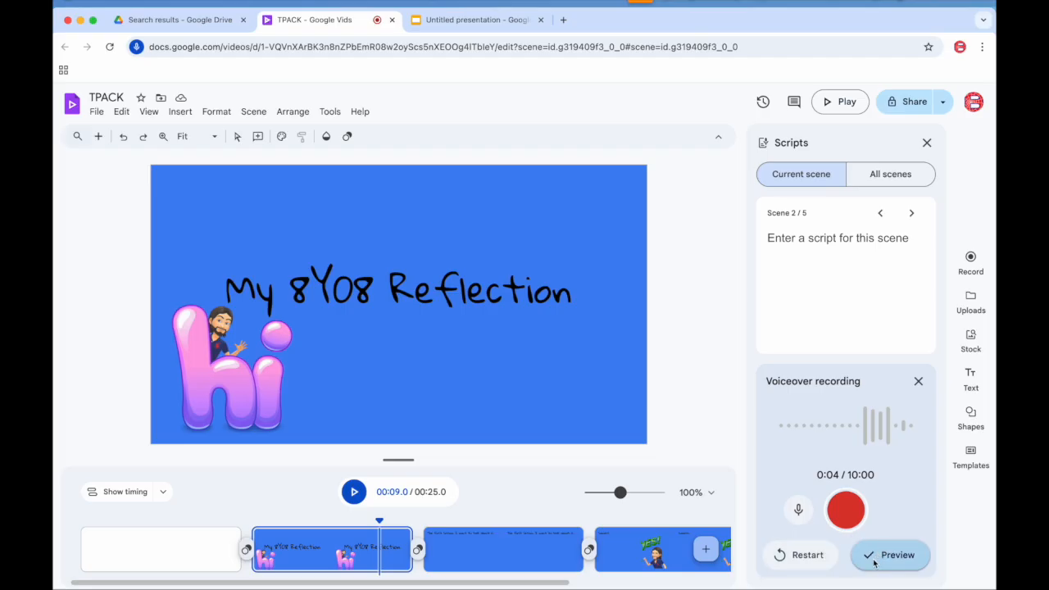
pyautogui.click(873, 560)
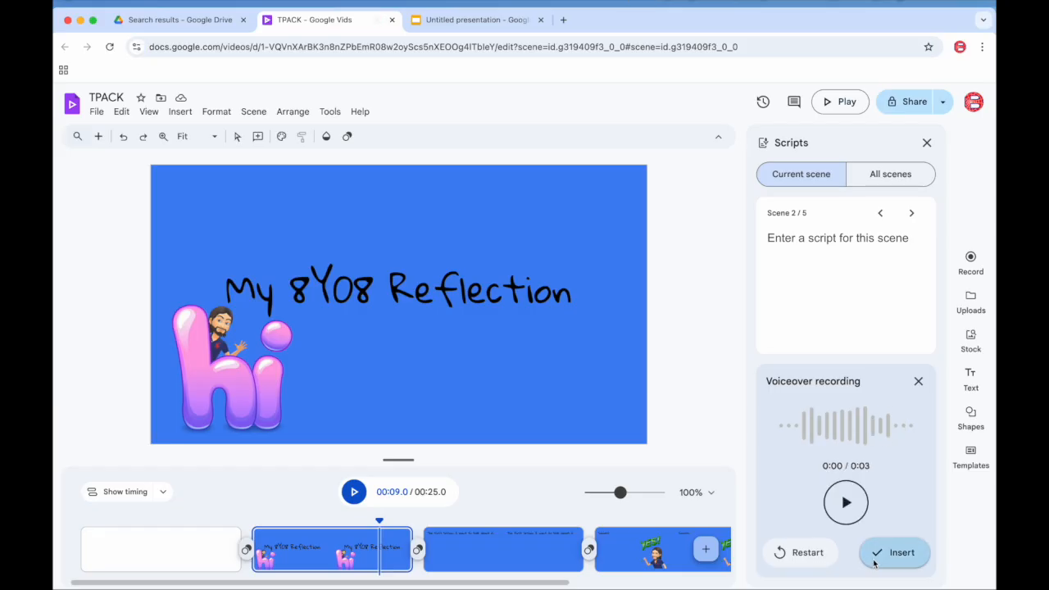
pyautogui.click(873, 562)
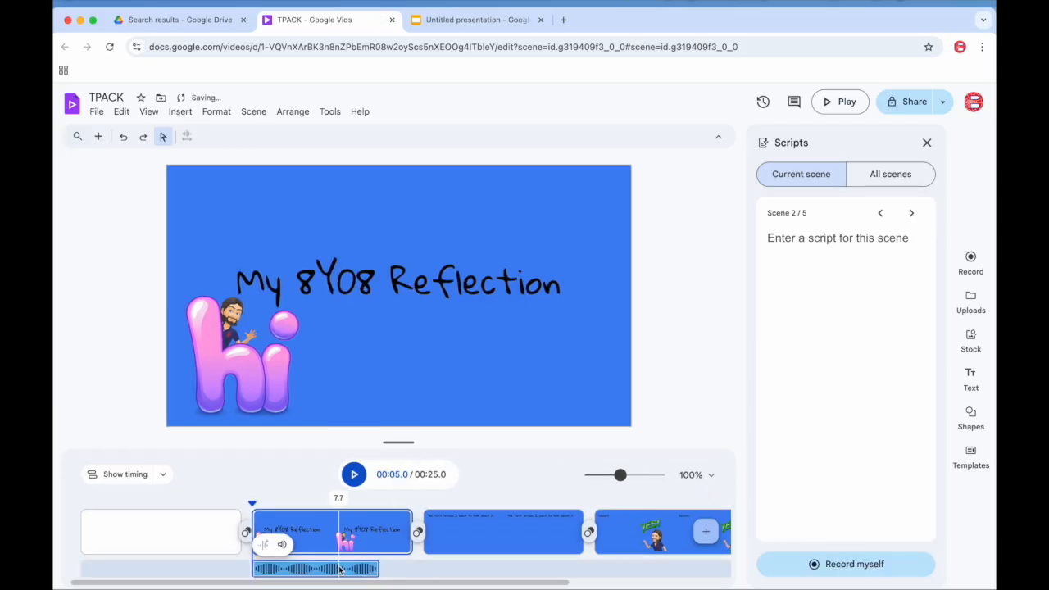
pyautogui.click(354, 474)
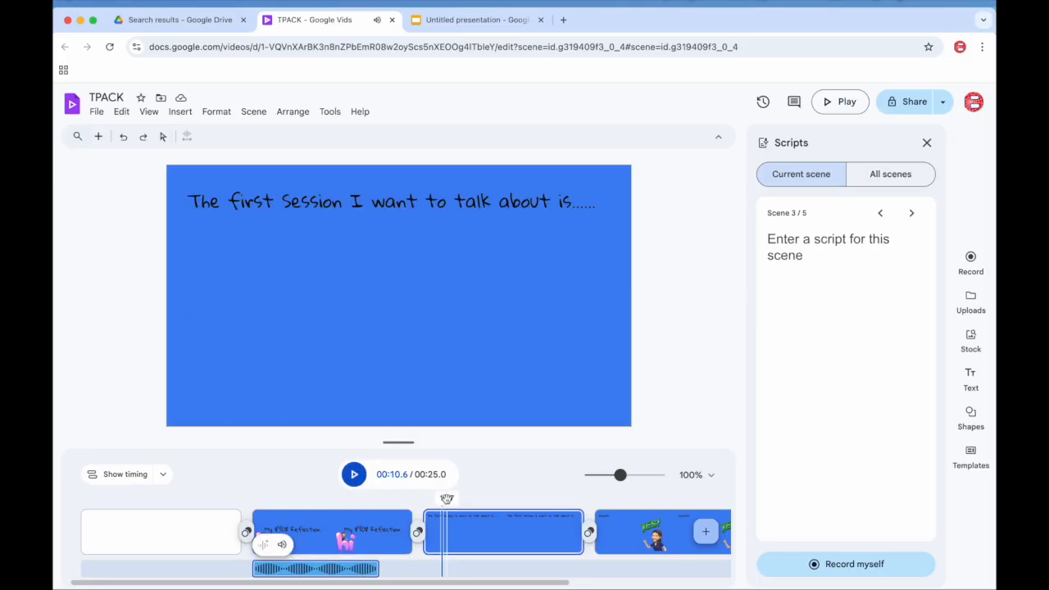
# Step: Record a camera clip of about 4 seconds at the 10.0-second start of the "first session" scene and insert it
pyautogui.moveTo(448, 499); pyautogui.dragTo(423, 499)
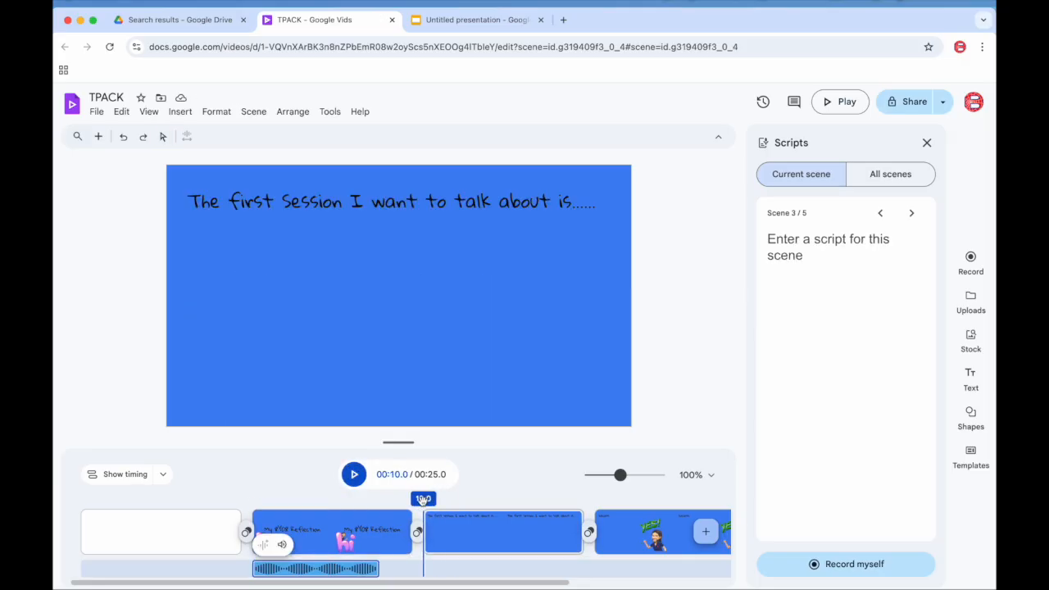
pyautogui.click(846, 563)
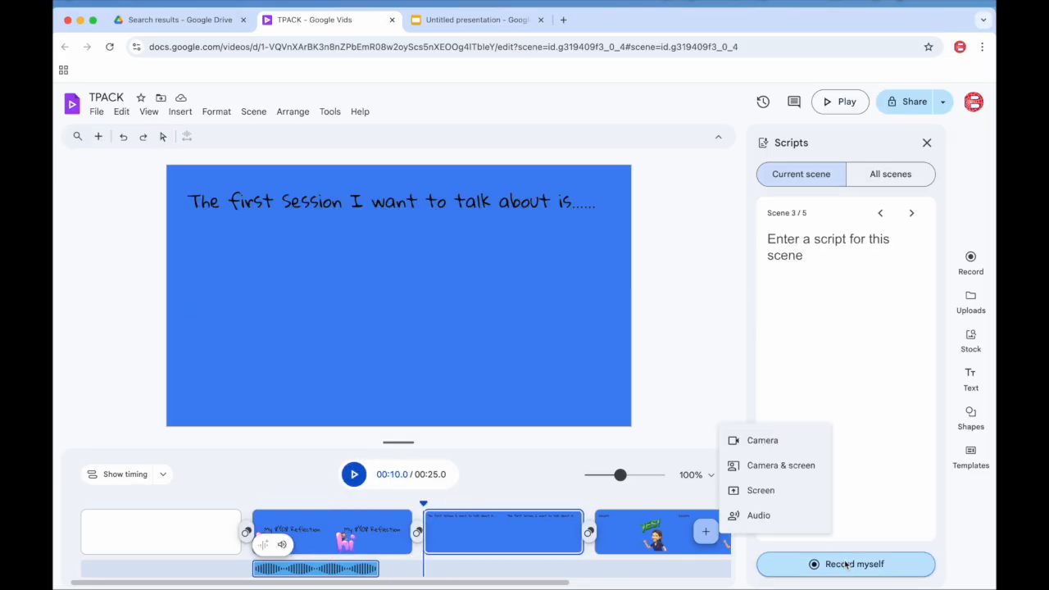
pyautogui.click(777, 448)
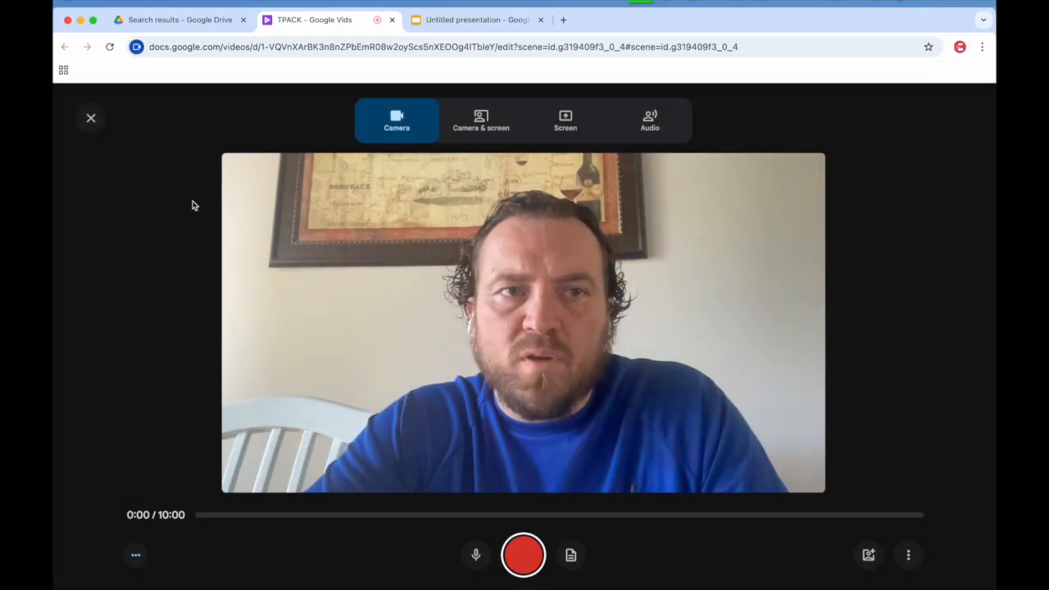
pyautogui.click(522, 549)
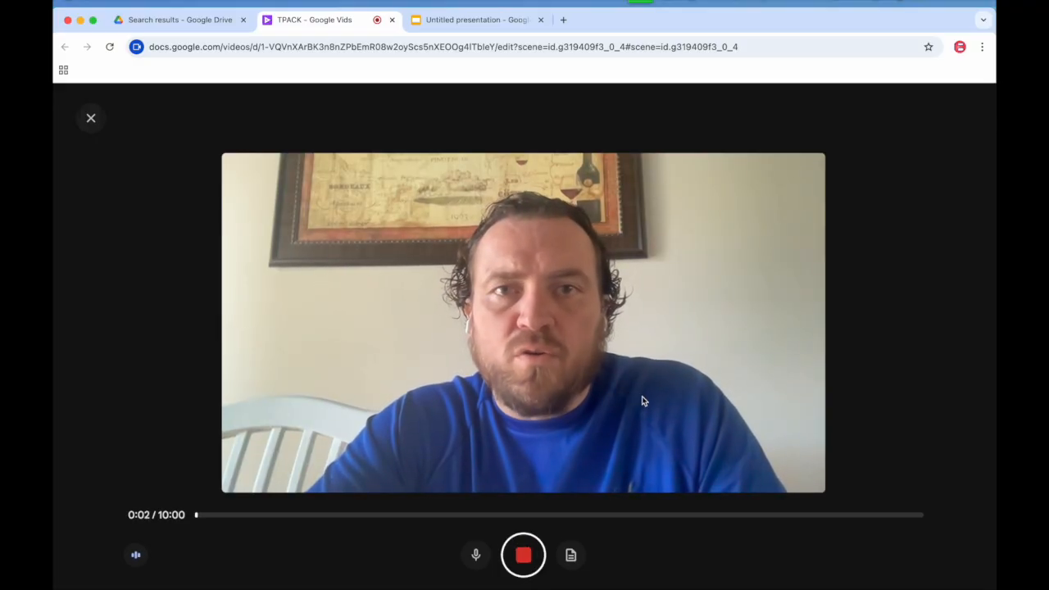
pyautogui.click(522, 554)
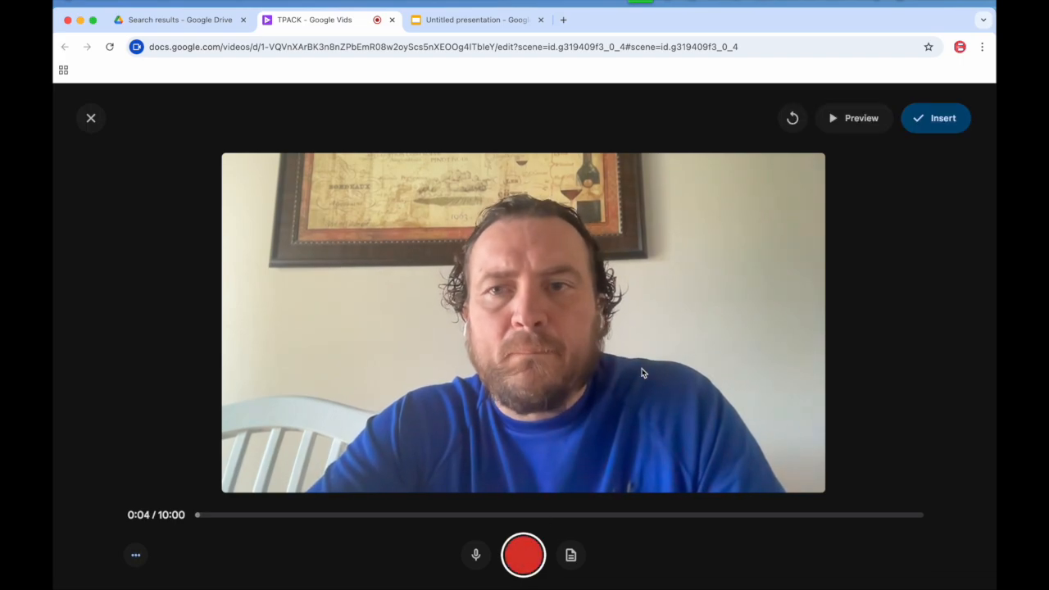
pyautogui.click(936, 117)
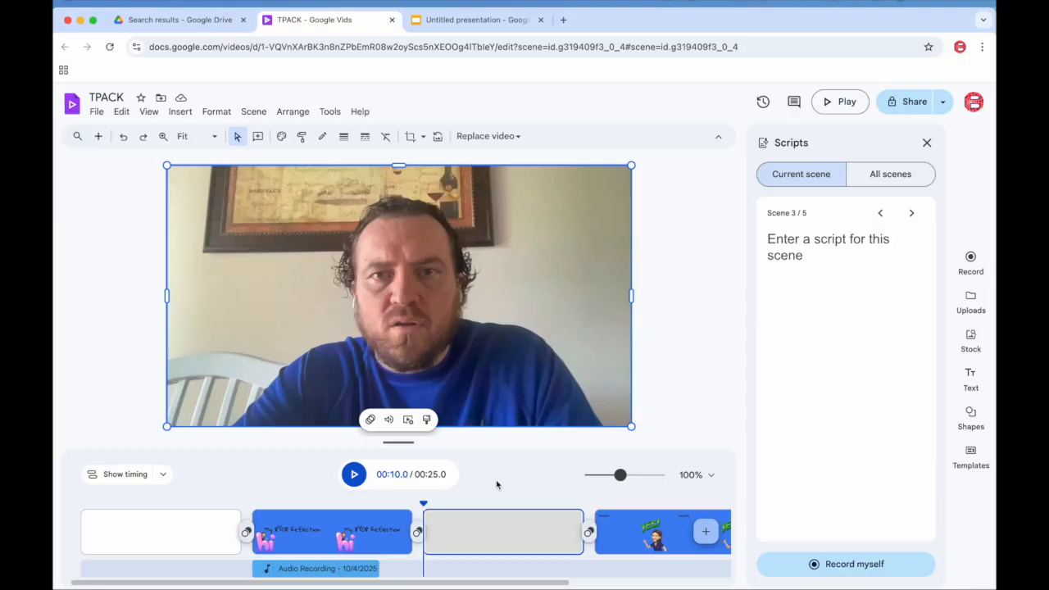
# Step: Play back the inserted camera clip in the third scene and pause it near its end
pyautogui.hscroll(2, 491, 498)
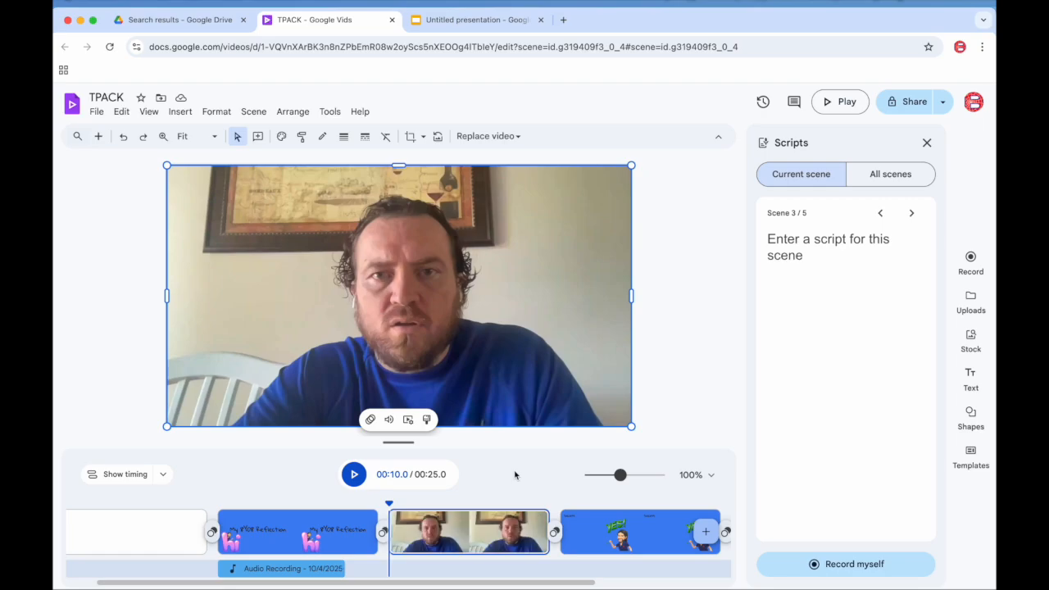
pyautogui.press('space')
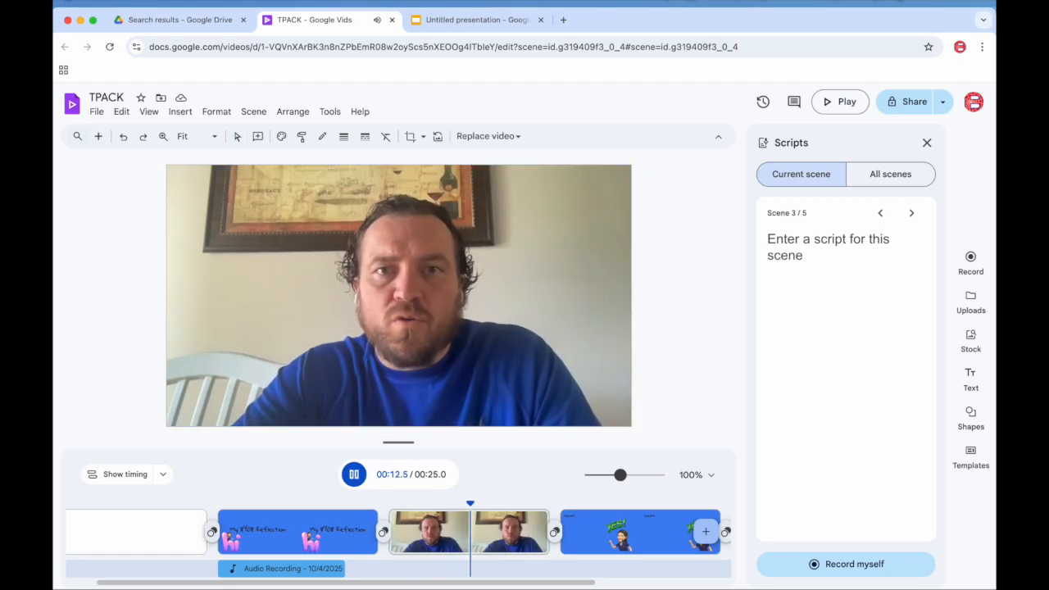
pyautogui.press('space')
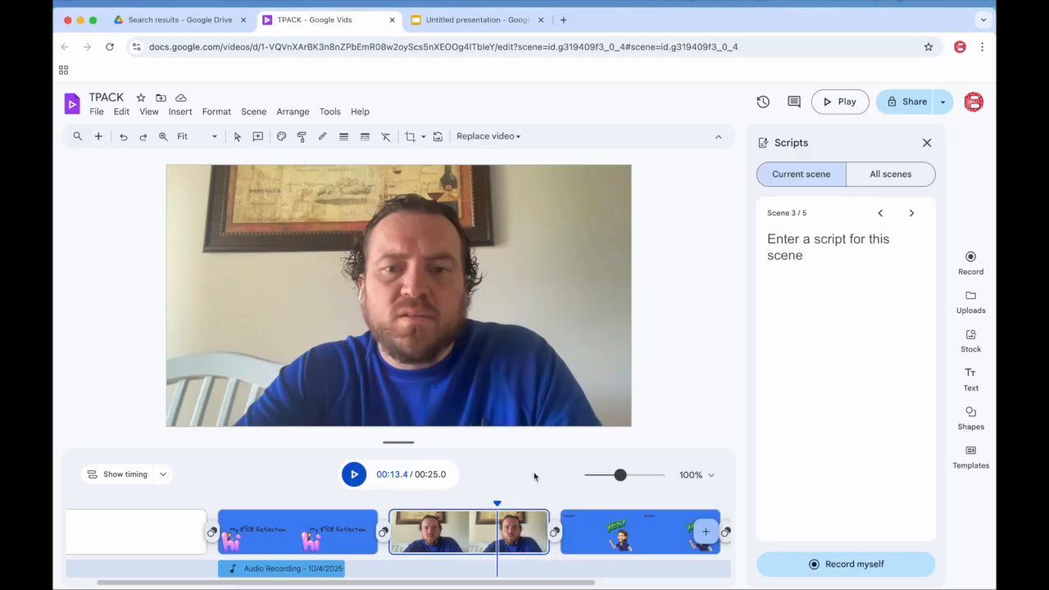
# Step: Split the third scene, with the camera clip, at 13.4 seconds and delete the part after the split
pyautogui.moveTo(549, 524)
pyautogui.mouseDown()
pyautogui.moveTo(516, 522)
pyautogui.moveTo(558, 523)
pyautogui.mouseUp()
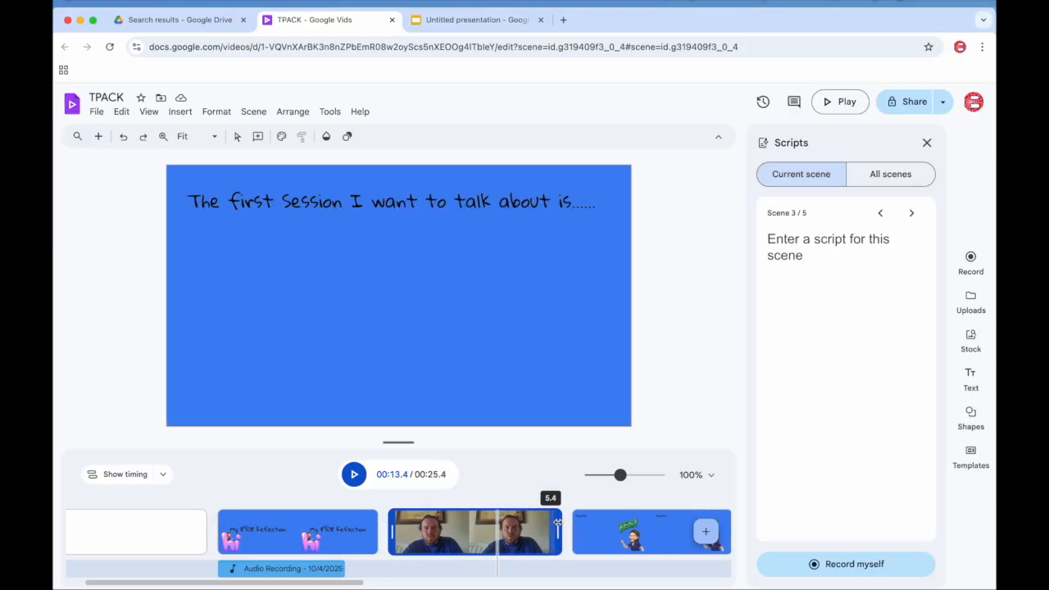
pyautogui.moveTo(497, 499)
pyautogui.mouseDown()
pyautogui.moveTo(479, 499)
pyautogui.moveTo(528, 499)
pyautogui.moveTo(497, 500)
pyautogui.mouseUp()
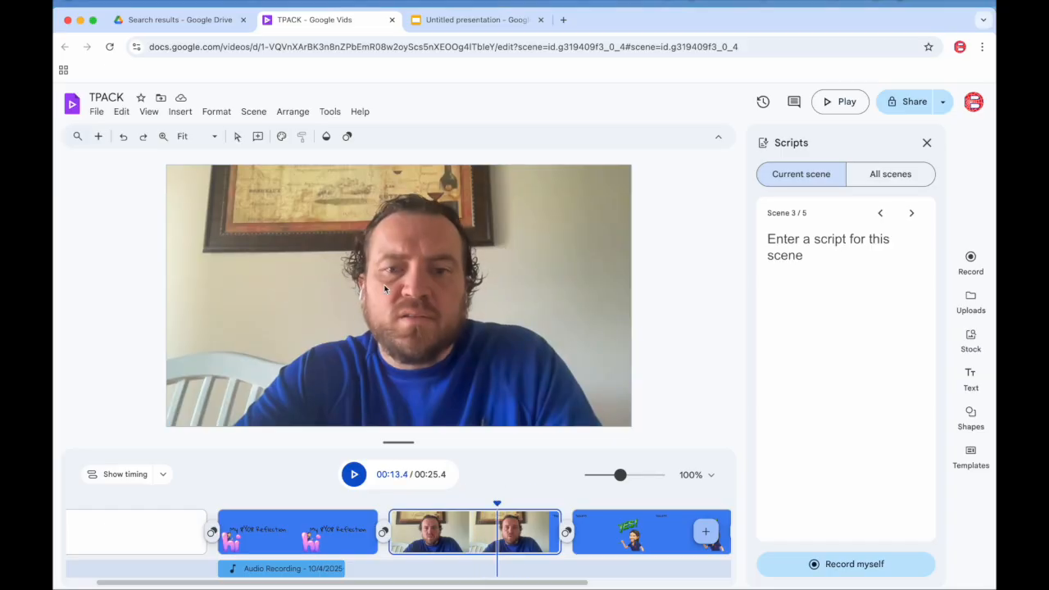
pyautogui.click(254, 114)
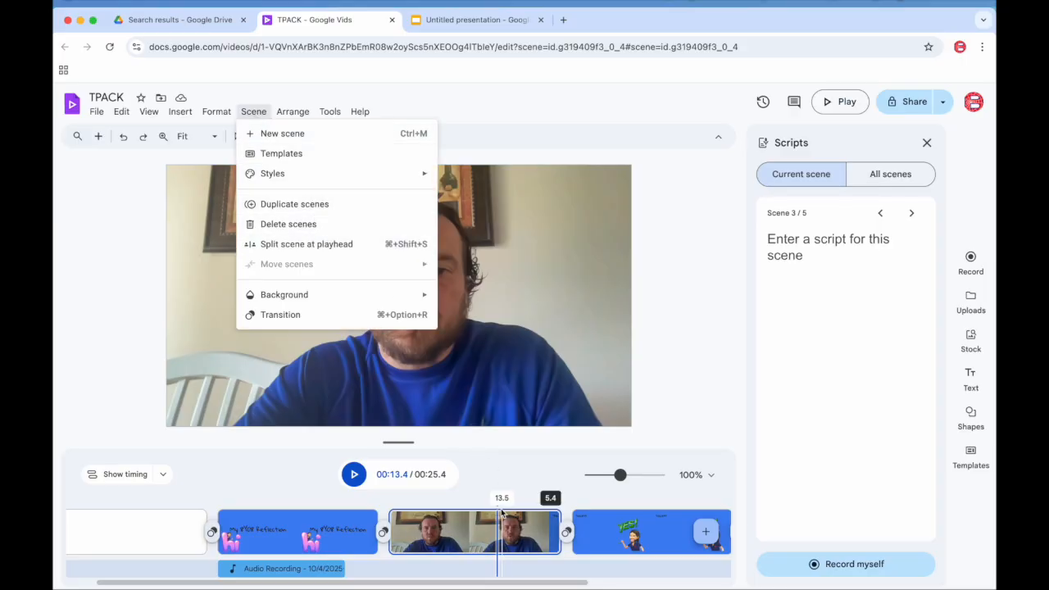
pyautogui.click(338, 244)
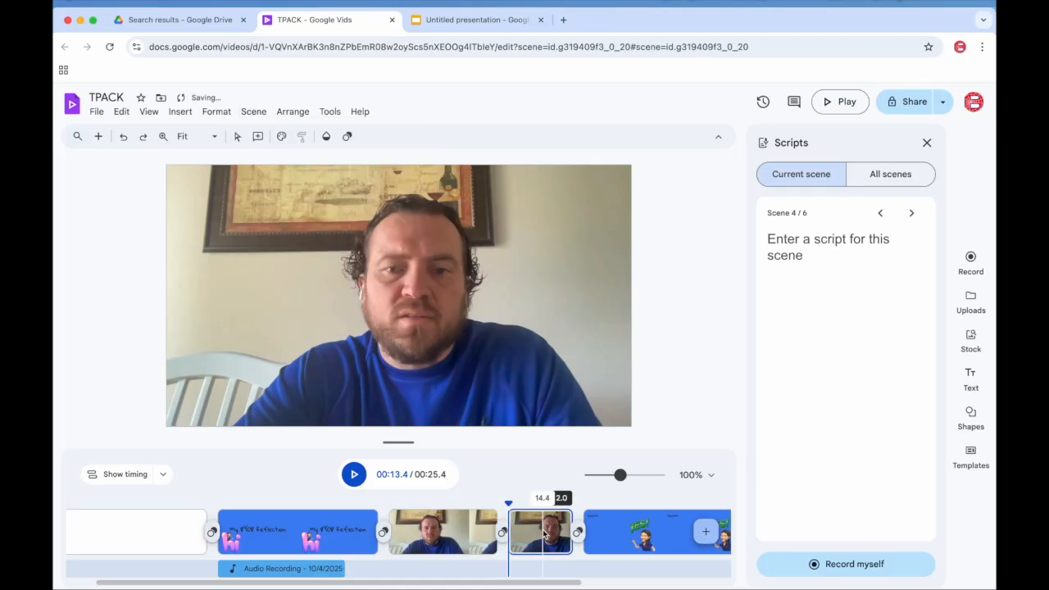
pyautogui.press('space')
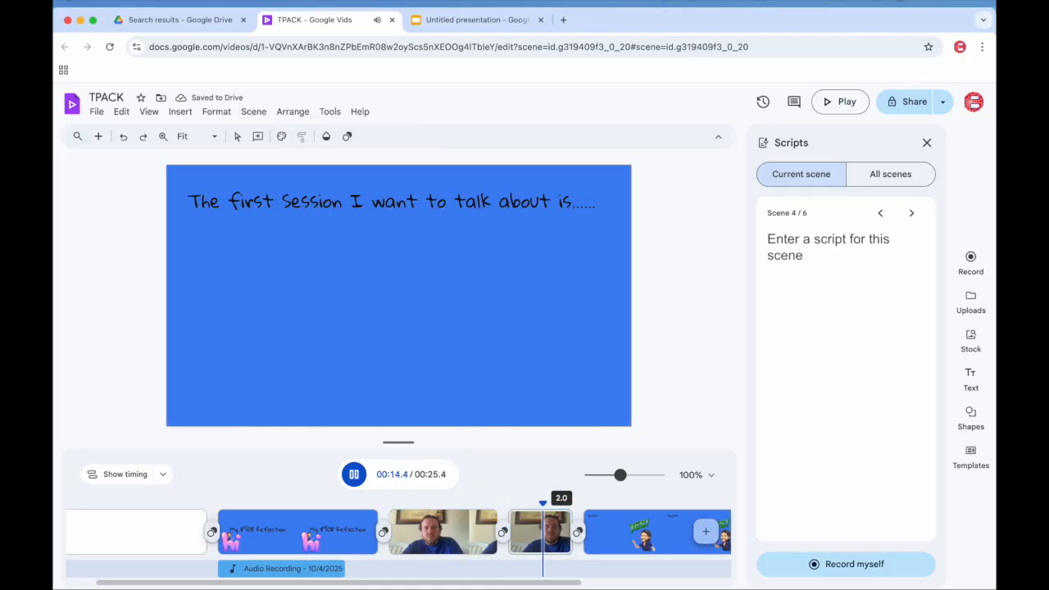
pyautogui.press('space')
pyautogui.press('Delete')
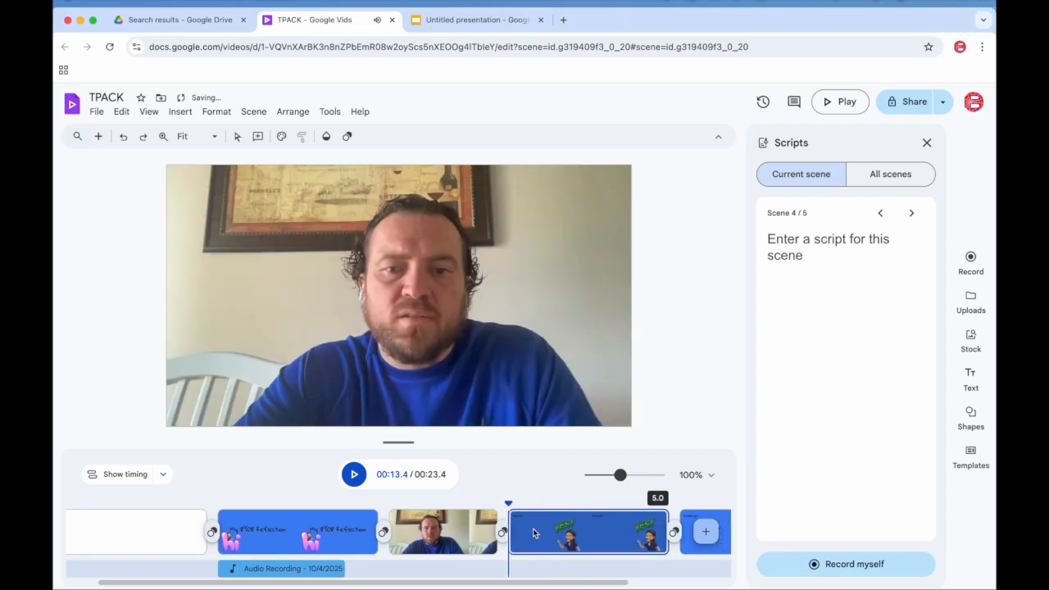
# Step: Play back the trimmed camera scene and move the Challenges scene ahead of the Success scene
pyautogui.moveTo(508, 503); pyautogui.dragTo(440, 503)
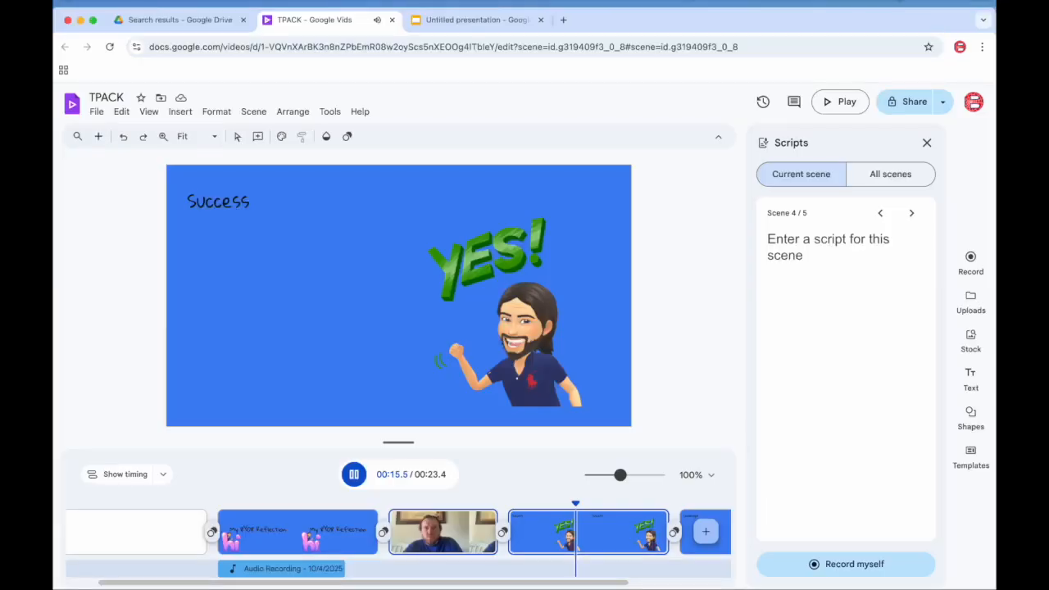
pyautogui.press('space')
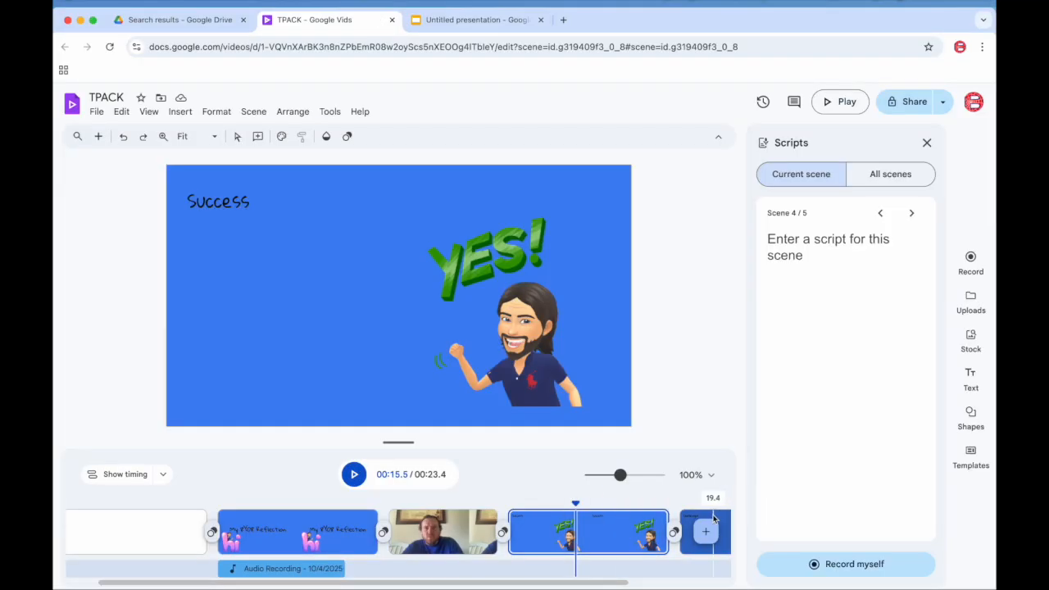
pyautogui.click(713, 548)
pyautogui.moveTo(713, 547); pyautogui.dragTo(524, 524)
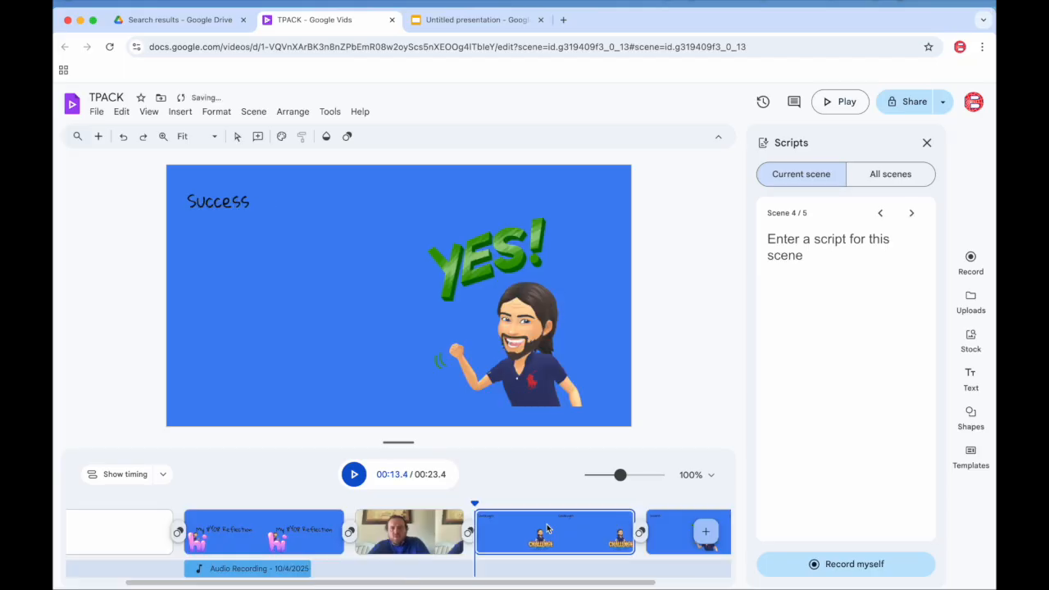
pyautogui.click(858, 573)
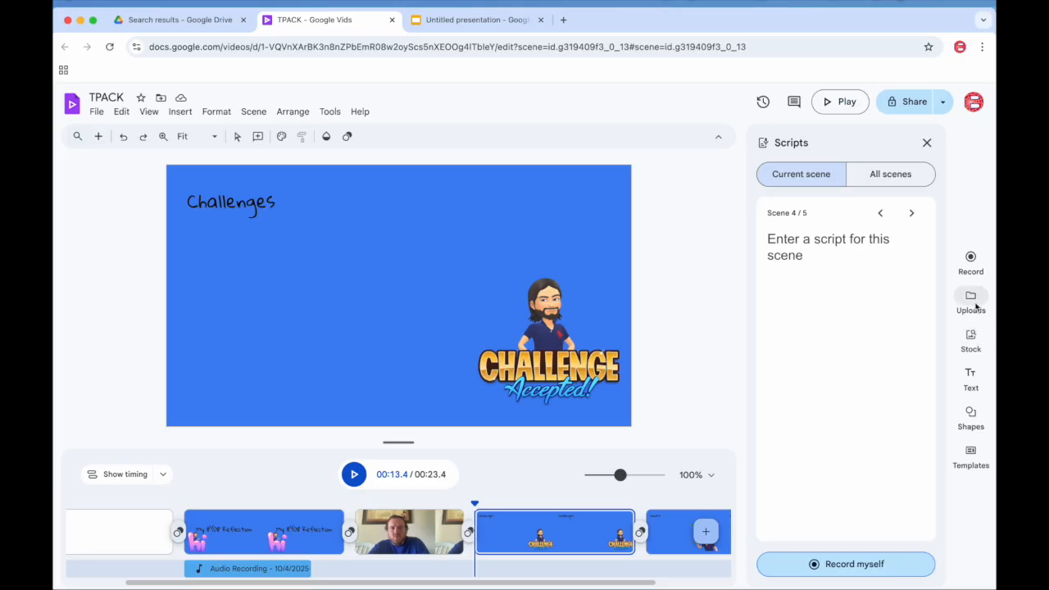
# Step: Add the stock heart sticker to the Challenges scene, shrink it and place it above the "Challenge Accepted!" character
pyautogui.click(970, 338)
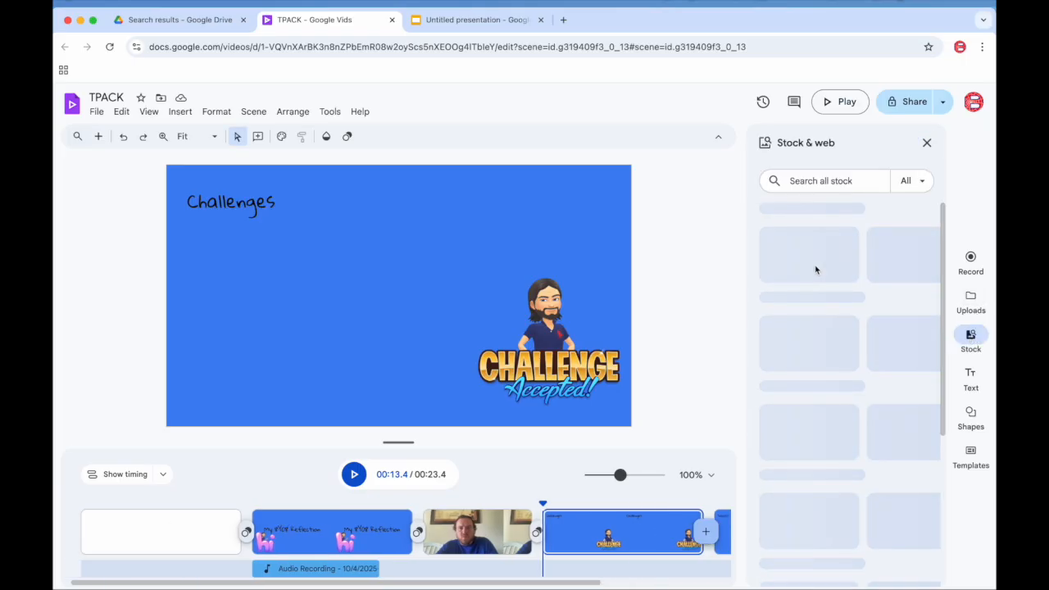
pyautogui.scroll(-2, 814, 319)
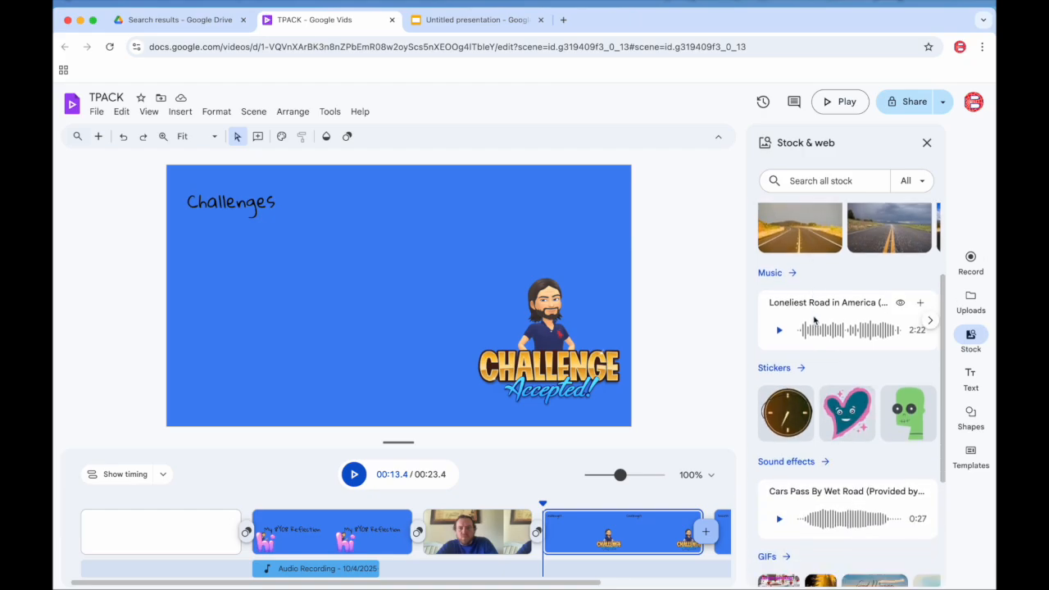
pyautogui.scroll(-1, 813, 319)
pyautogui.click(846, 397)
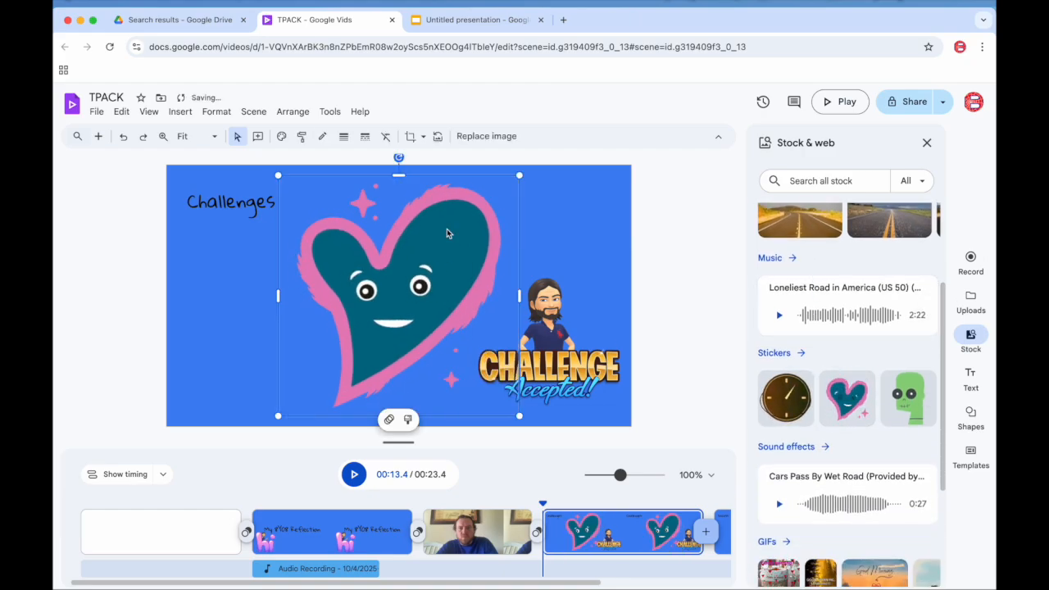
pyautogui.moveTo(519, 175); pyautogui.dragTo(427, 267)
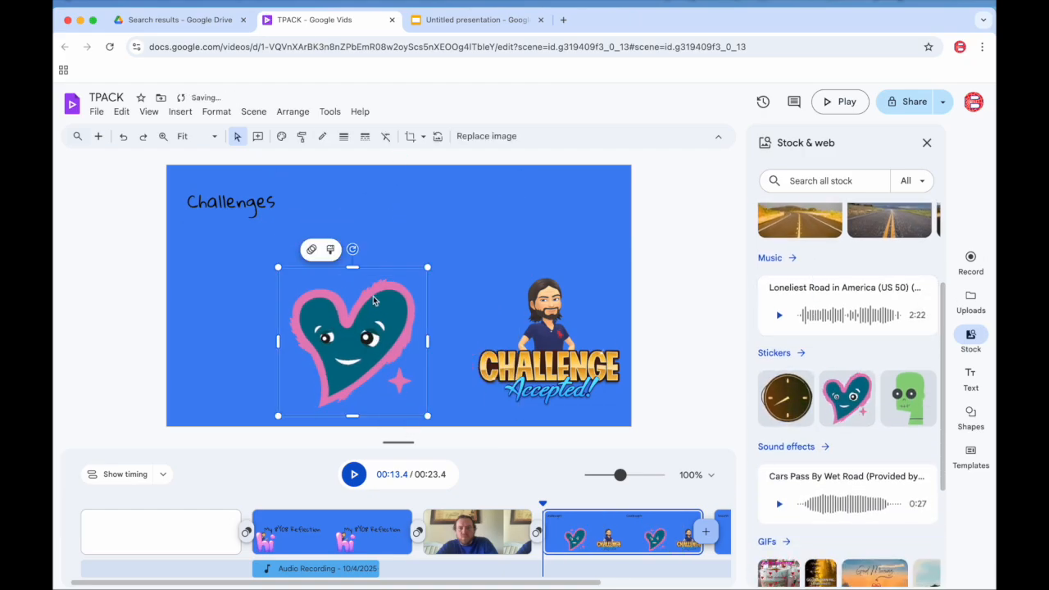
pyautogui.moveTo(373, 301); pyautogui.dragTo(552, 198)
# Step: Search stock videos for "technology", insert the 10-second blue digital-lines clip before the Challenges scene and shorten it to about 1 second
pyautogui.scroll(2, 852, 381)
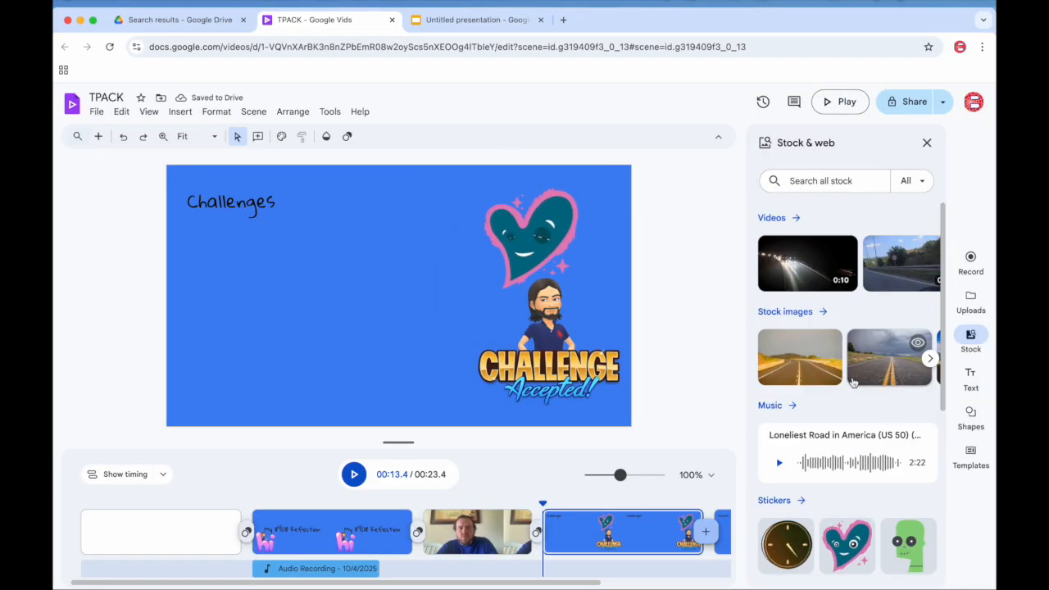
pyautogui.click(795, 218)
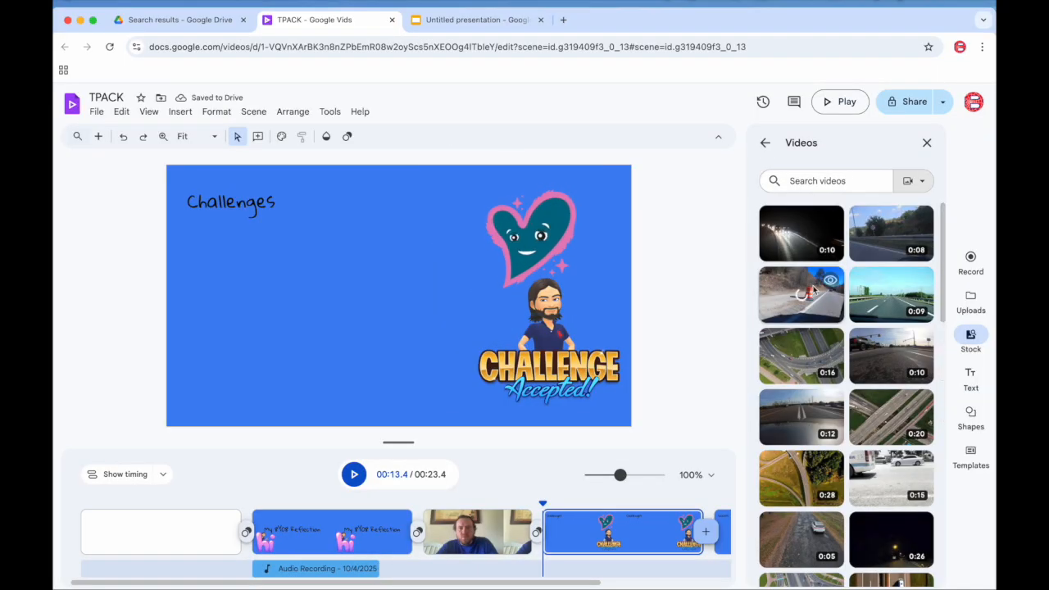
pyautogui.scroll(-10, 813, 289)
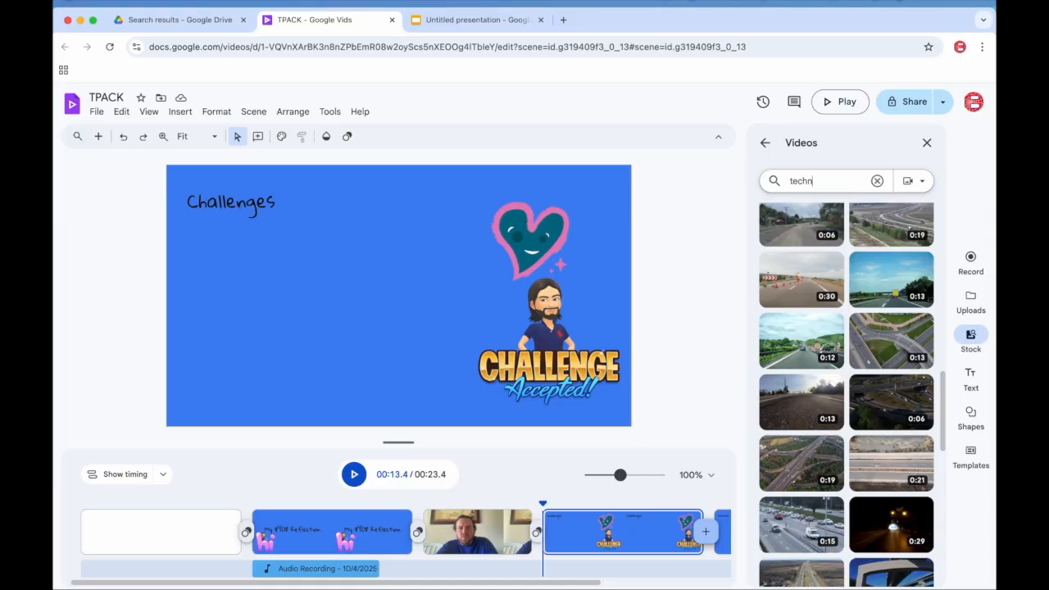
pyautogui.press('Return')
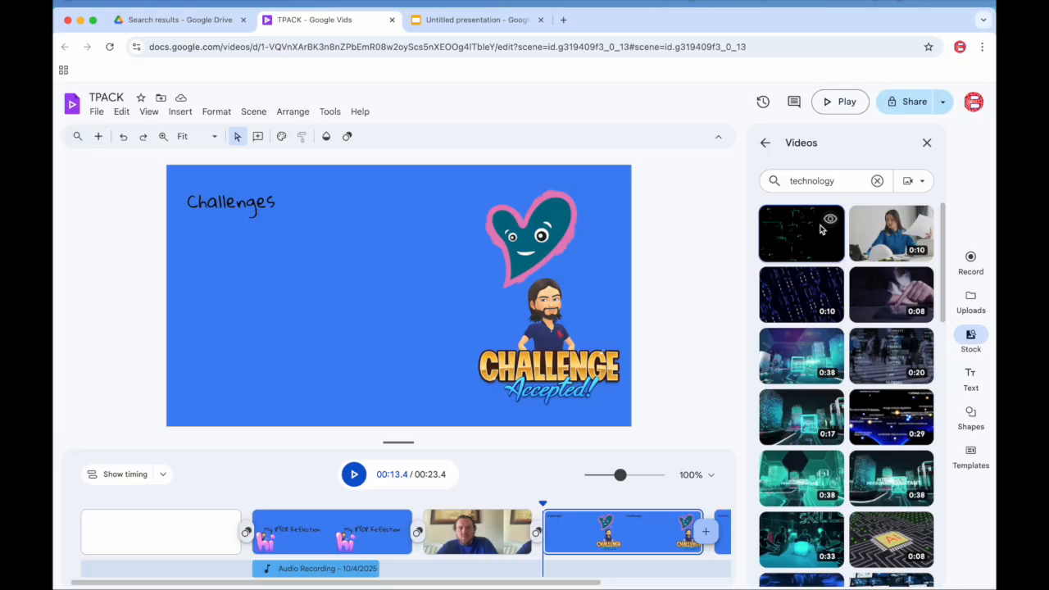
pyautogui.click(803, 295)
pyautogui.moveTo(705, 529); pyautogui.dragTo(425, 536)
# Step: Apply the Slide transition on both sides of the technology clip scene
pyautogui.click(430, 531)
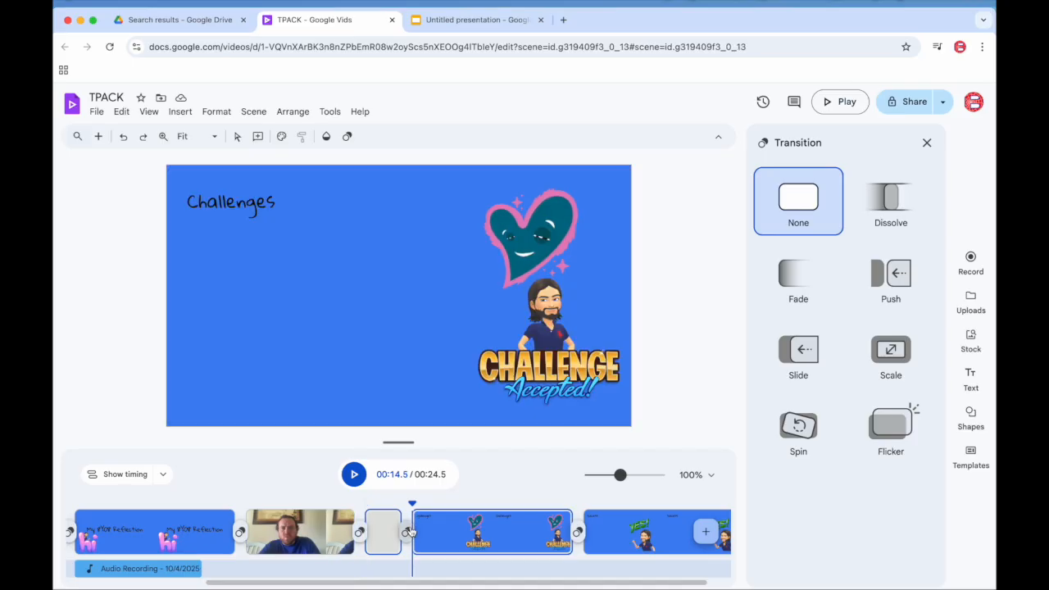
pyautogui.click(360, 535)
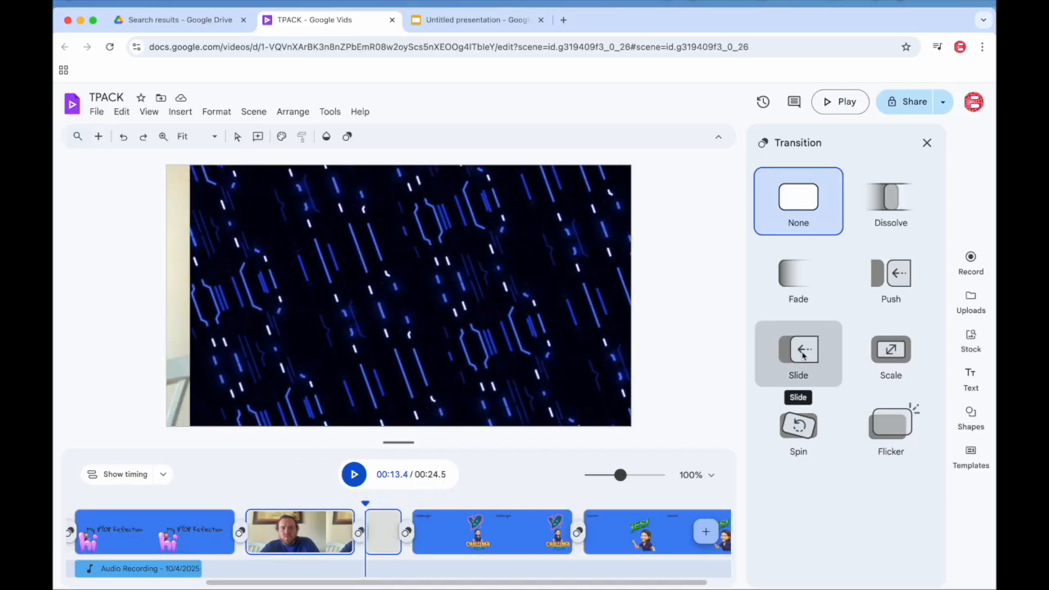
pyautogui.click(801, 352)
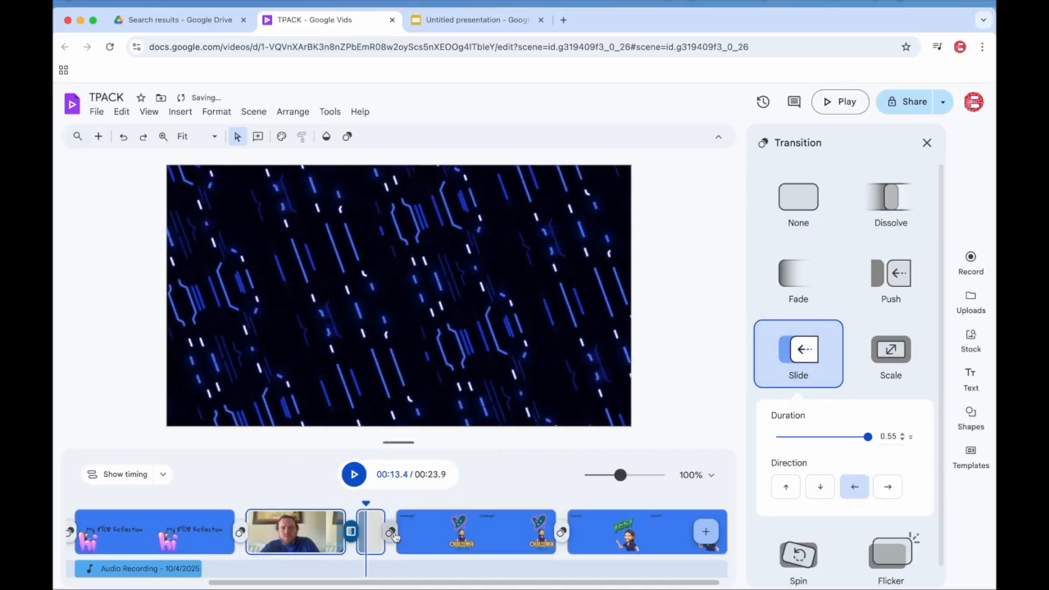
pyautogui.click(389, 531)
pyautogui.click(798, 352)
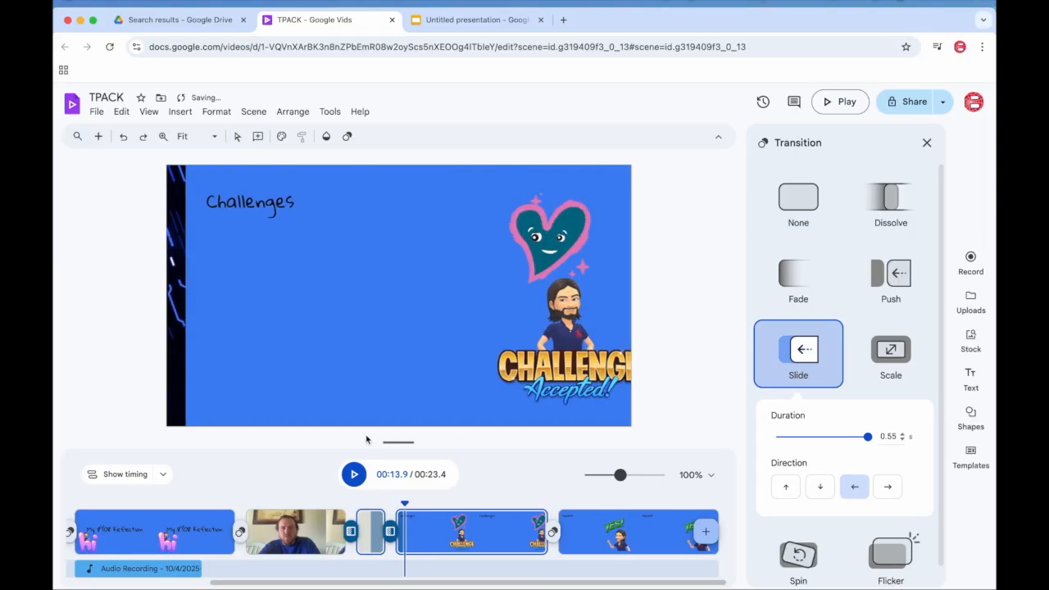
# Step: Add the yellow "Idea Generation" headline to the technology clip scene
pyautogui.click(371, 532)
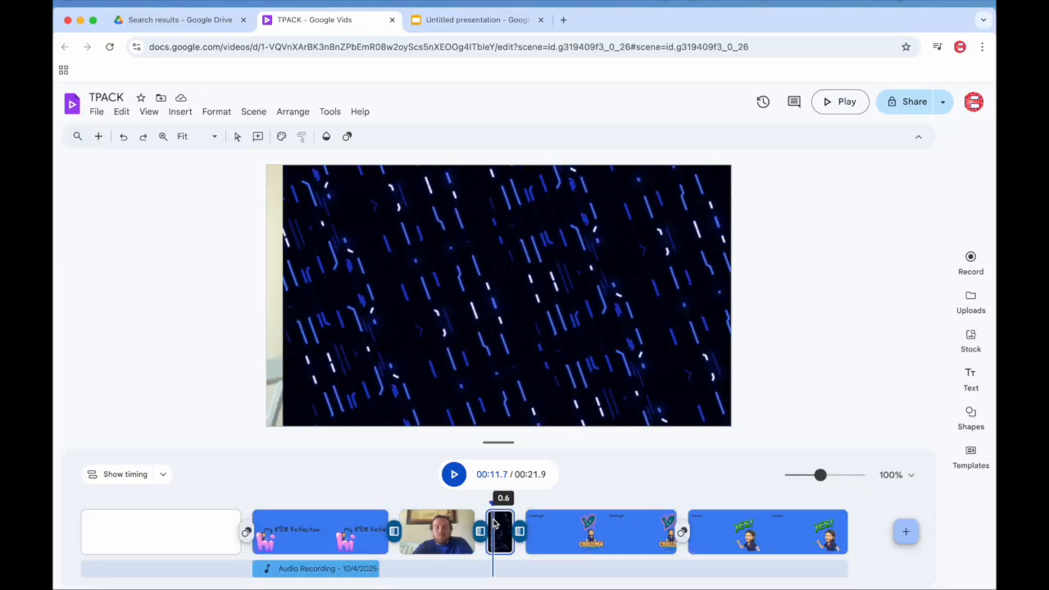
pyautogui.click(969, 378)
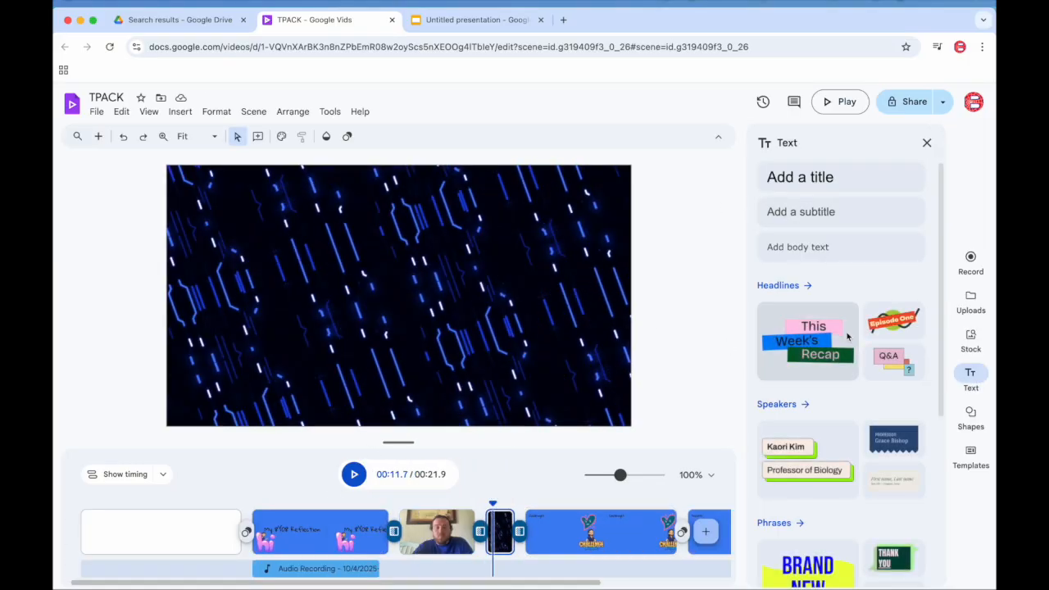
pyautogui.scroll(-3, 837, 377)
pyautogui.scroll(5, 838, 378)
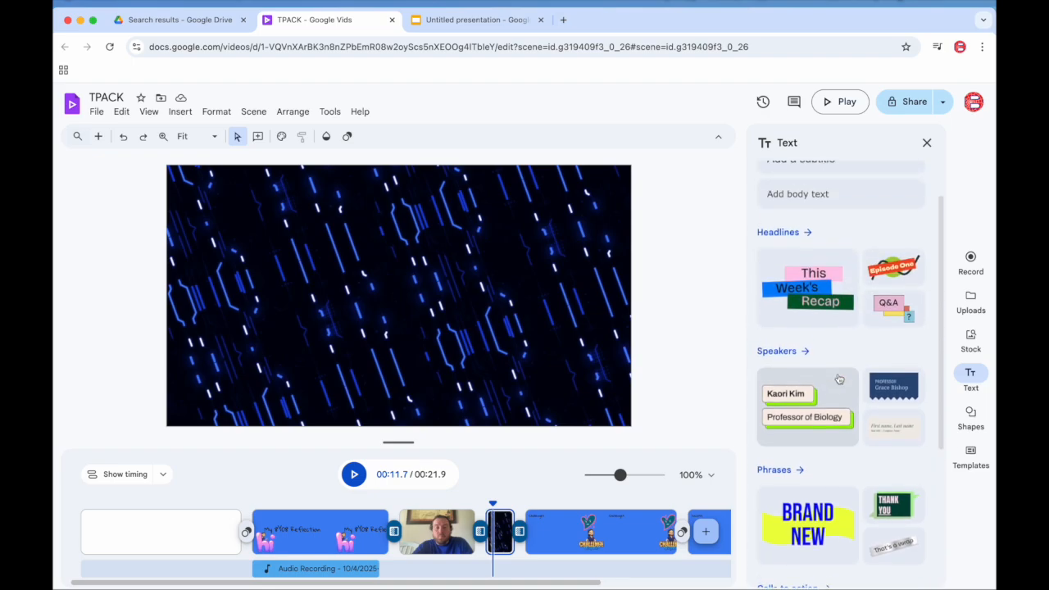
pyautogui.click(796, 283)
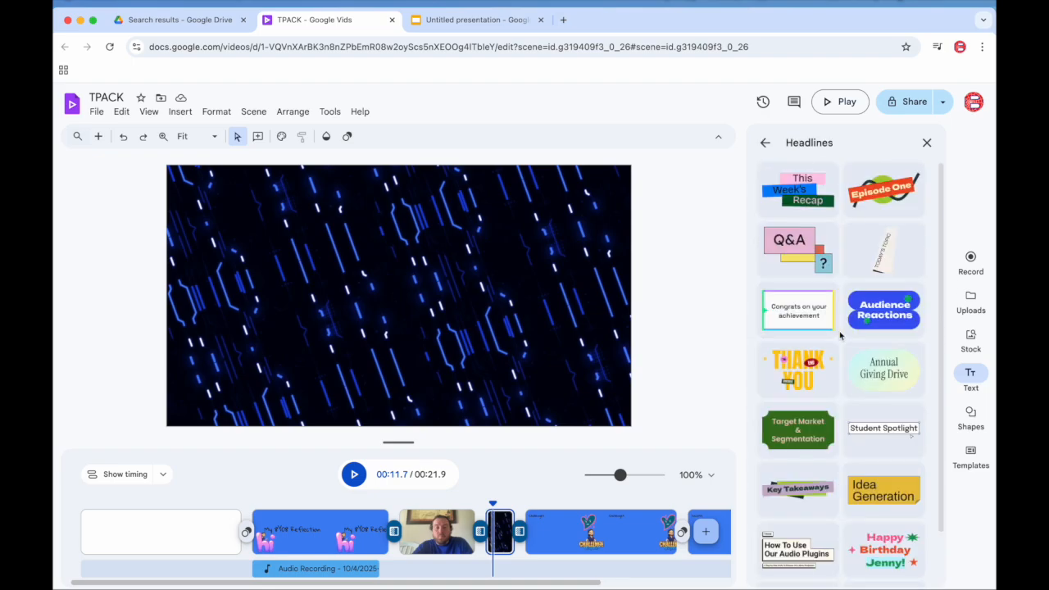
pyautogui.scroll(-2, 840, 334)
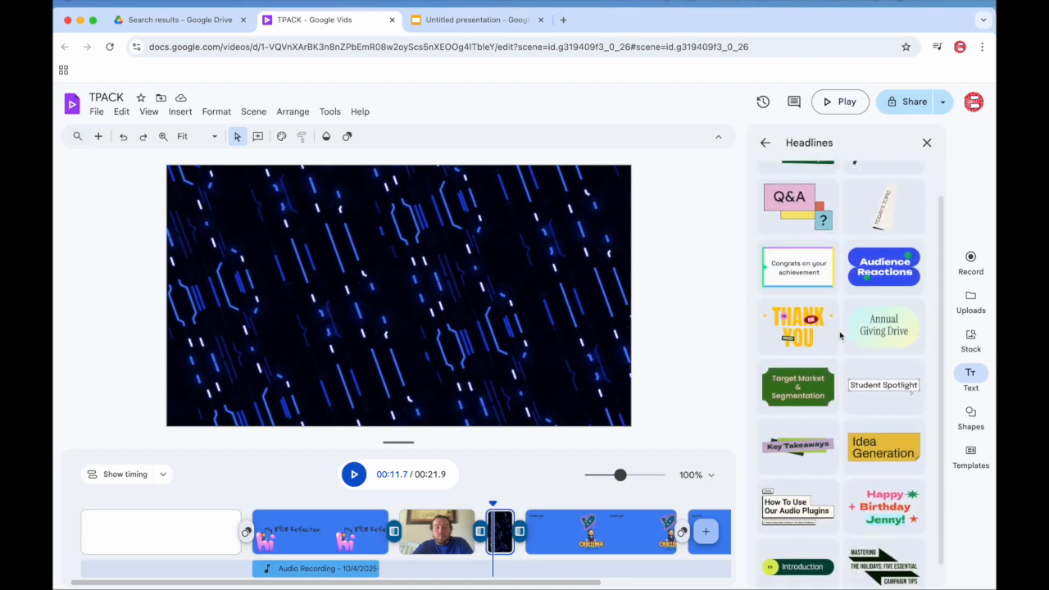
pyautogui.click(878, 432)
# Step: Replace the headline text in the technology clip scene with CHALLENGES
pyautogui.click(334, 282)
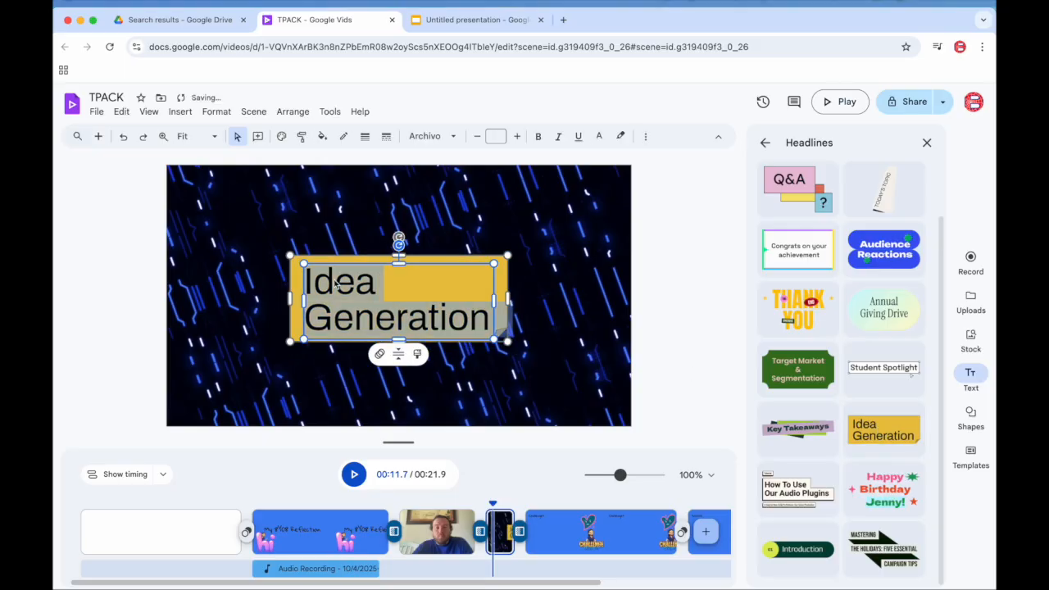
pyautogui.write('CHALLEN')
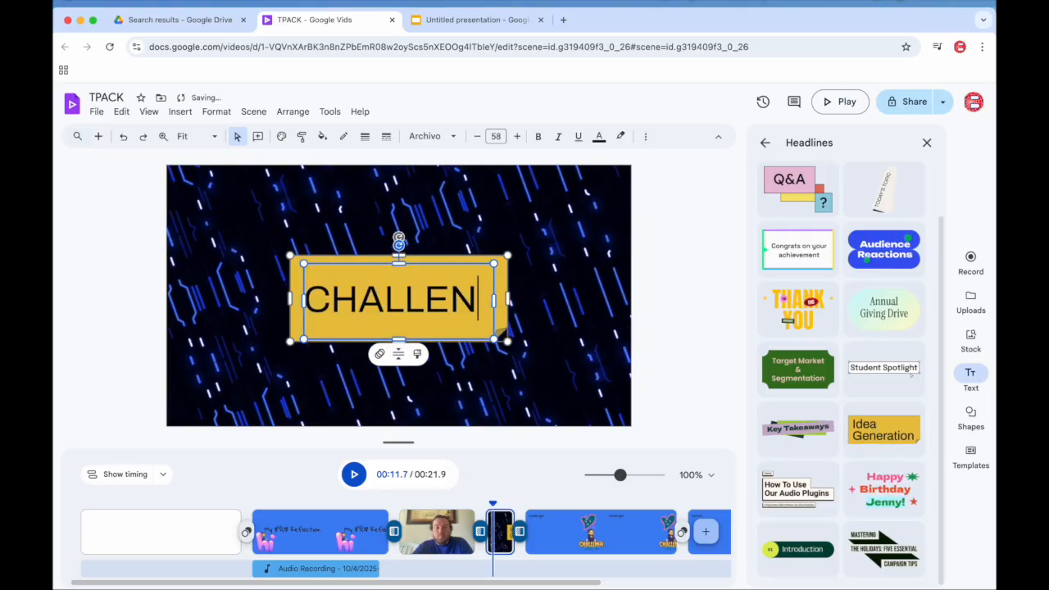
pyautogui.write('GES')
pyautogui.click(539, 242)
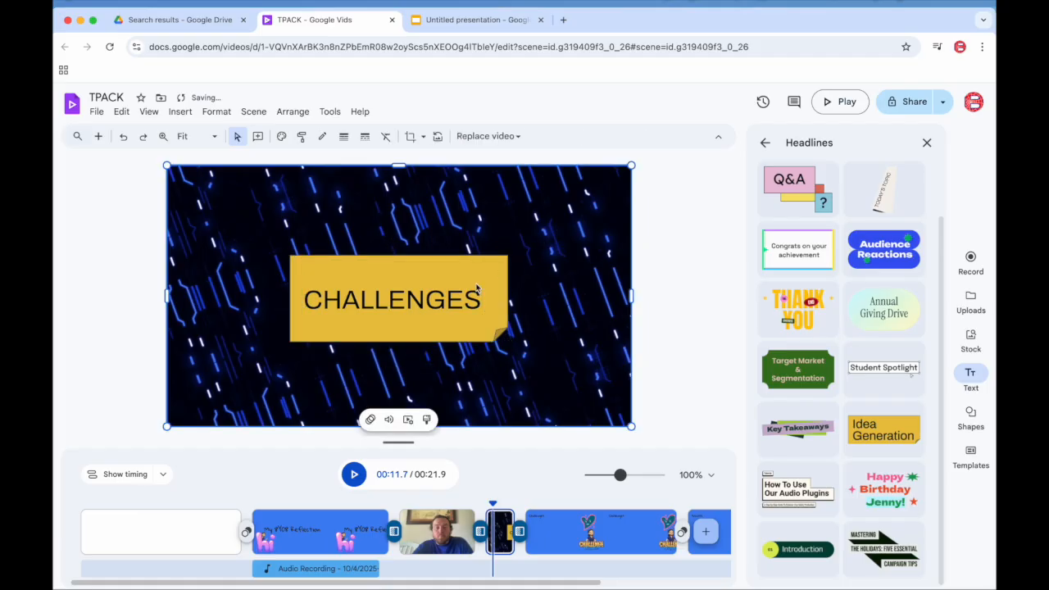
# Step: Lengthen the CHALLENGES headline scene to 2.0 seconds and show the timing of all its objects in the timeline
pyautogui.click(520, 531)
pyautogui.moveTo(508, 493); pyautogui.dragTo(556, 493)
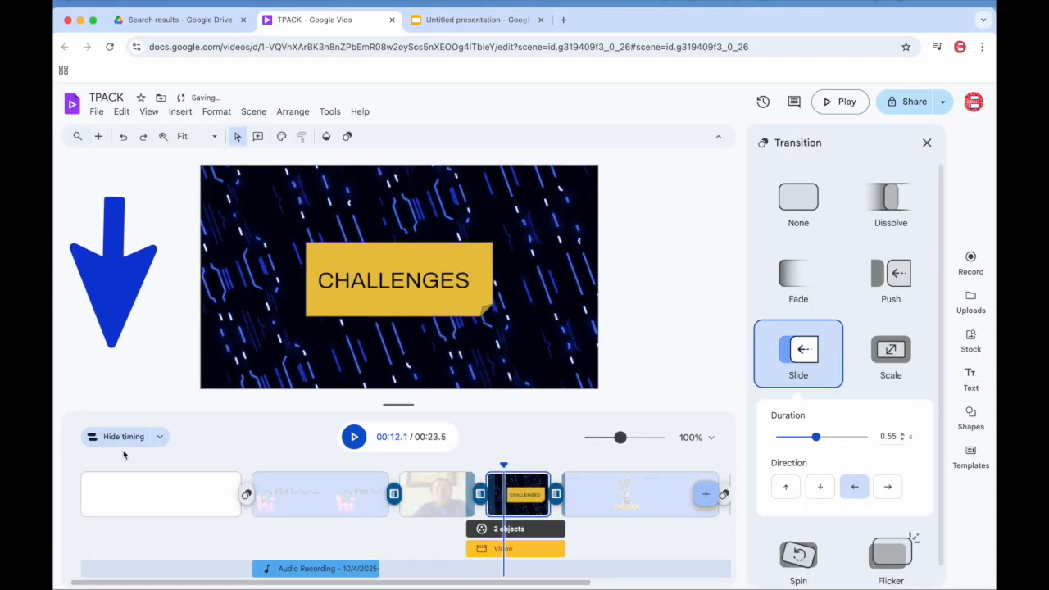
pyautogui.click(160, 436)
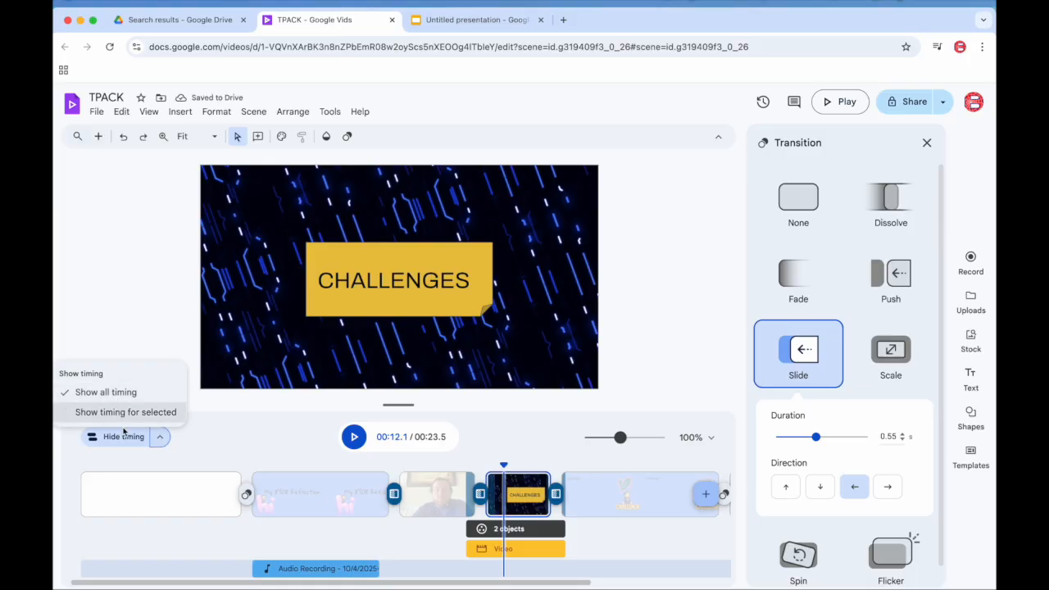
pyautogui.click(249, 438)
pyautogui.moveTo(553, 485); pyautogui.dragTo(390, 470)
# Step: Play back the CHALLENGES headline scene and the scenes following it, pausing within the Success scene
pyautogui.press('space')
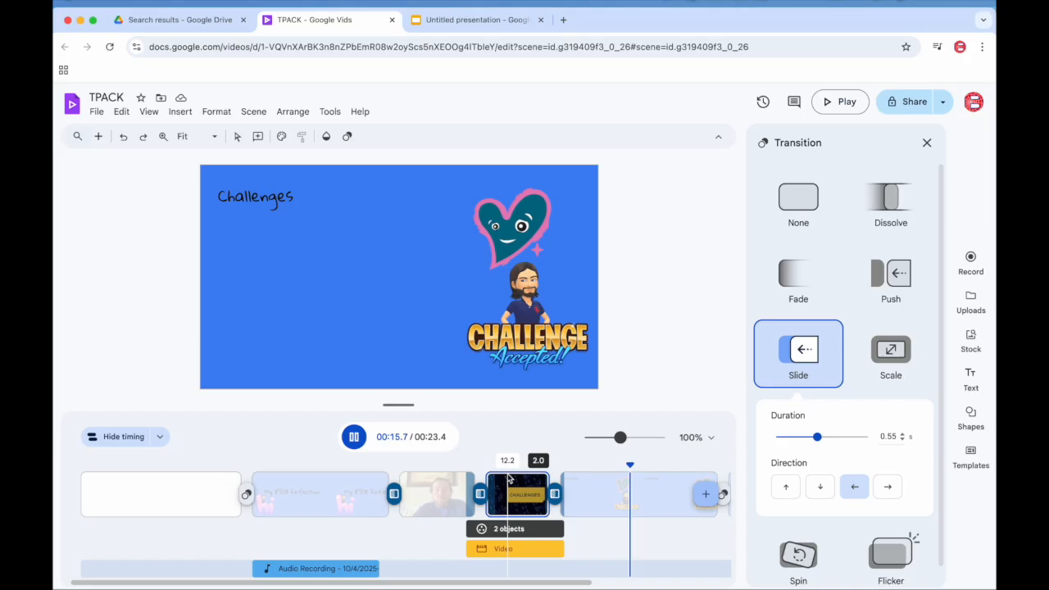
pyautogui.hscroll(1, 527, 492)
pyautogui.hscroll(3, 528, 490)
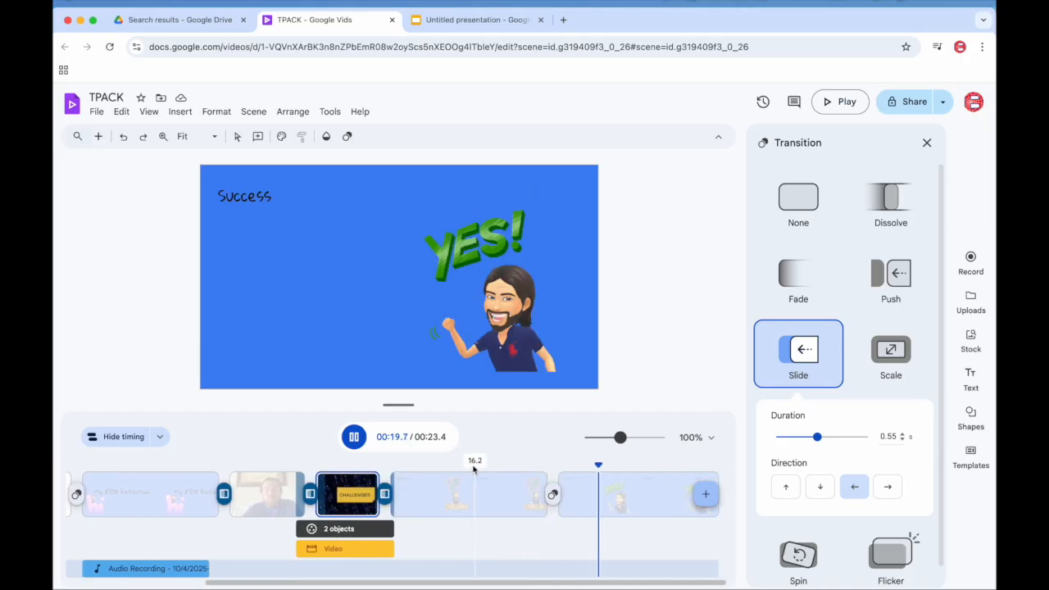
pyautogui.click(354, 437)
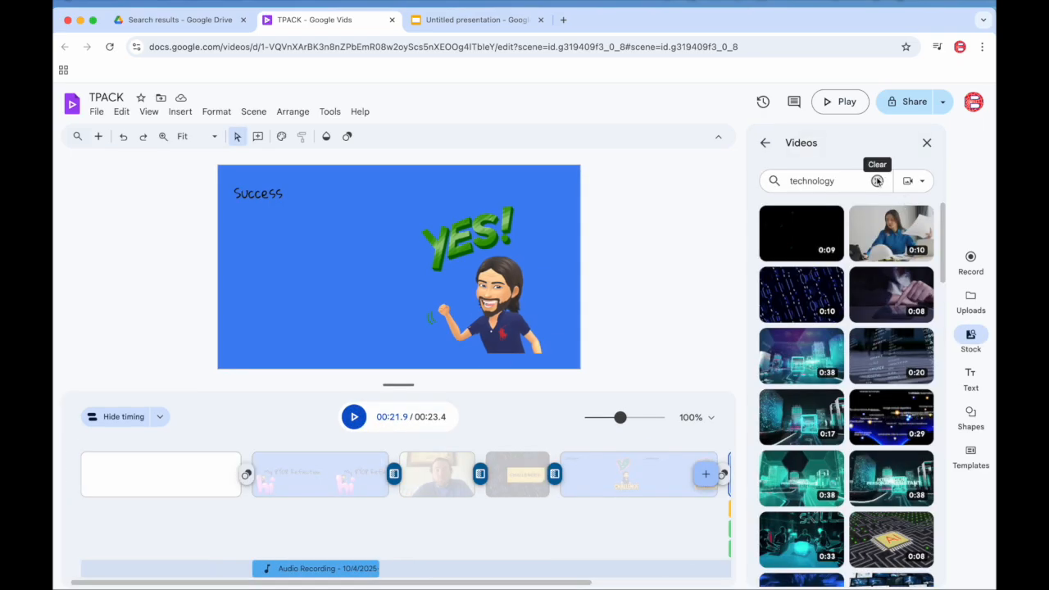
# Step: Clear the technology search and browse the Music and Sound effects categories of the stock library
pyautogui.click(877, 180)
pyautogui.click(973, 336)
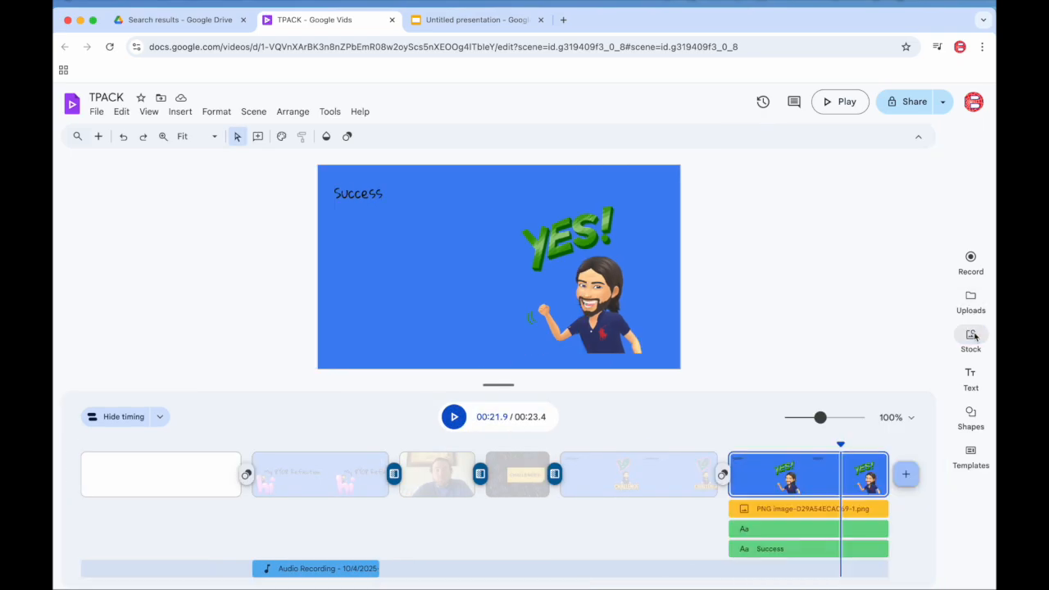
pyautogui.click(973, 336)
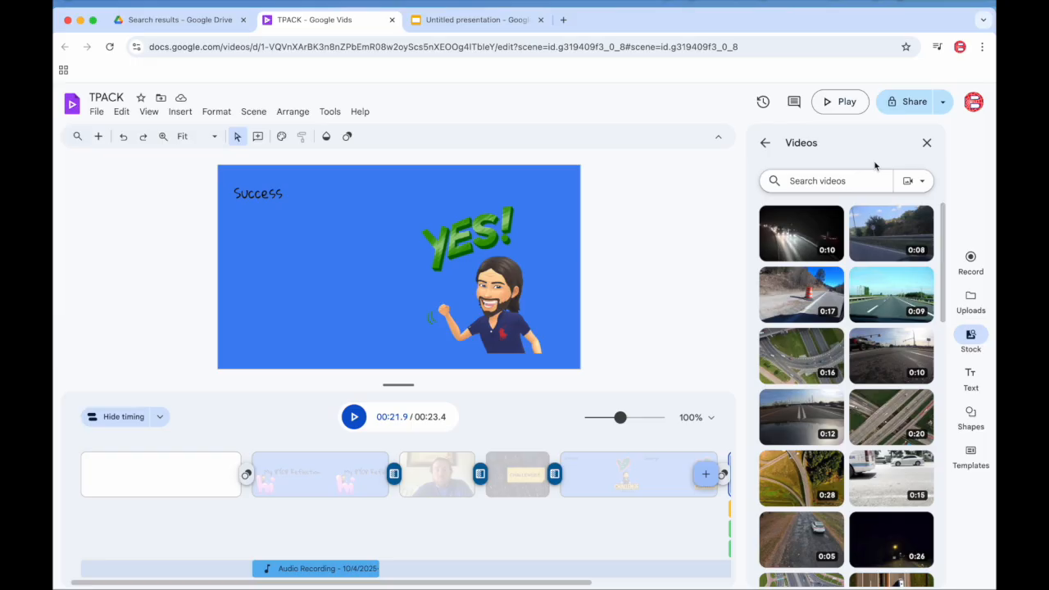
pyautogui.click(920, 182)
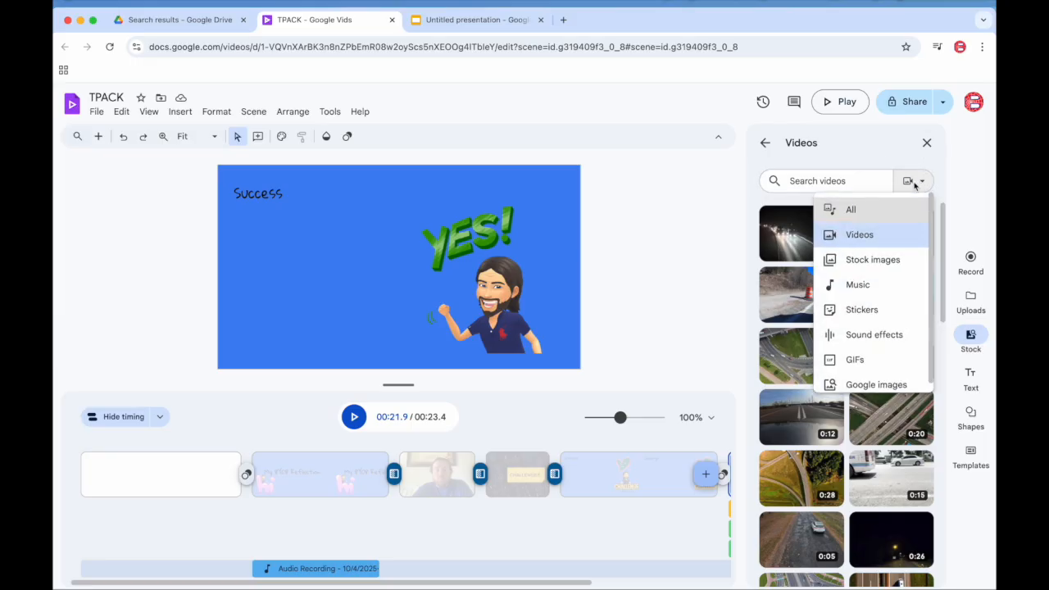
pyautogui.click(859, 287)
pyautogui.click(923, 181)
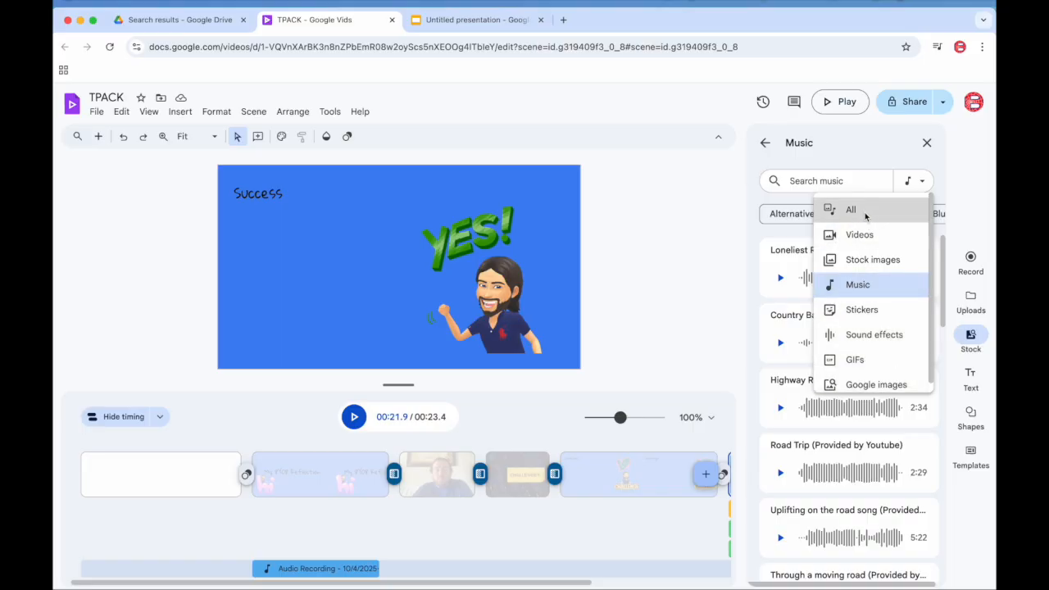
pyautogui.click(871, 335)
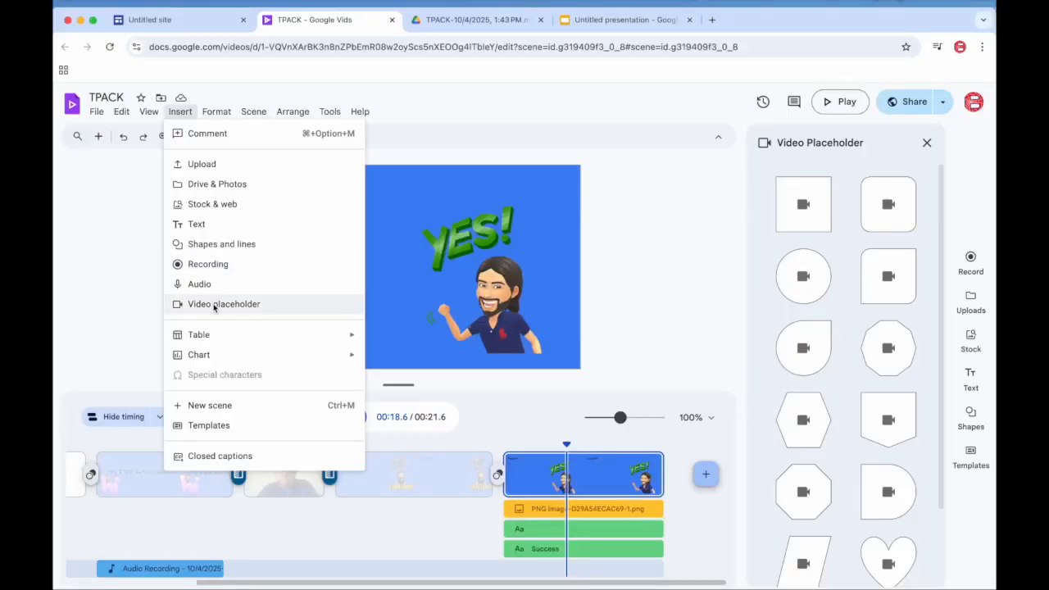
# Step: Add a square video placeholder with two rounded corners to the Success scene and position it beneath the title, beside the avatar
pyautogui.click(210, 304)
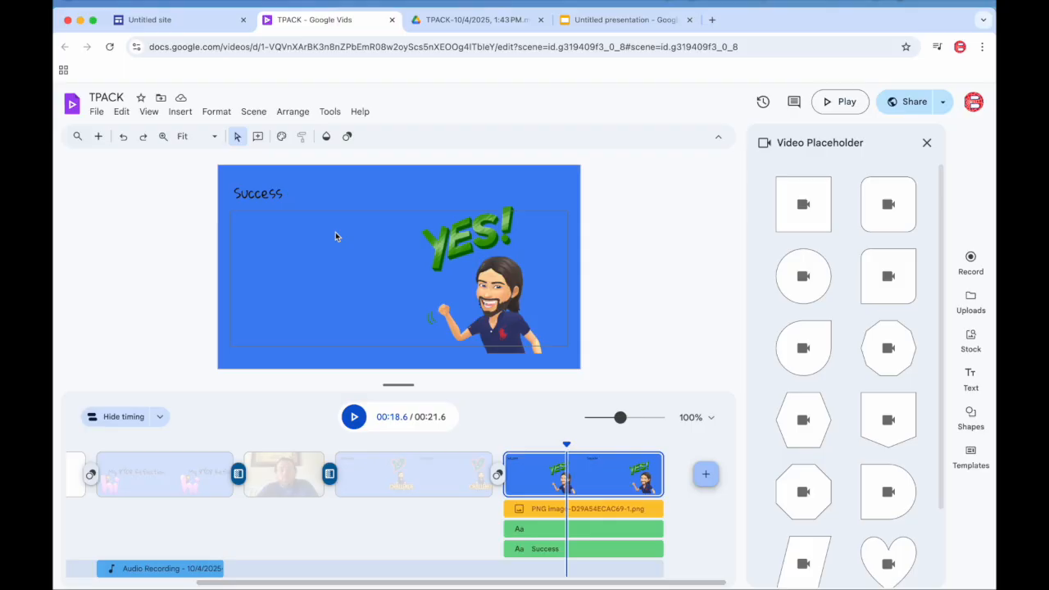
pyautogui.click(886, 276)
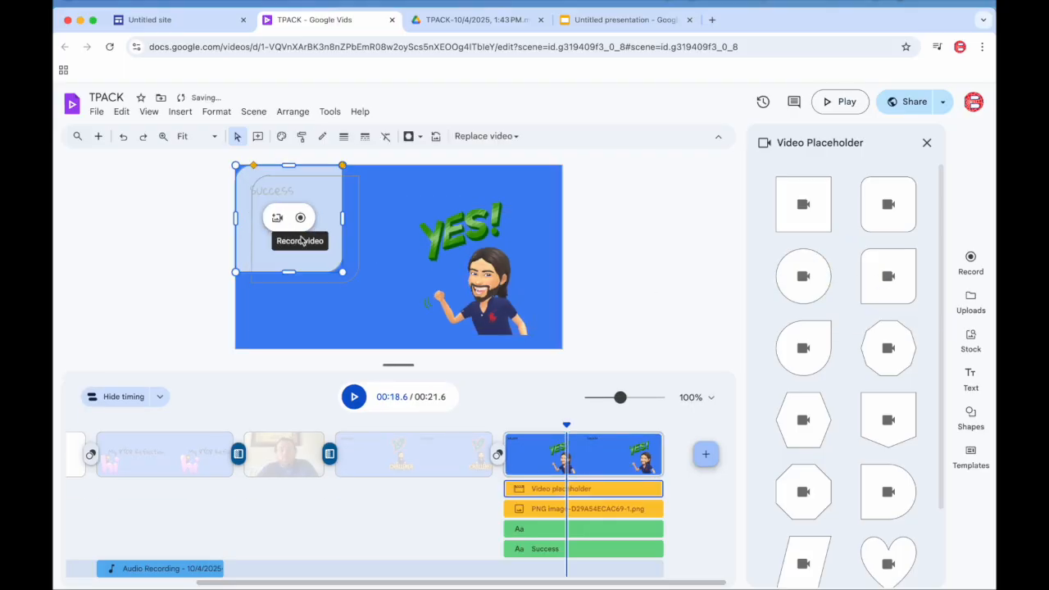
pyautogui.moveTo(300, 240); pyautogui.dragTo(353, 280)
# Step: Record a camera clip of about 4 seconds into the Success scene's placeholder, insert it and play it back
pyautogui.click(344, 272)
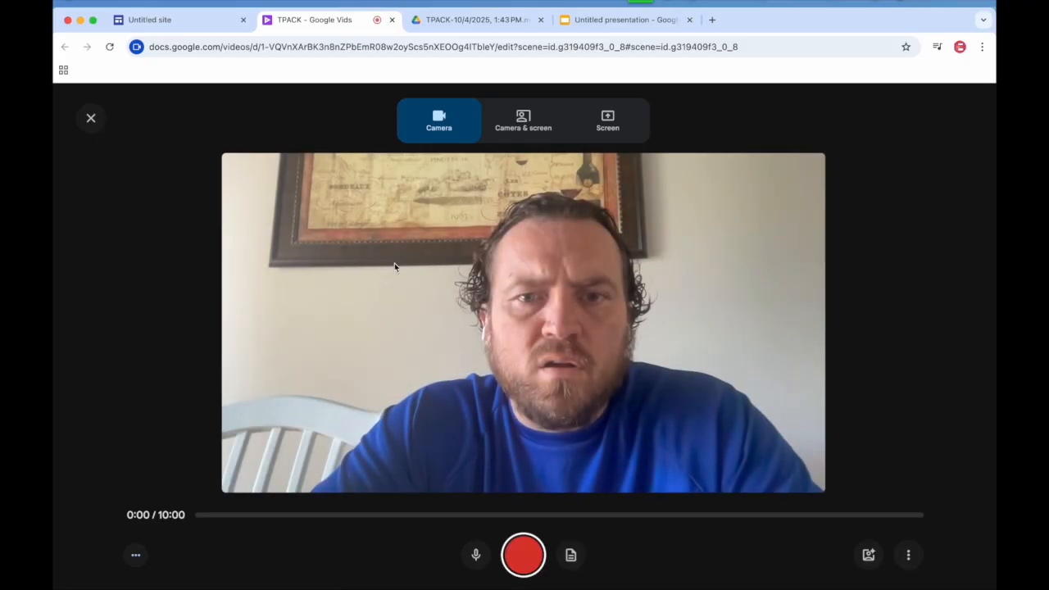
pyautogui.click(523, 554)
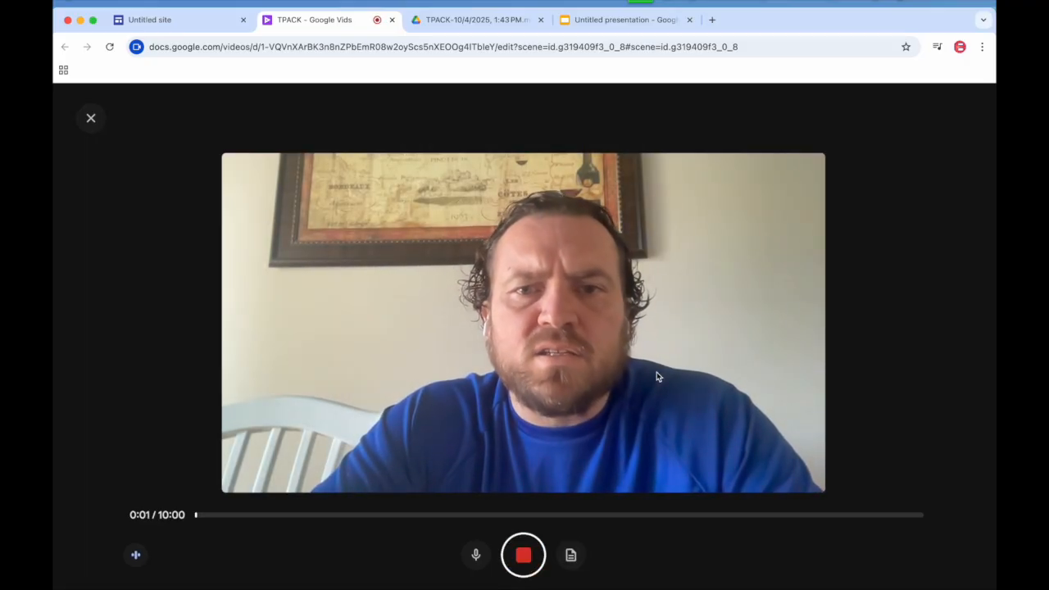
pyautogui.click(521, 563)
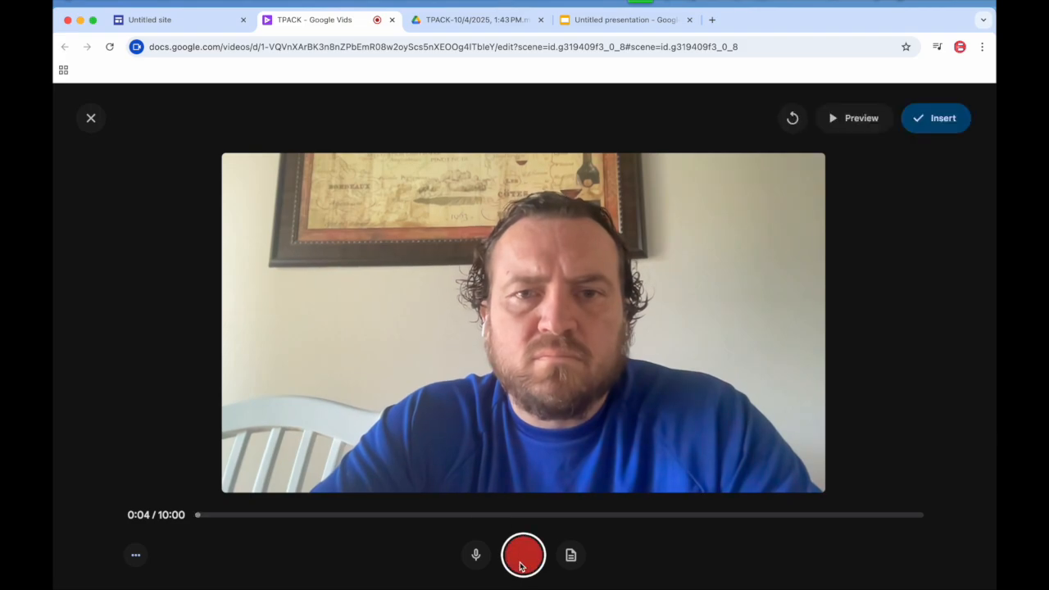
pyautogui.click(939, 124)
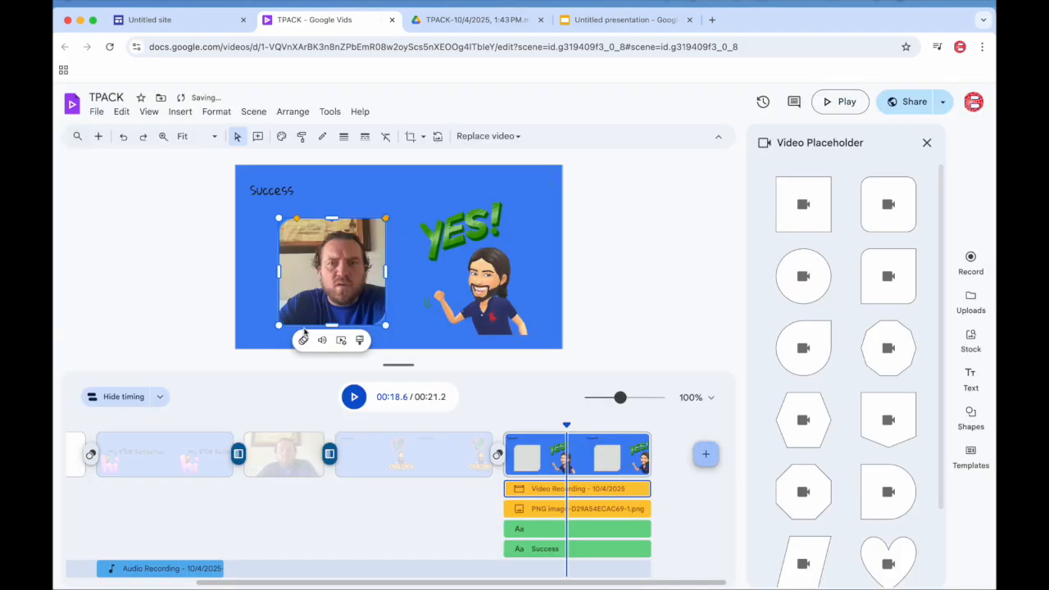
pyautogui.click(354, 397)
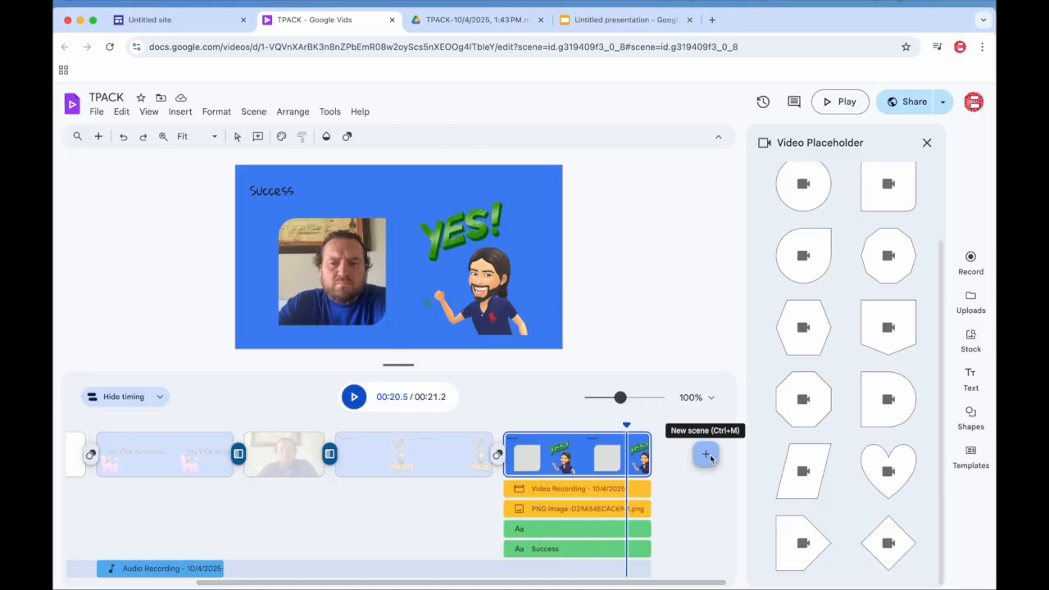
# Step: Add a blank scene after the Success scene and browse the stock videos for a clip
pyautogui.click(708, 456)
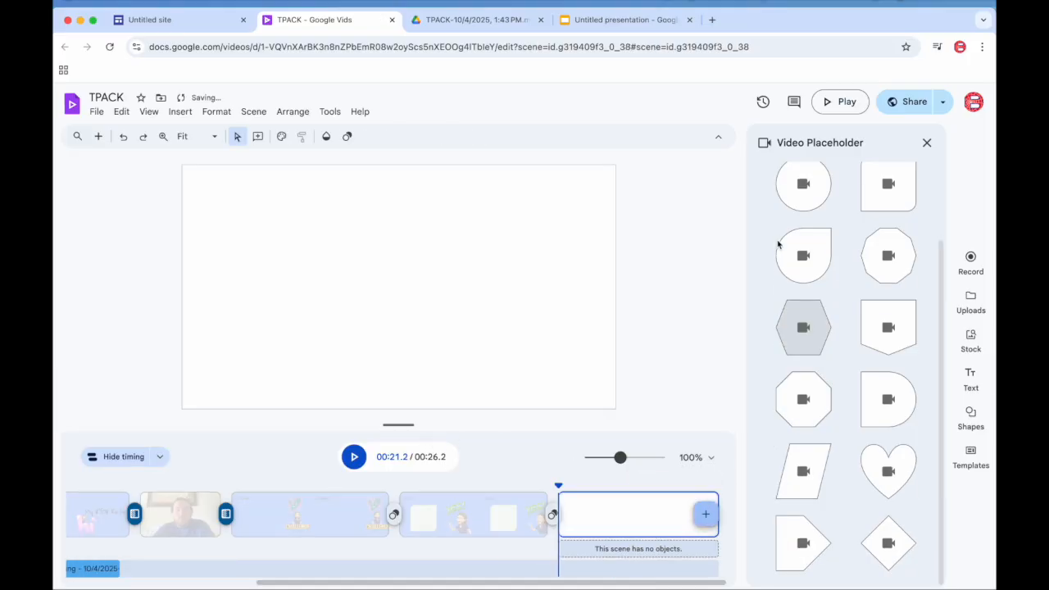
pyautogui.click(927, 143)
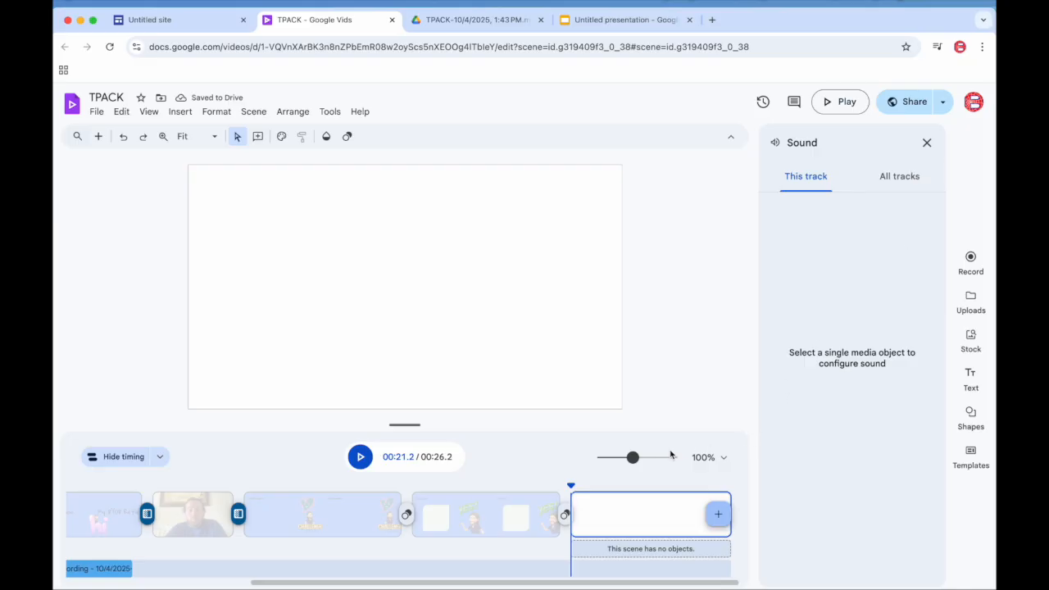
pyautogui.click(971, 340)
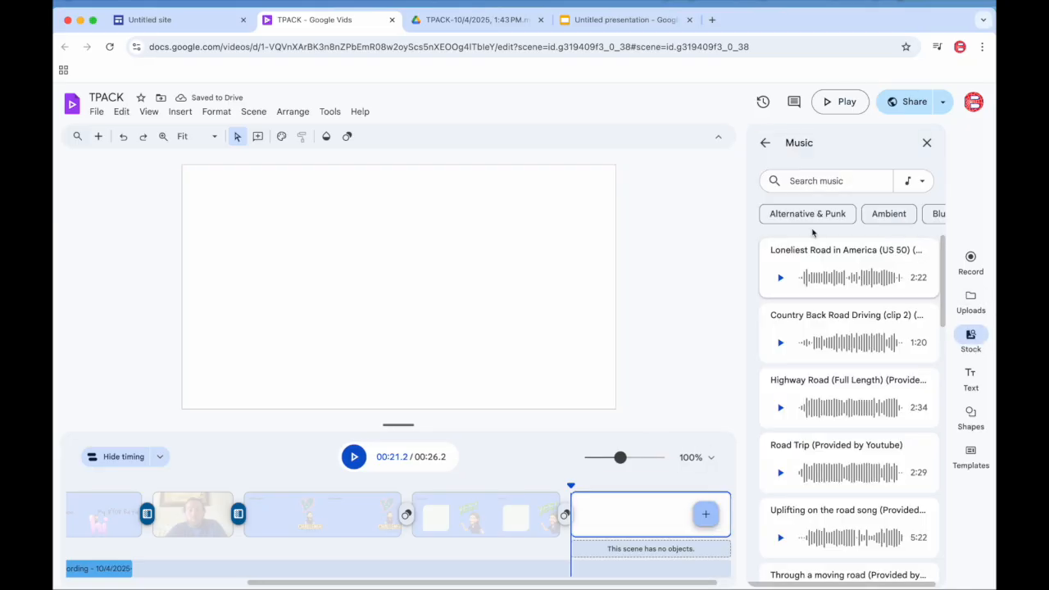
pyautogui.click(919, 184)
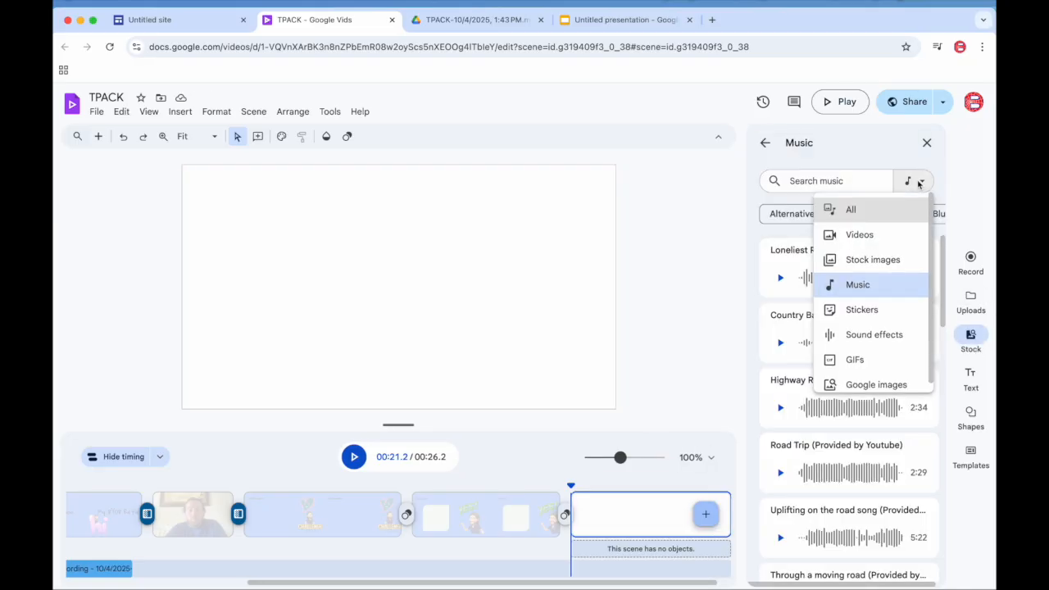
pyautogui.click(874, 236)
pyautogui.scroll(-2, 839, 262)
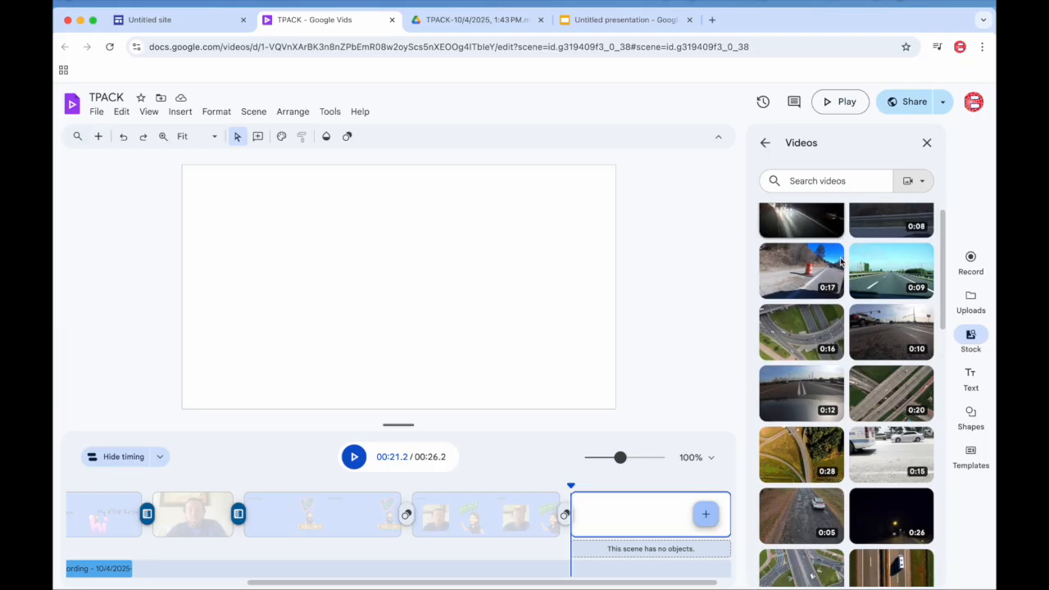
pyautogui.scroll(3, 835, 258)
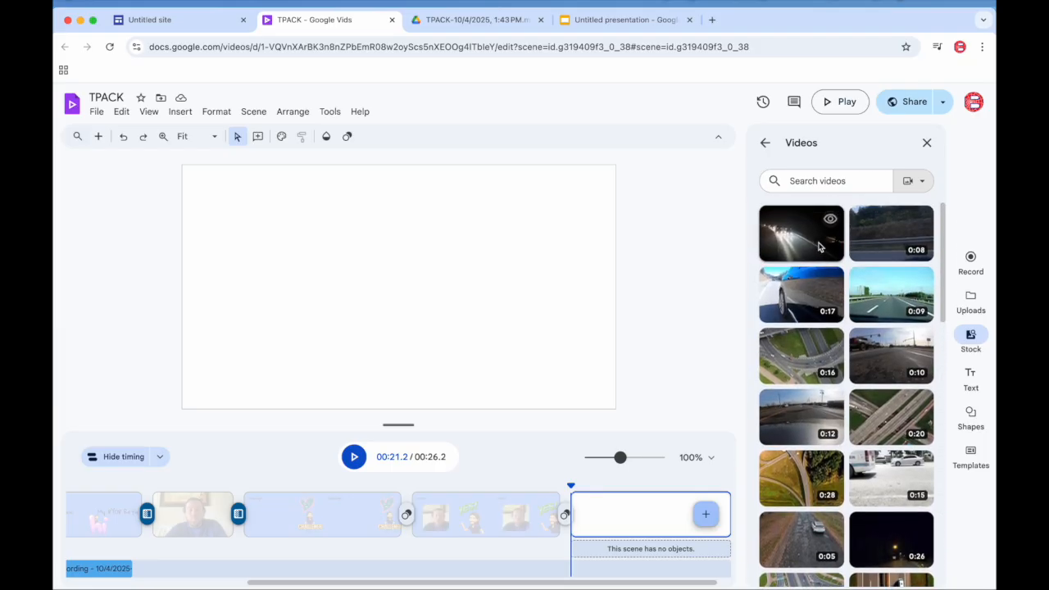
pyautogui.scroll(-15, 799, 250)
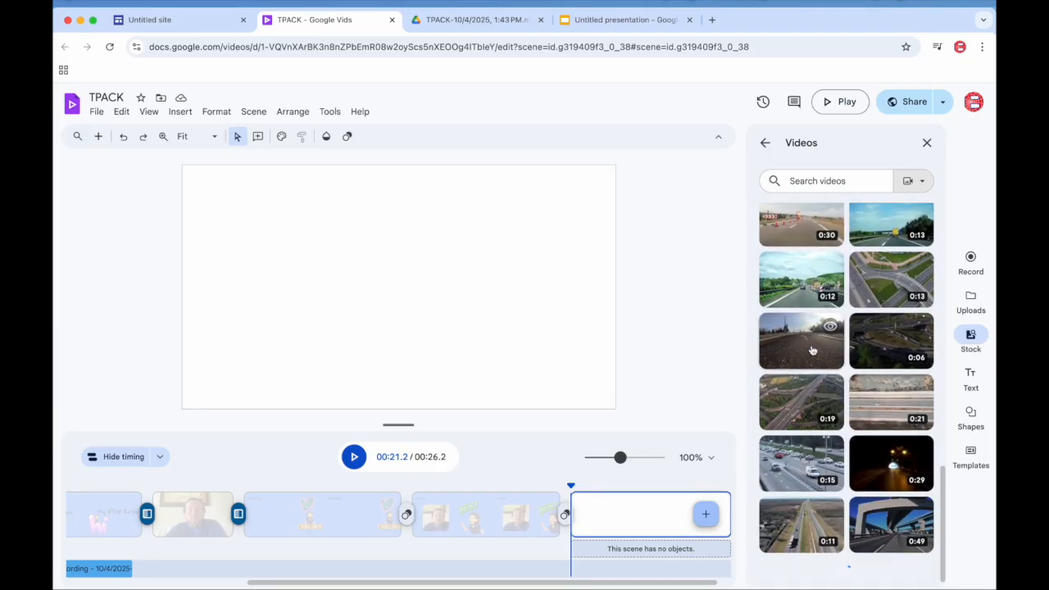
pyautogui.scroll(-5, 812, 350)
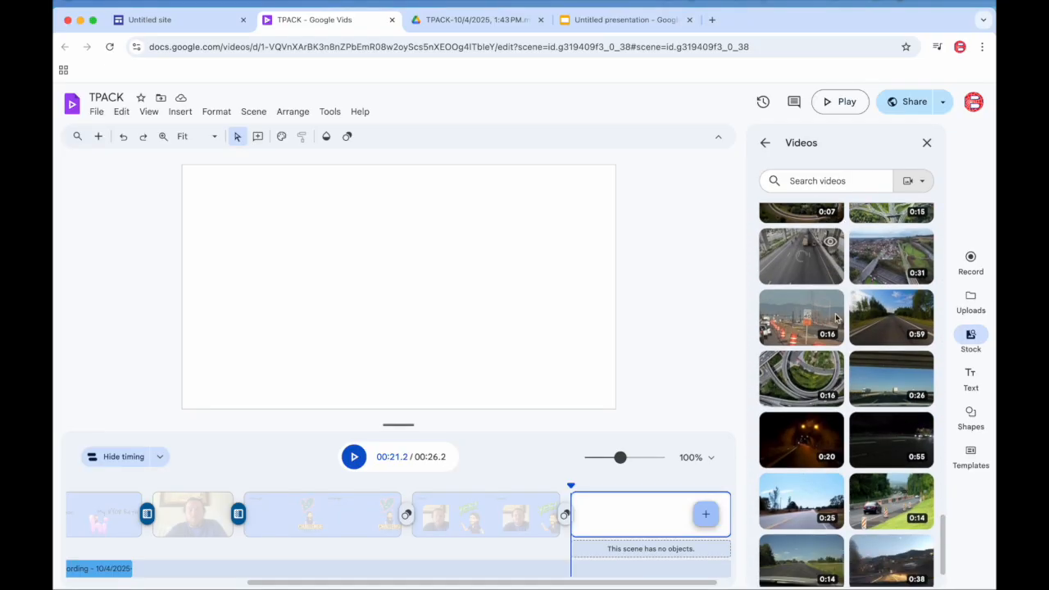
pyautogui.scroll(-5, 815, 353)
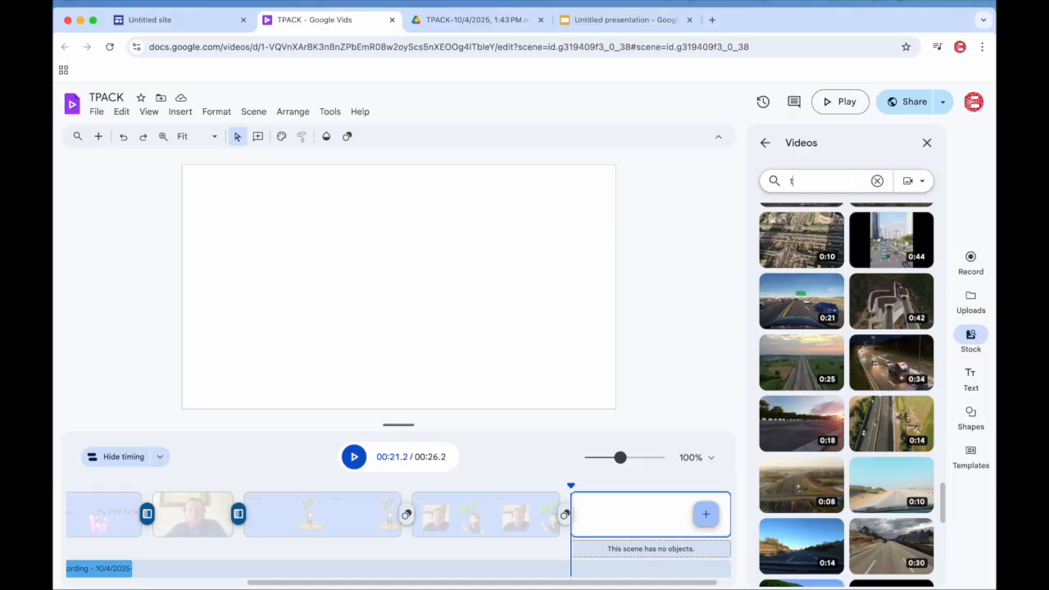
# Step: Search the stock videos for technology and insert the clip of a man showing a Power of technology hologram
pyautogui.write('technology')
pyautogui.press('Return')
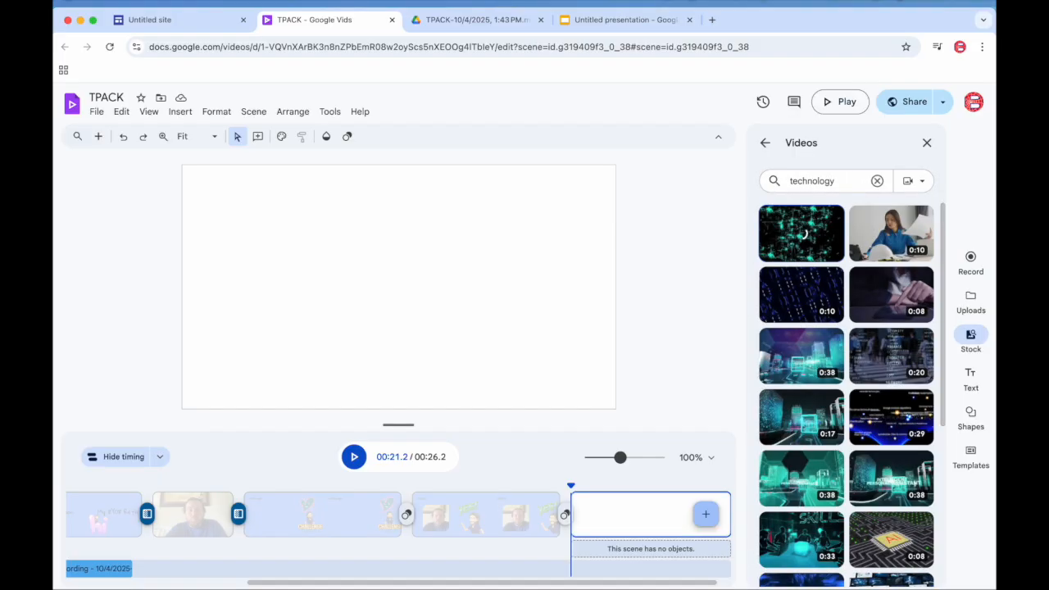
pyautogui.scroll(-5, 844, 353)
pyautogui.click(811, 352)
# Step: Give the hologram scene the blue default-style background, then reposition and enlarge the clip within it
pyautogui.click(326, 137)
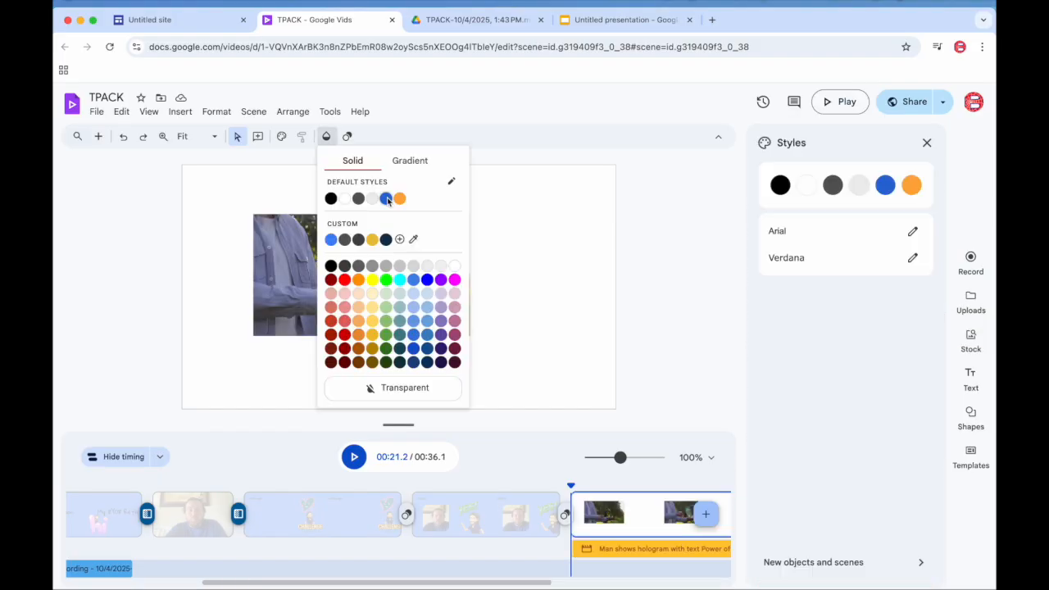
pyautogui.click(385, 197)
pyautogui.moveTo(385, 271); pyautogui.dragTo(380, 293)
pyautogui.moveTo(465, 235); pyautogui.dragTo(557, 194)
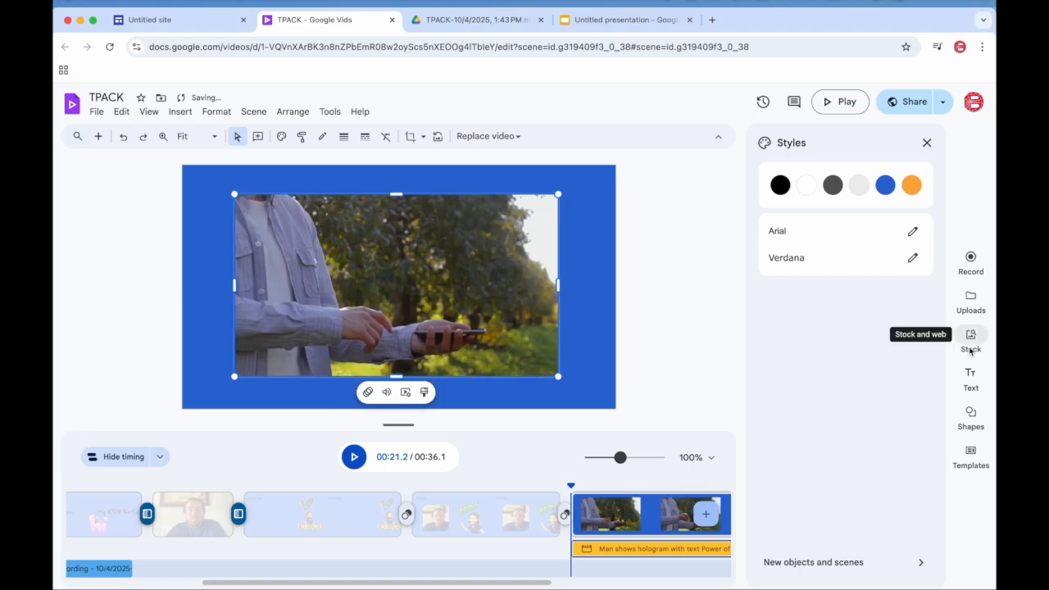
# Step: Try a D-shaped video placeholder over the hologram clip, leave its camera recorder and delete the placeholder
pyautogui.click(253, 111)
pyautogui.moveTo(220, 112)
pyautogui.moveTo(182, 112)
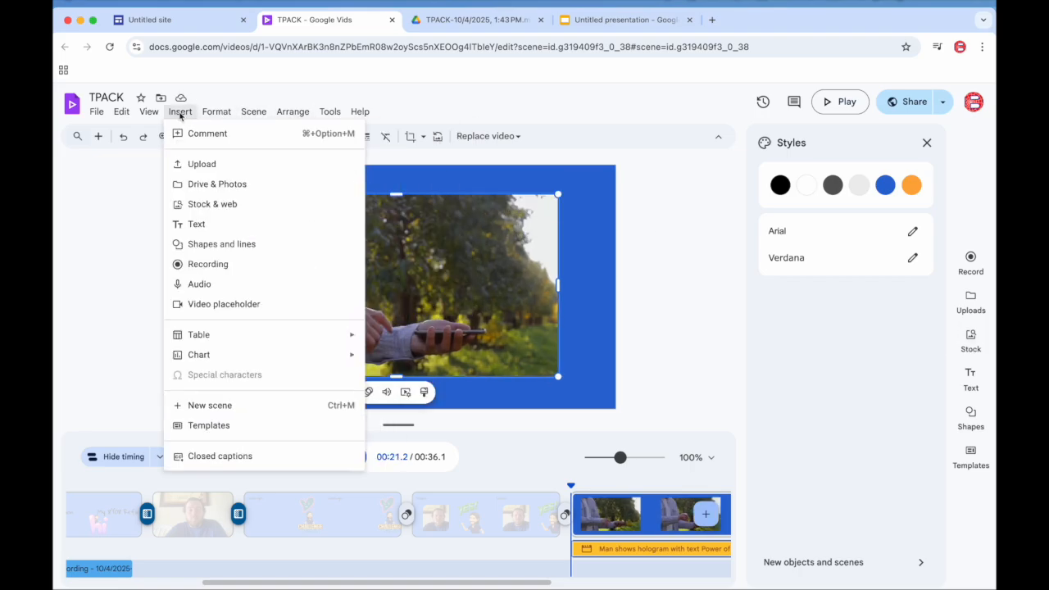
pyautogui.click(220, 302)
pyautogui.click(888, 399)
pyautogui.moveTo(322, 247); pyautogui.dragTo(536, 254)
pyautogui.click(493, 237)
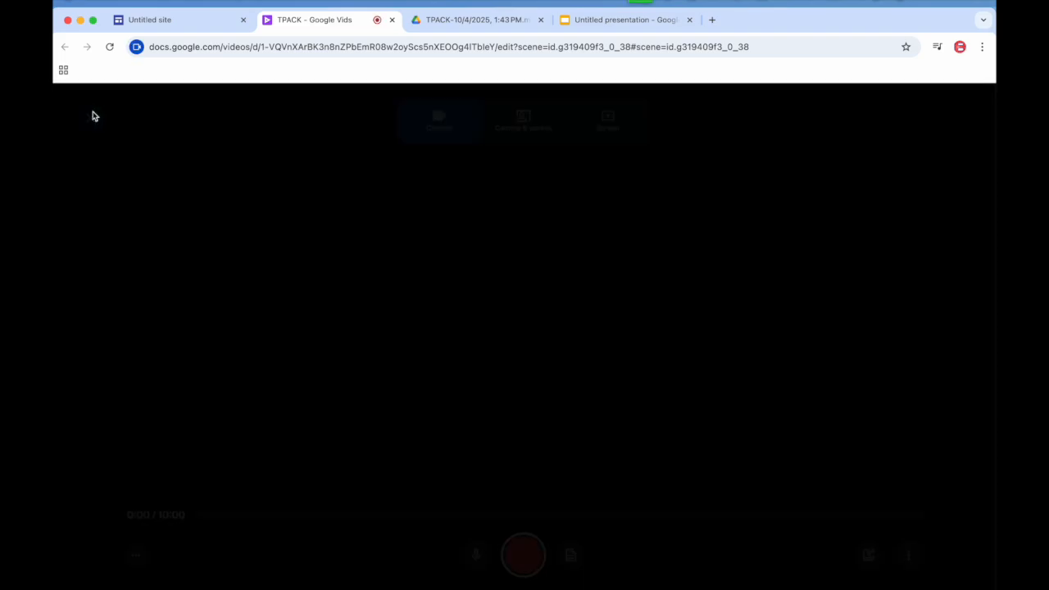
pyautogui.click(93, 114)
pyautogui.press('Delete')
# Step: Place a heart-shaped video placeholder over the hologram clip, record a short camera clip in it and insert the recording
pyautogui.click(888, 471)
pyautogui.moveTo(299, 234); pyautogui.dragTo(546, 291)
pyautogui.click(483, 253)
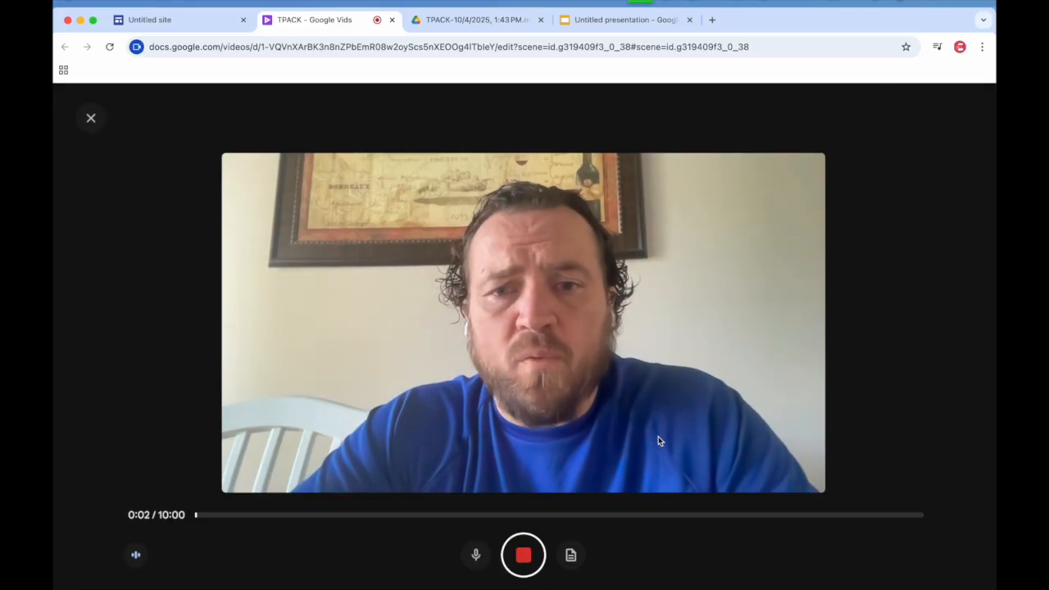
pyautogui.click(522, 555)
pyautogui.click(940, 118)
# Step: Play back the hologram scene with the heart-shaped recording, including the transition into it from the Success scene
pyautogui.click(353, 436)
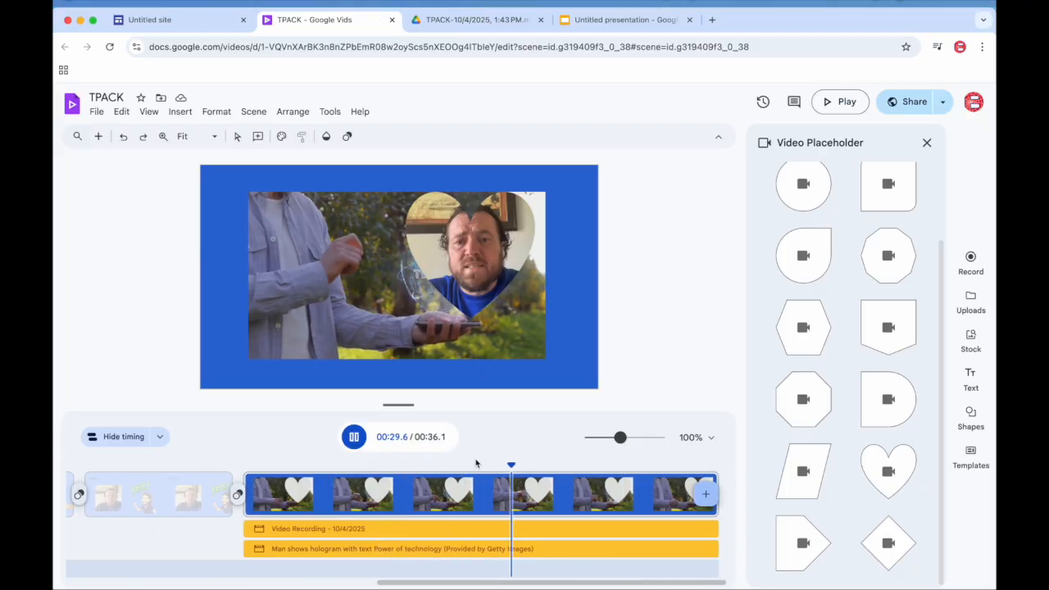
pyautogui.moveTo(548, 464); pyautogui.dragTo(248, 460)
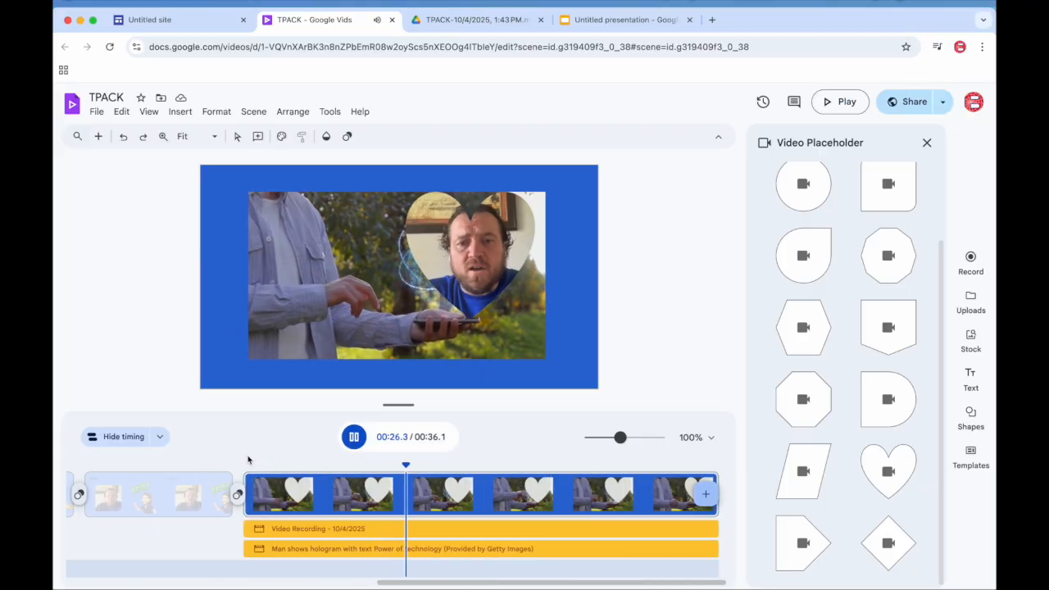
pyautogui.press('space')
pyautogui.moveTo(421, 464); pyautogui.dragTo(219, 464)
pyautogui.click(355, 396)
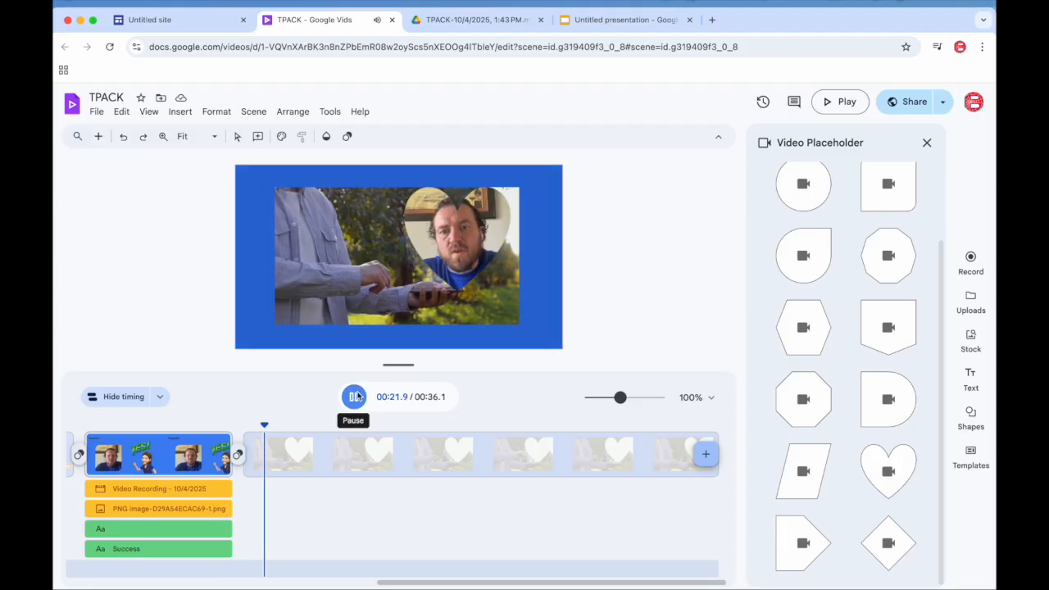
pyautogui.click(355, 396)
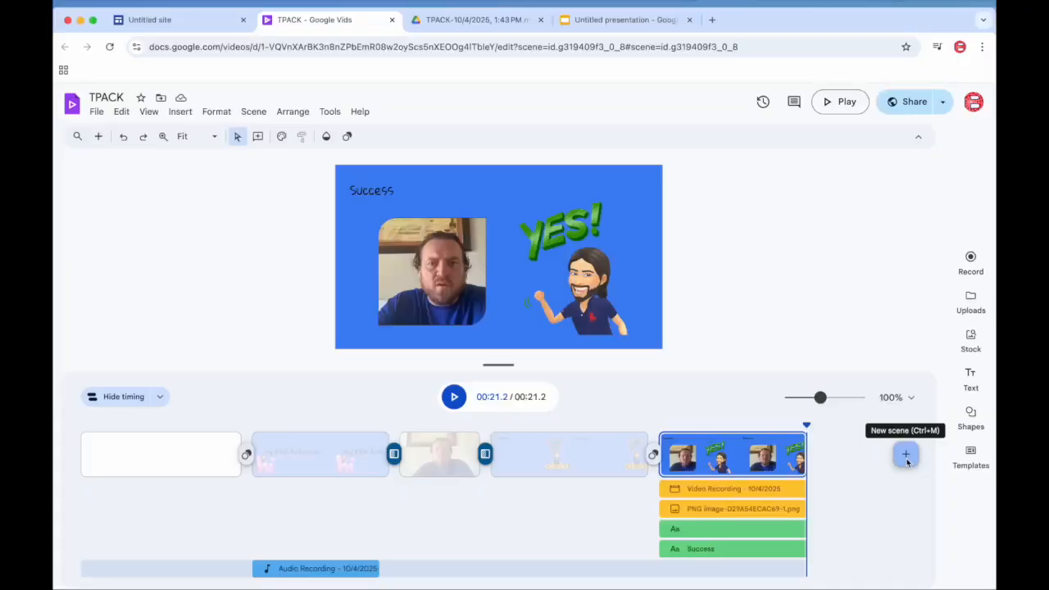
# Step: Add a blank scene after the Success scene and give it the custom light blue background
pyautogui.click(906, 452)
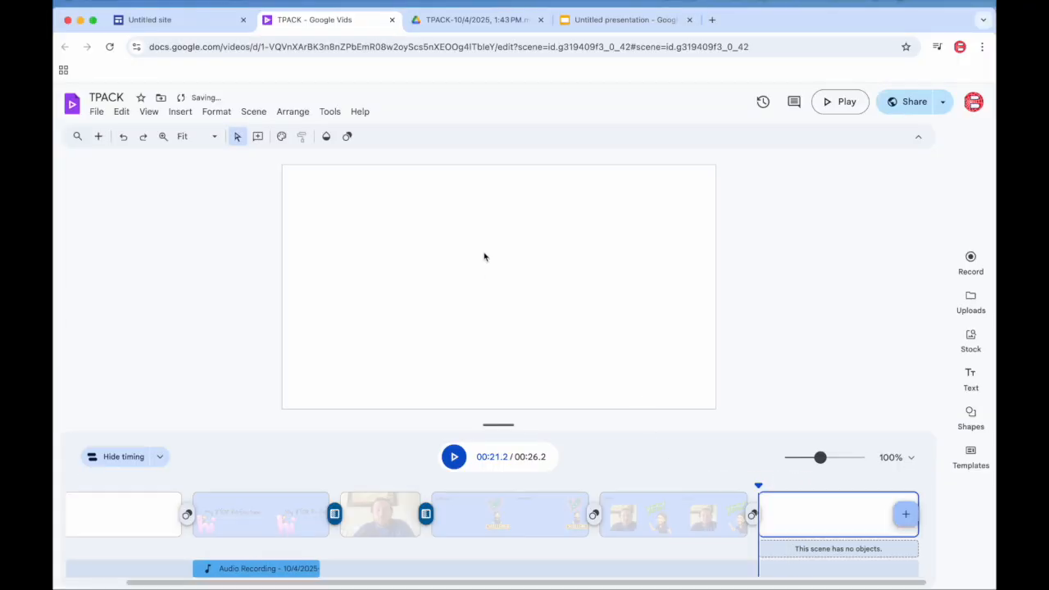
pyautogui.click(325, 137)
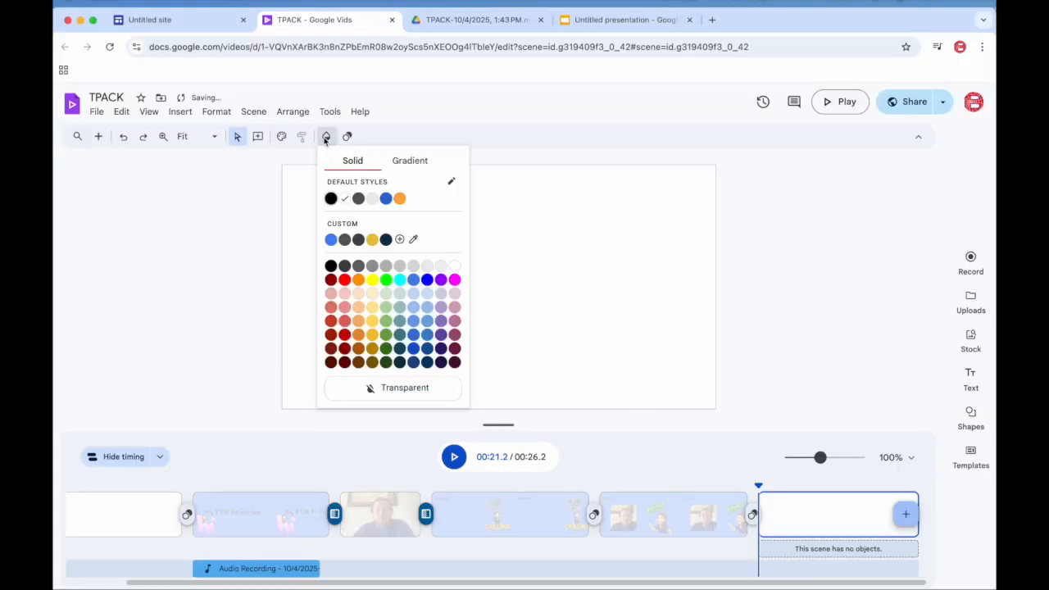
pyautogui.click(330, 239)
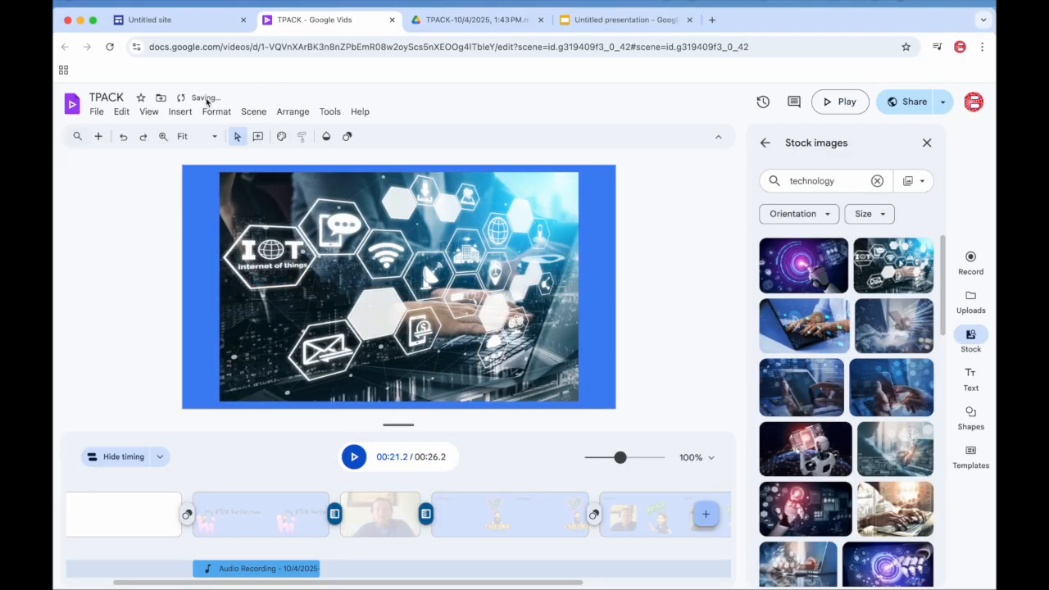
# Step: Place a decagon-shaped video placeholder on the Internet of Things image scene and shrink it over the upper middle of the image
pyautogui.click(149, 113)
pyautogui.moveTo(168, 118)
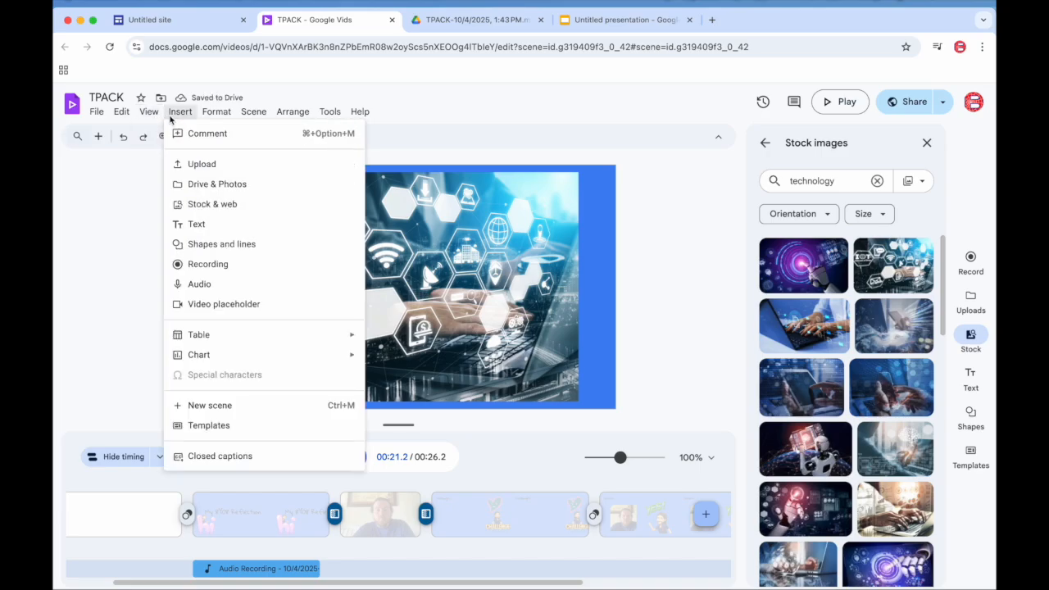
pyautogui.click(220, 304)
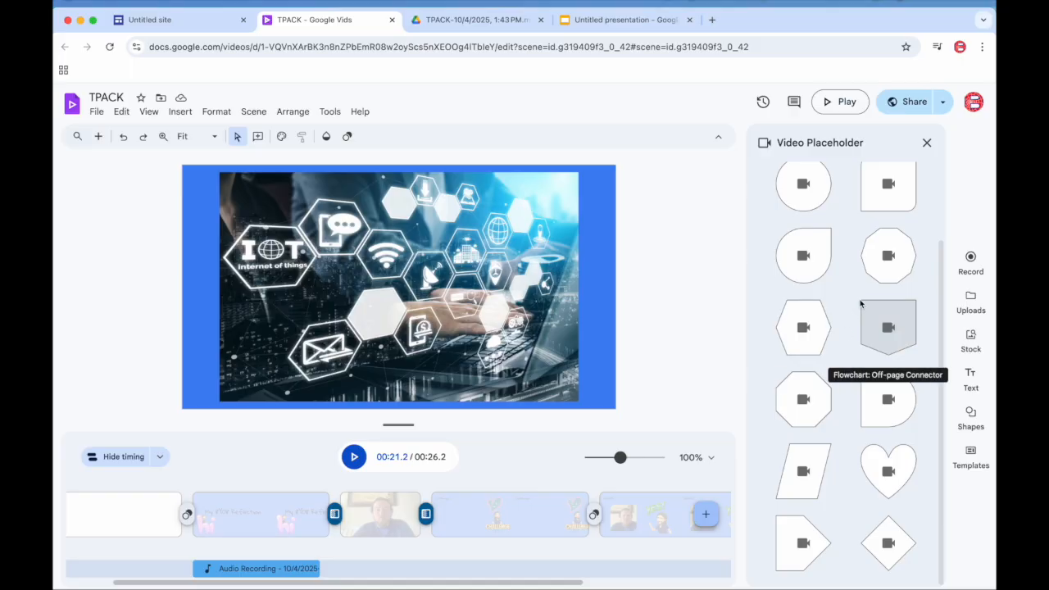
pyautogui.scroll(2, 901, 278)
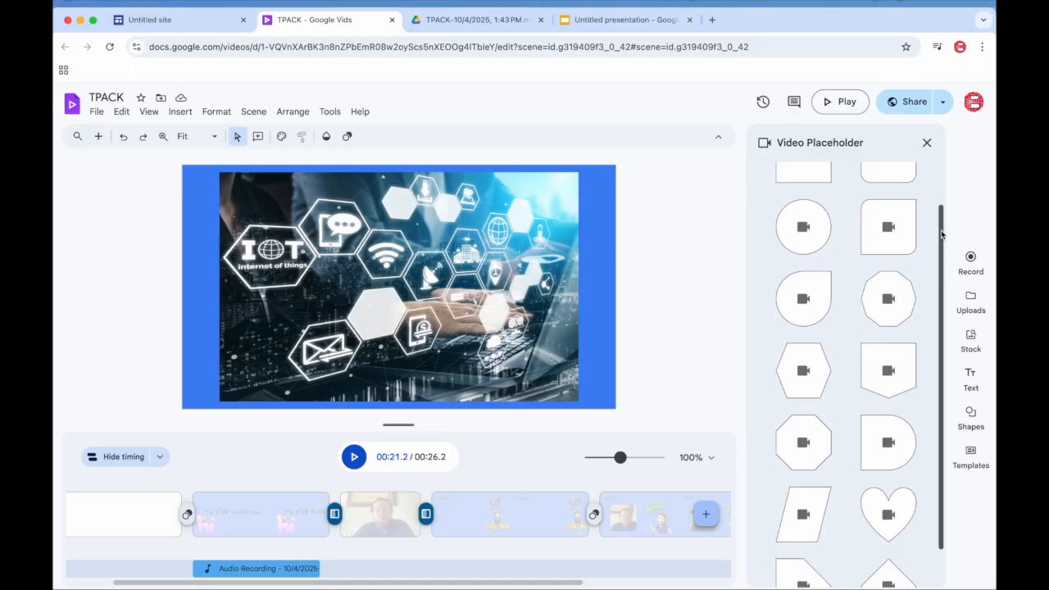
pyautogui.click(888, 271)
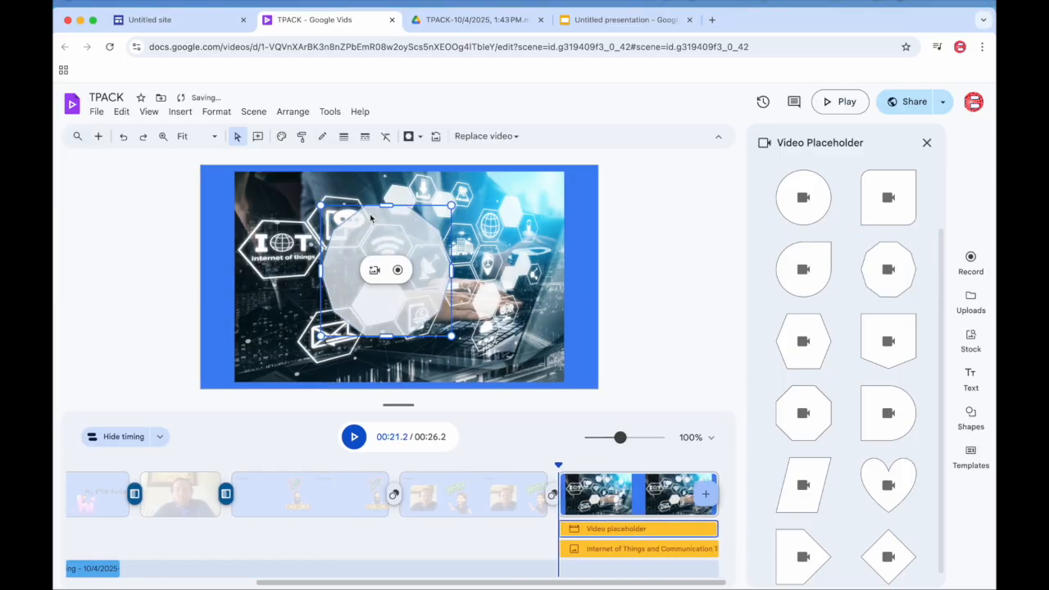
pyautogui.moveTo(397, 269); pyautogui.dragTo(396, 241)
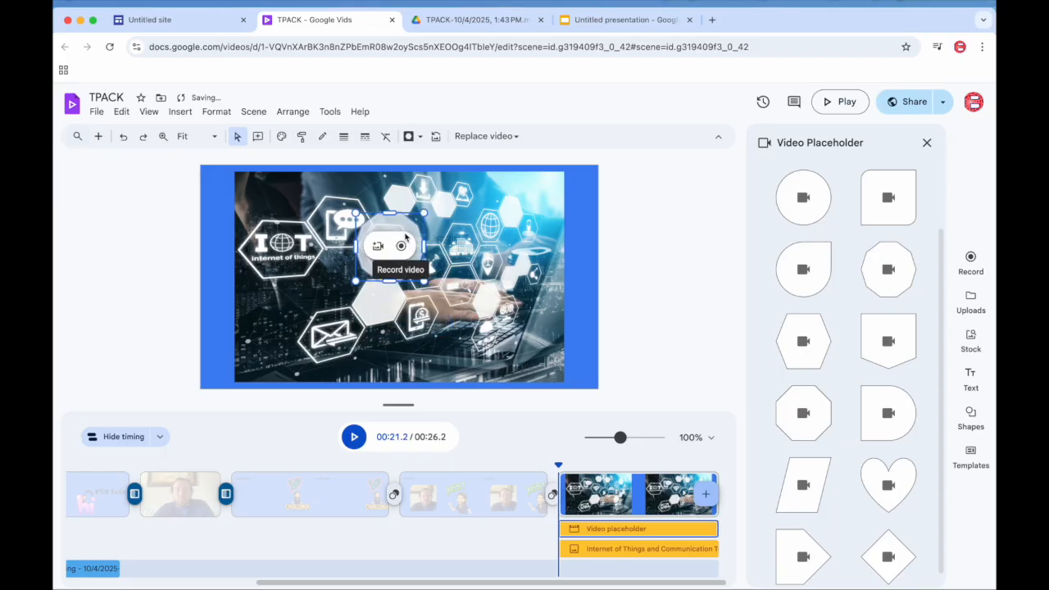
# Step: Record a short camera clip for the decagon placeholder, insert it and play back the scene
pyautogui.click(402, 250)
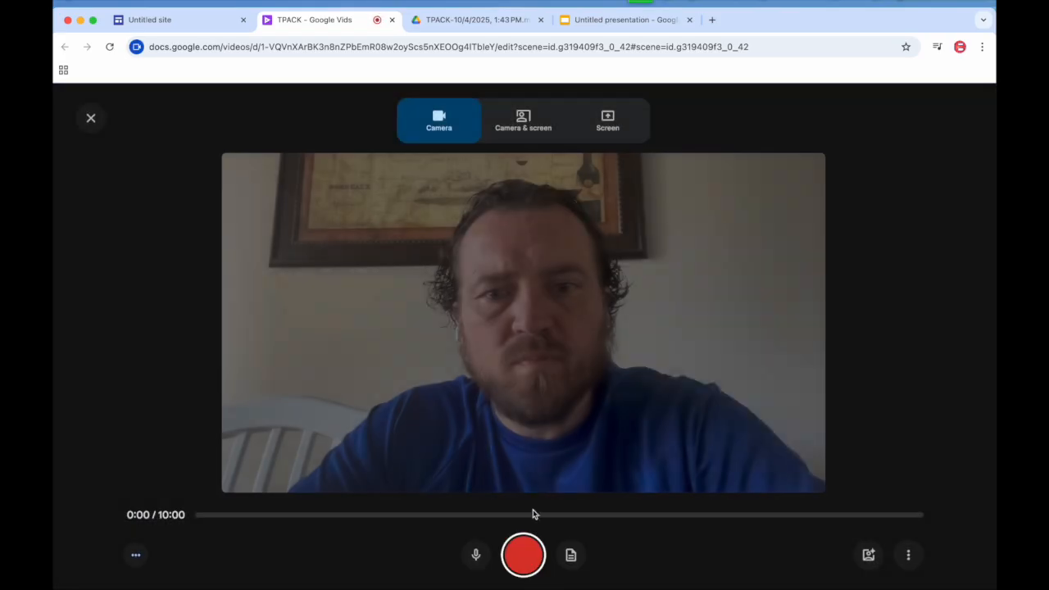
pyautogui.click(525, 551)
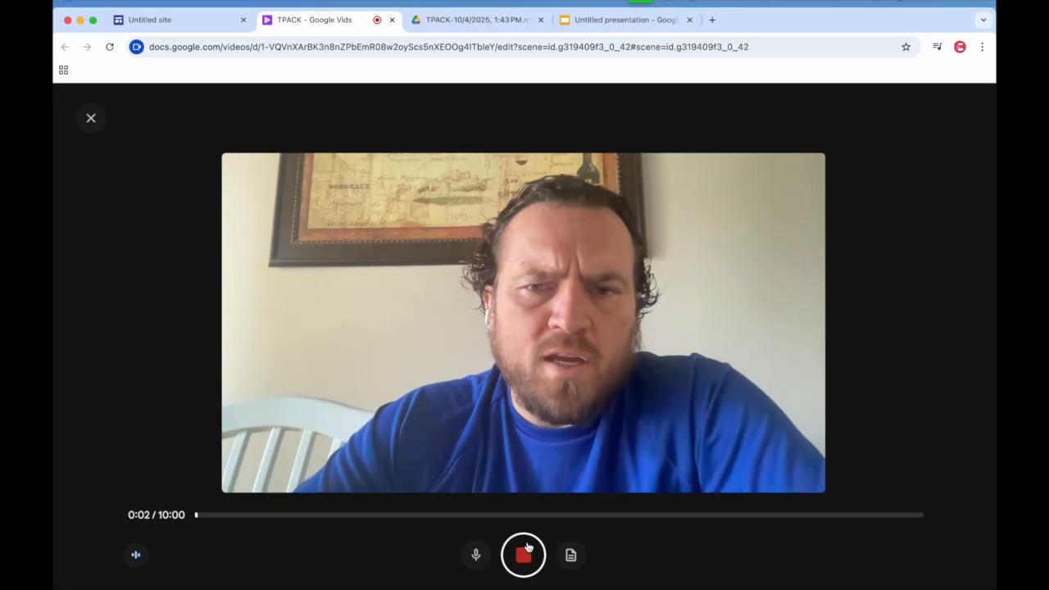
pyautogui.click(527, 547)
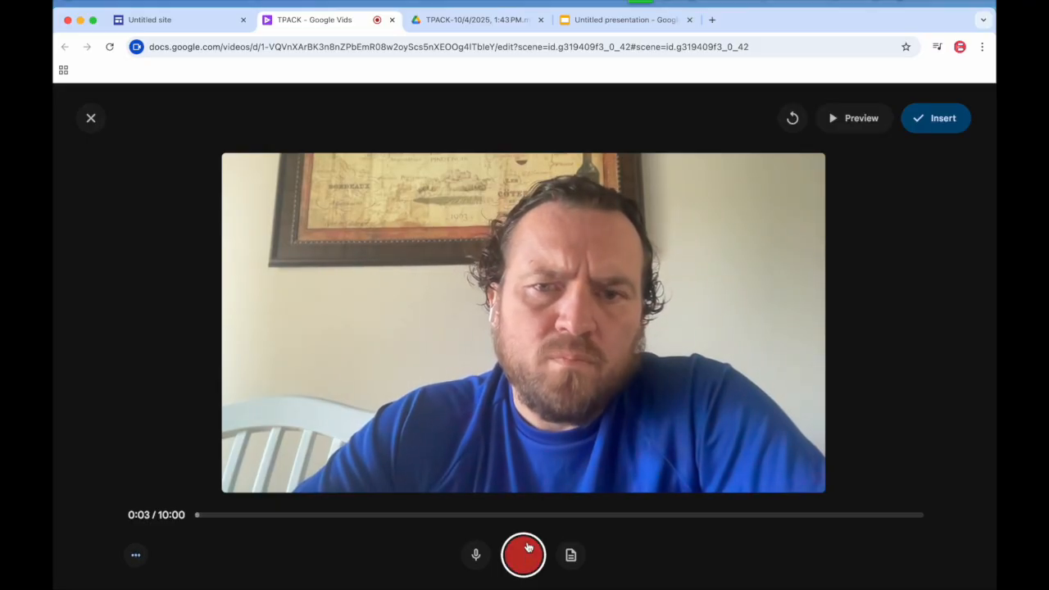
pyautogui.click(953, 119)
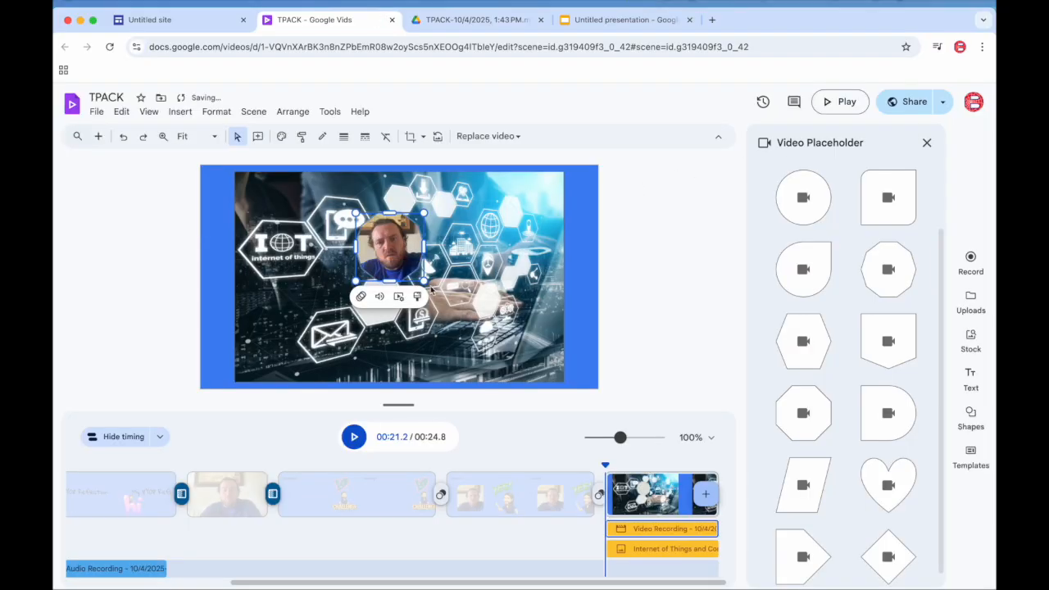
pyautogui.click(354, 436)
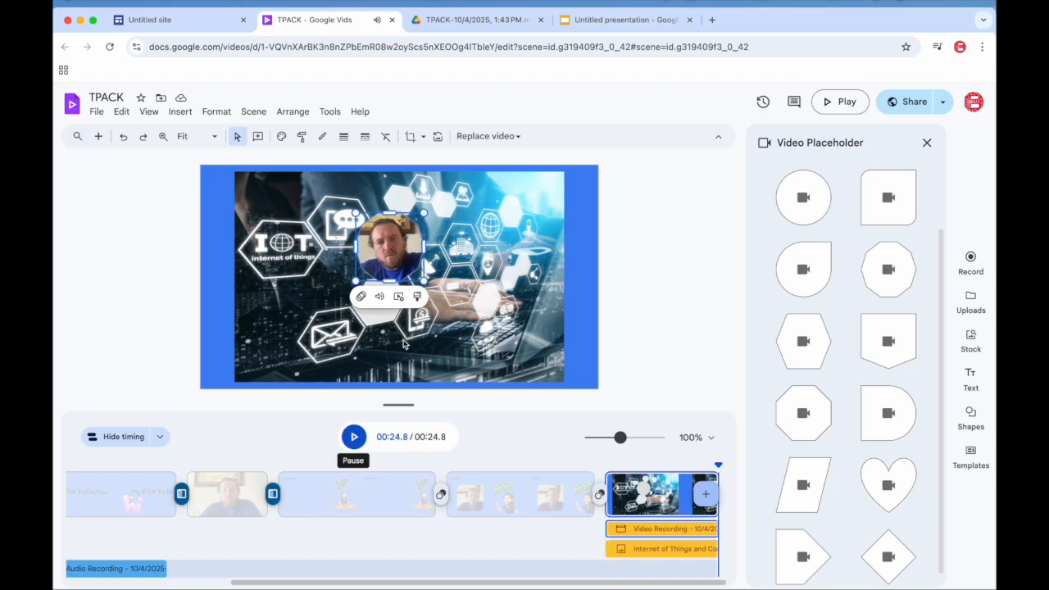
# Step: Shrink the camera recording, move it to the lower middle of the technology image, apply the Spin animation and play the scene
pyautogui.moveTo(356, 213); pyautogui.dragTo(331, 213)
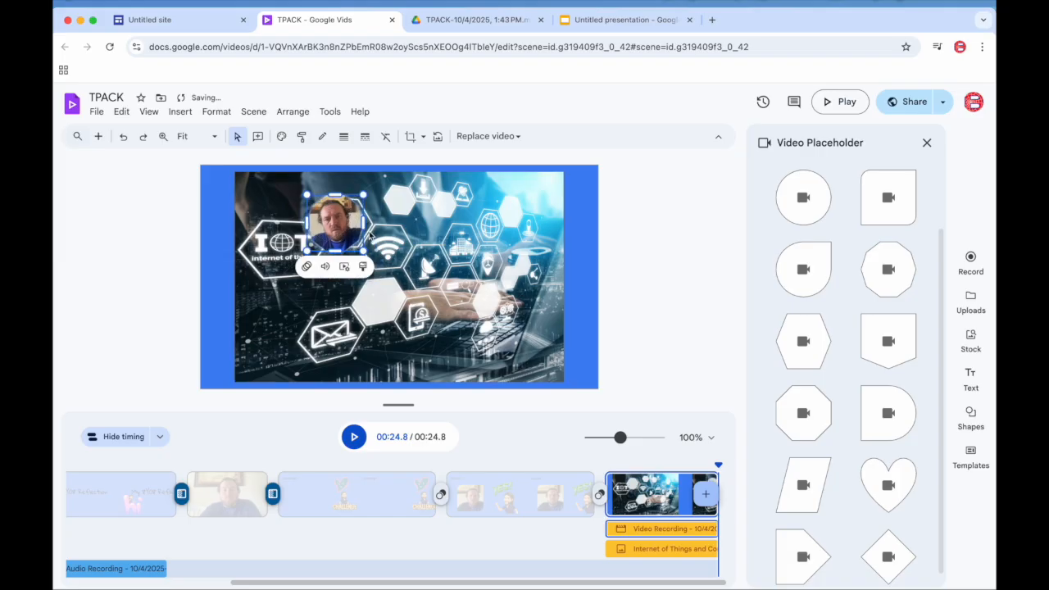
pyautogui.moveTo(369, 254); pyautogui.dragTo(370, 257)
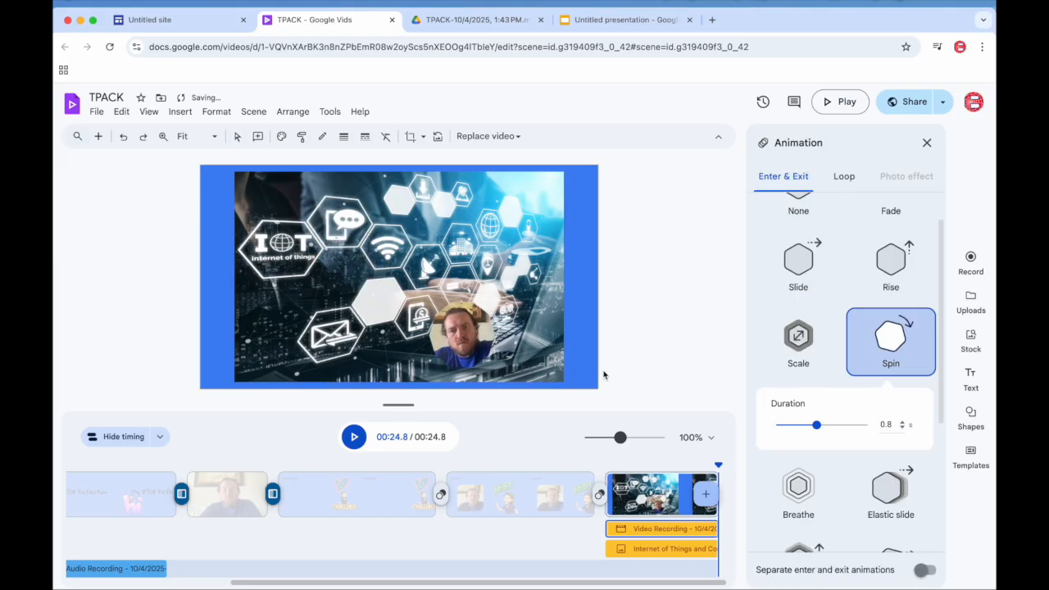
pyautogui.click(354, 436)
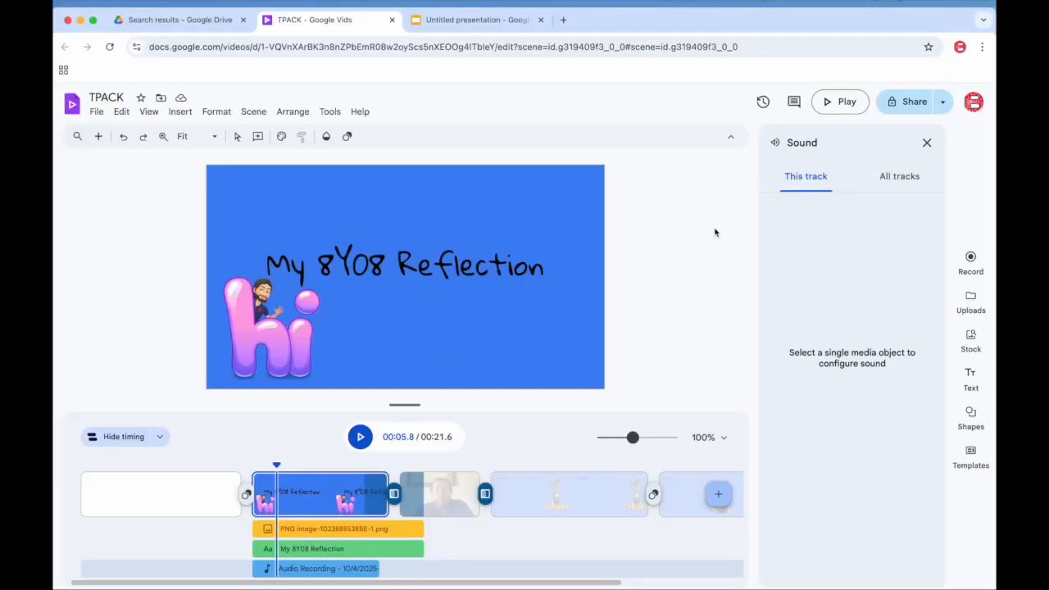
# Step: Share the TPACK video by setting its general access to Anyone with the link as Viewer, and close the sharing settings
pyautogui.click(943, 101)
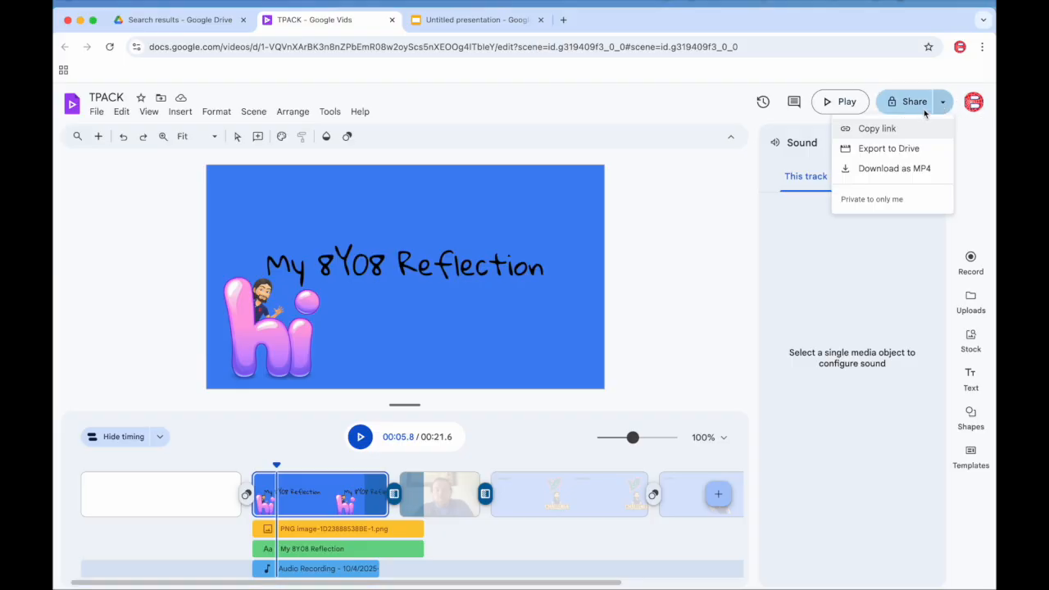
pyautogui.click(913, 105)
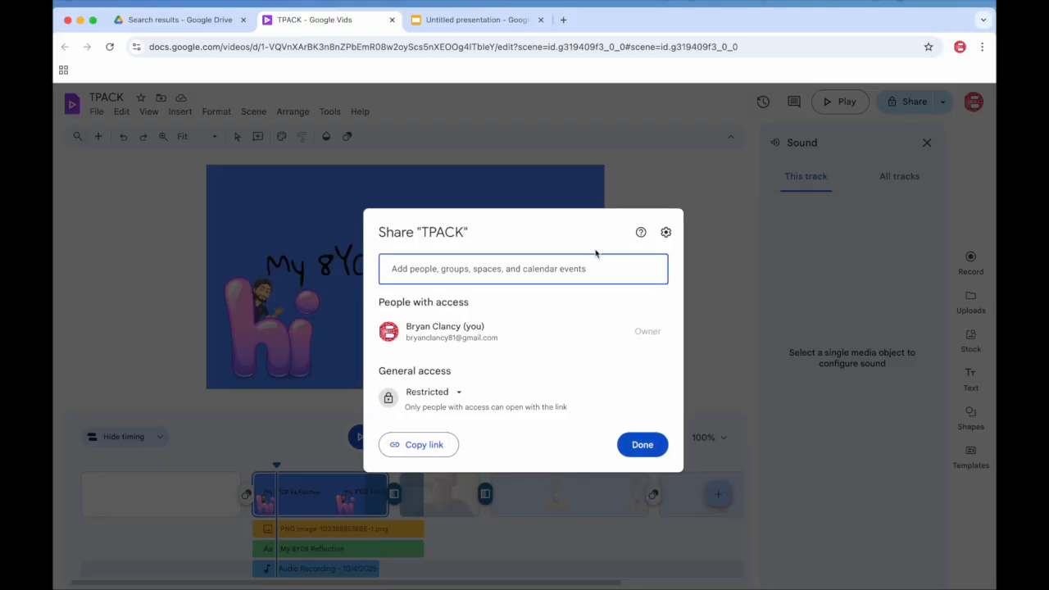
pyautogui.click(542, 309)
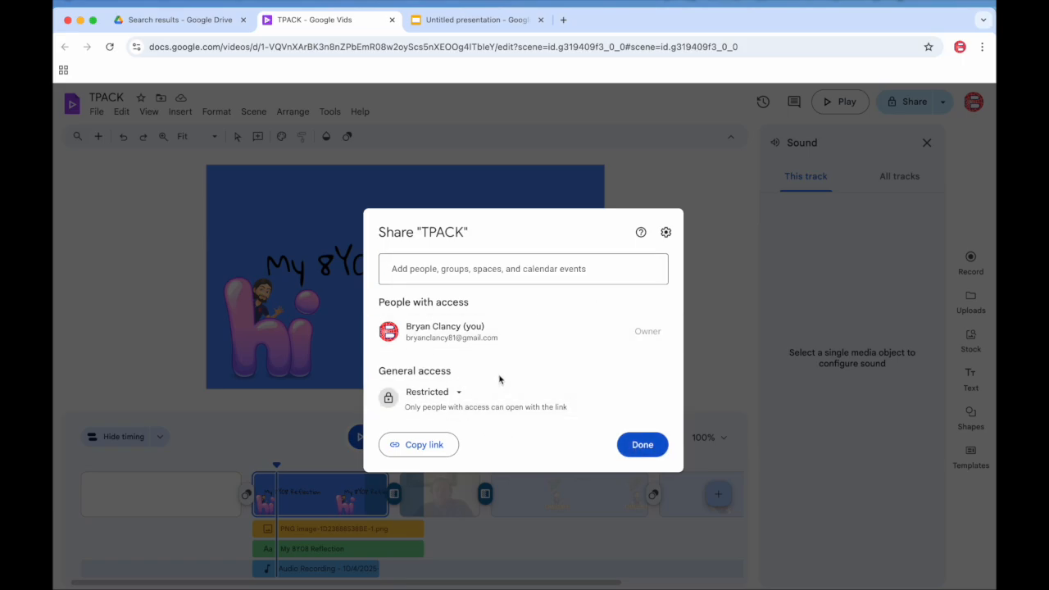
pyautogui.click(434, 392)
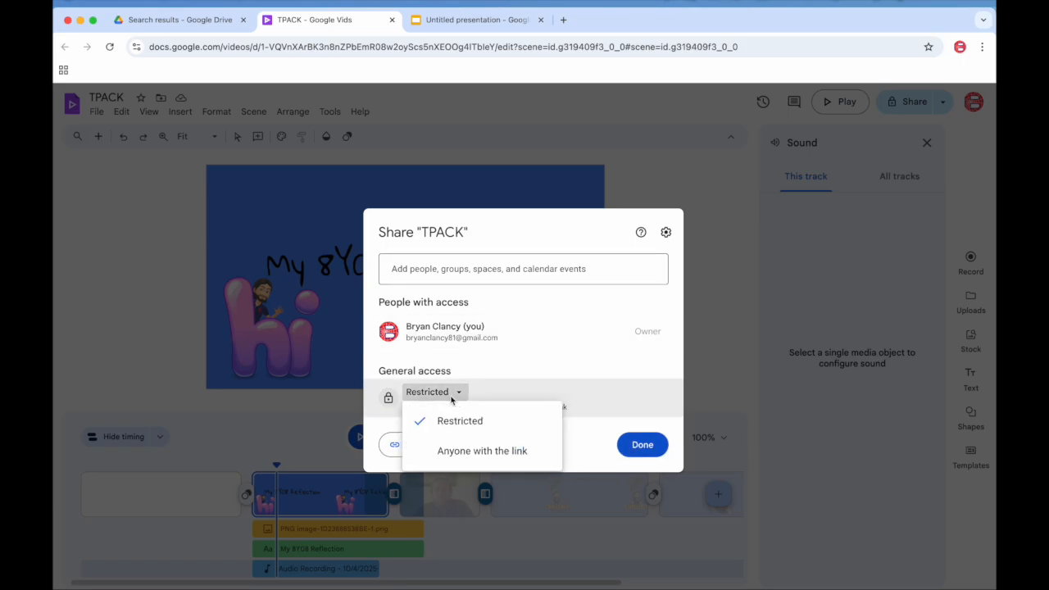
pyautogui.click(468, 451)
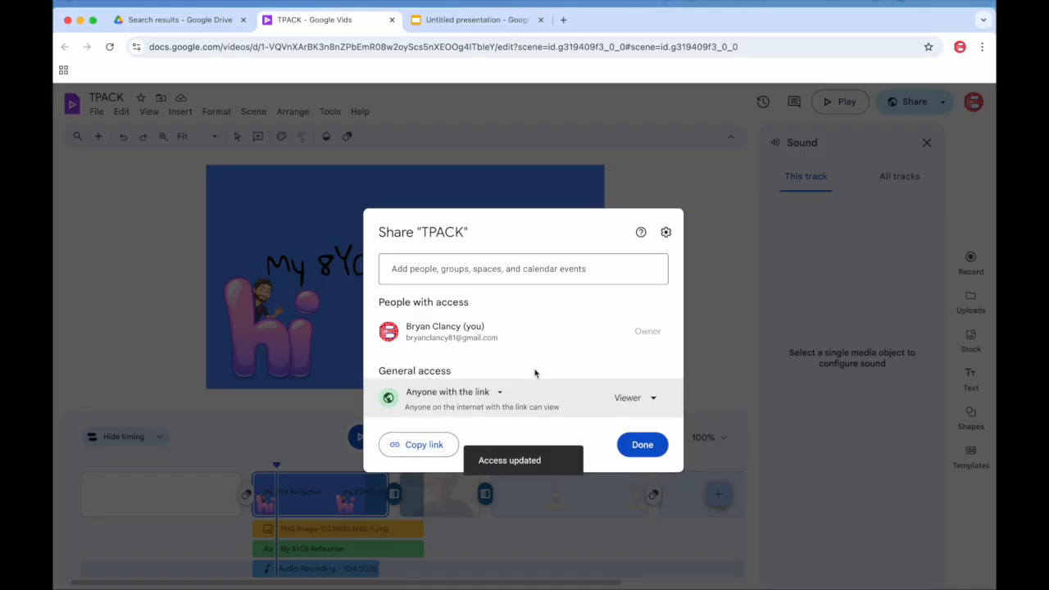
pyautogui.click(630, 446)
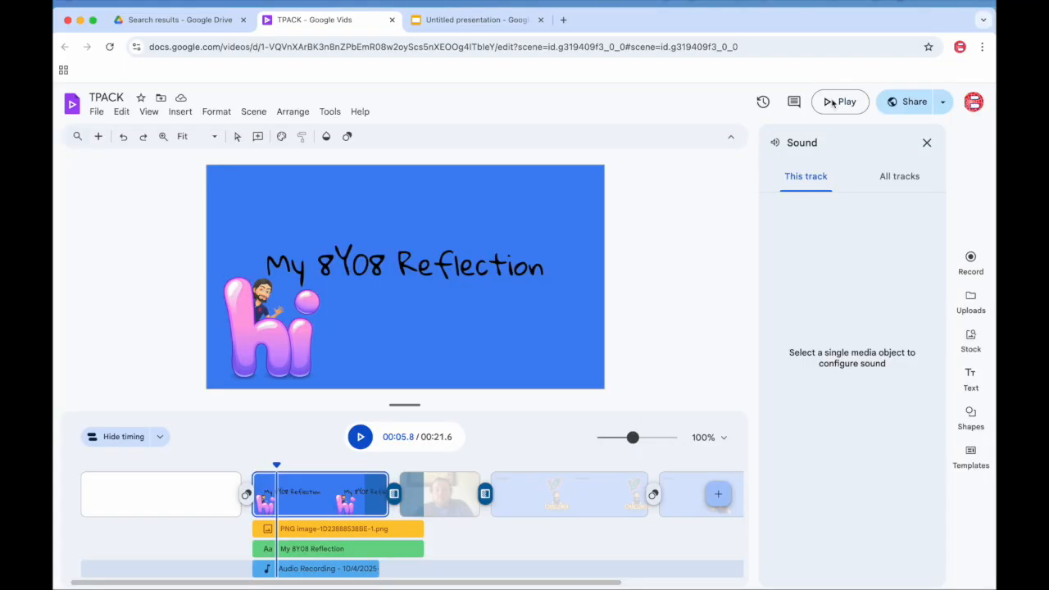
pyautogui.click(897, 101)
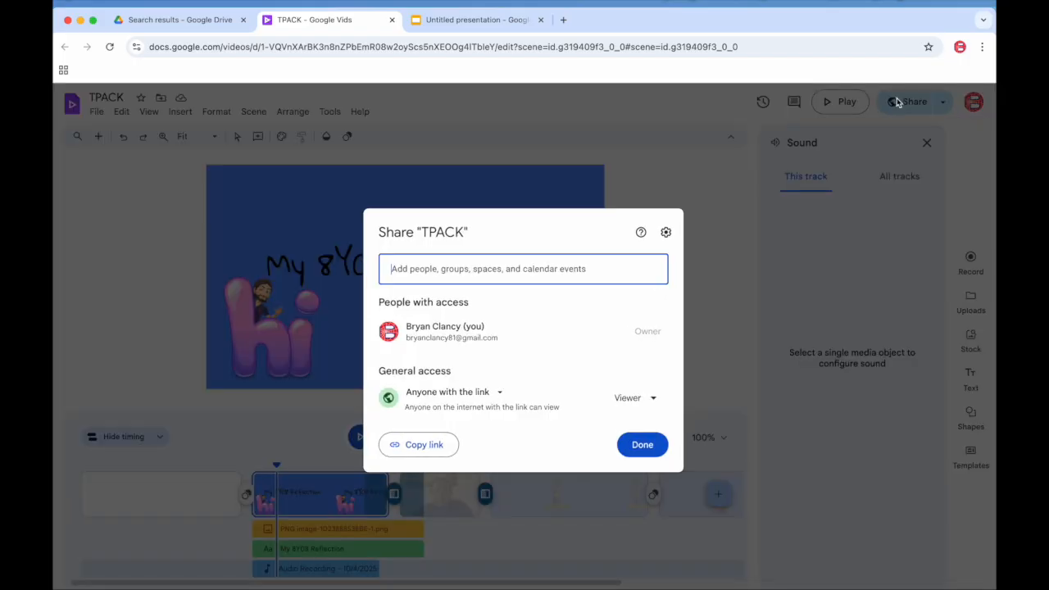
pyautogui.click(649, 444)
# Step: Export the TPACK video to Drive and open the exported file
pyautogui.click(942, 103)
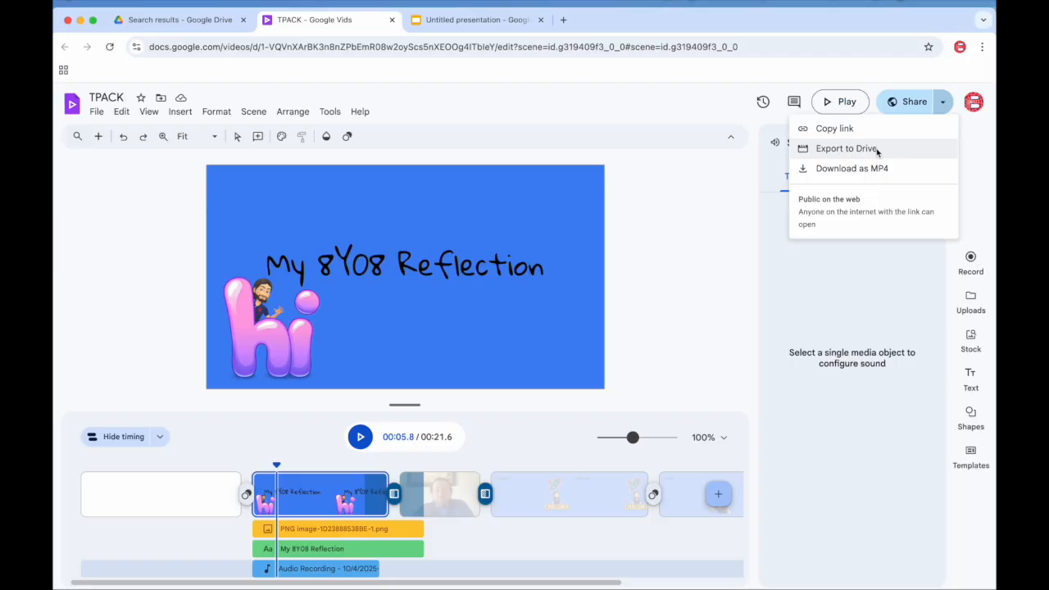
pyautogui.click(845, 148)
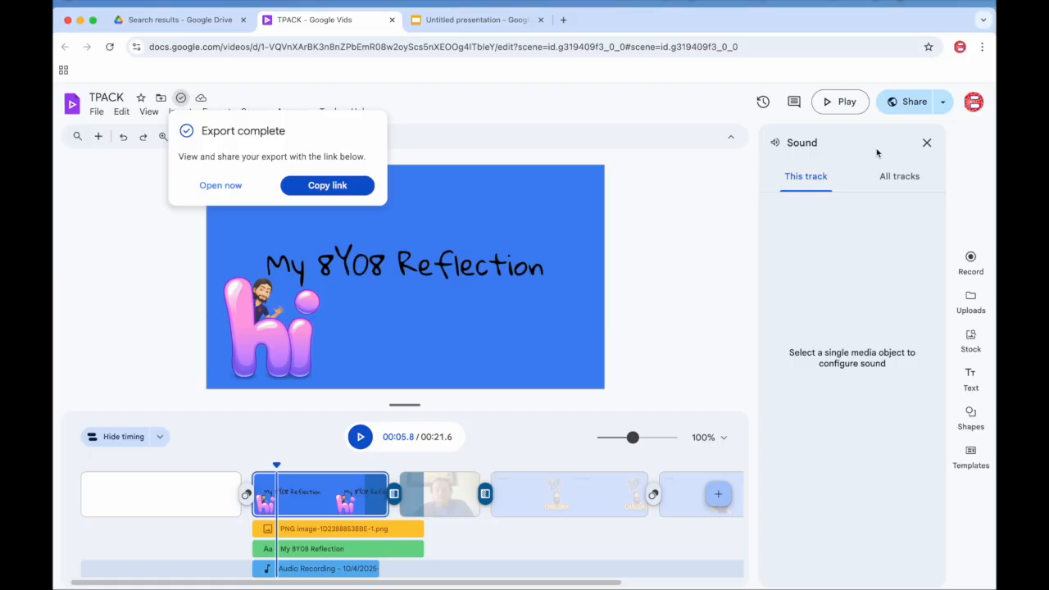
pyautogui.click(217, 186)
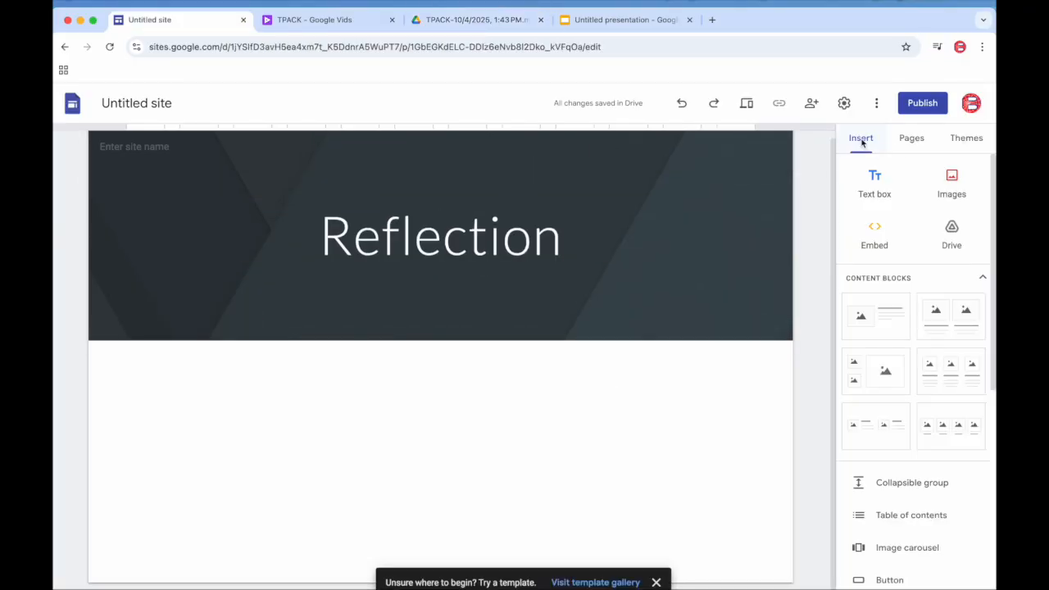
# Step: In Google Sites, insert the exported TPACK MP4 from recent Drive files into the Reflection page and share it with anyone with the link as Viewer
pyautogui.scroll(-3, 901, 487)
pyautogui.scroll(-2, 909, 497)
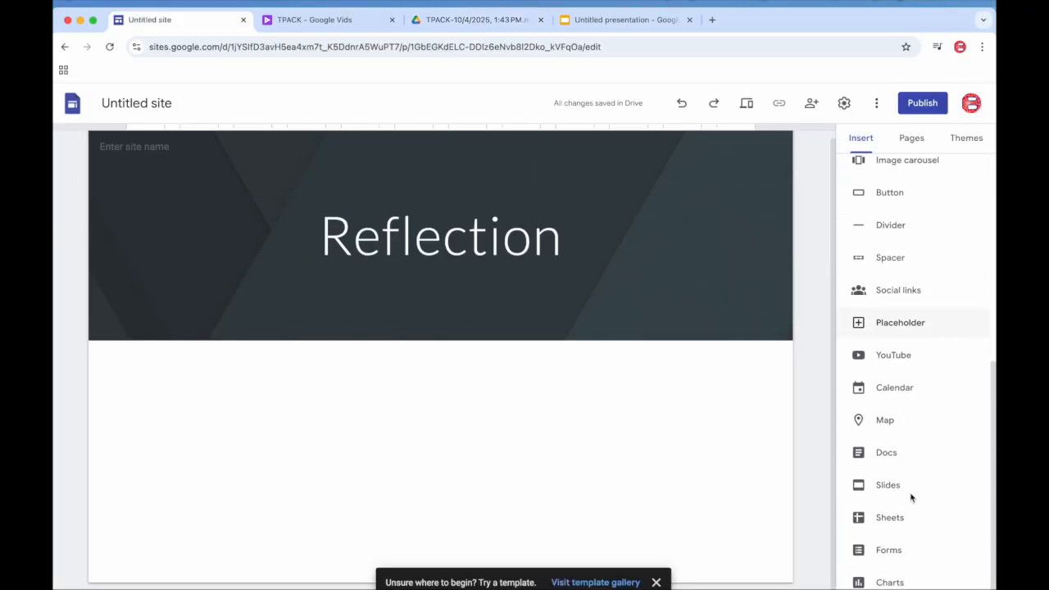
pyautogui.scroll(5, 908, 491)
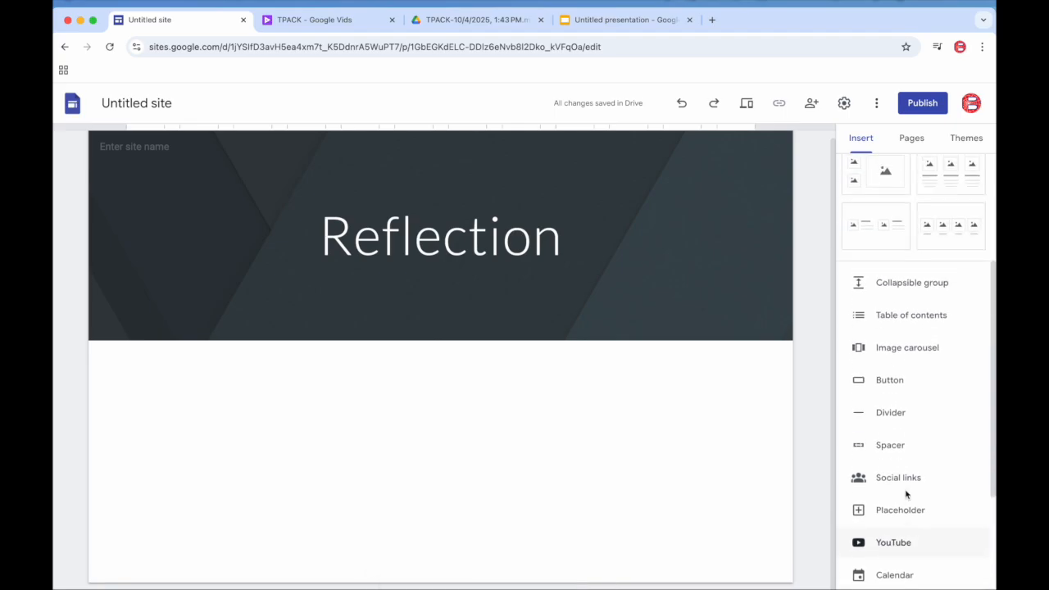
pyautogui.click(951, 231)
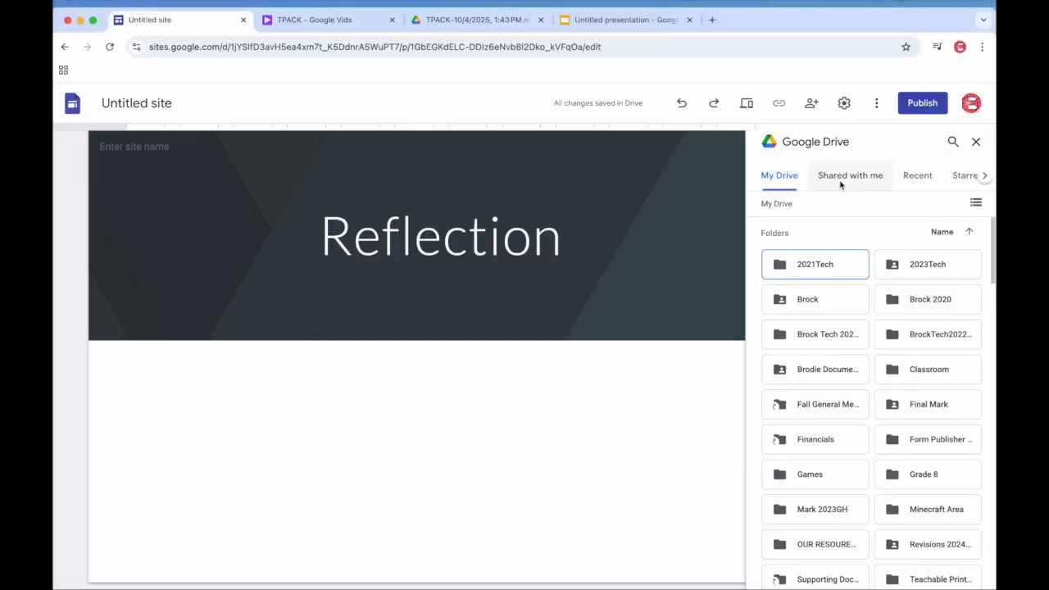
pyautogui.click(907, 178)
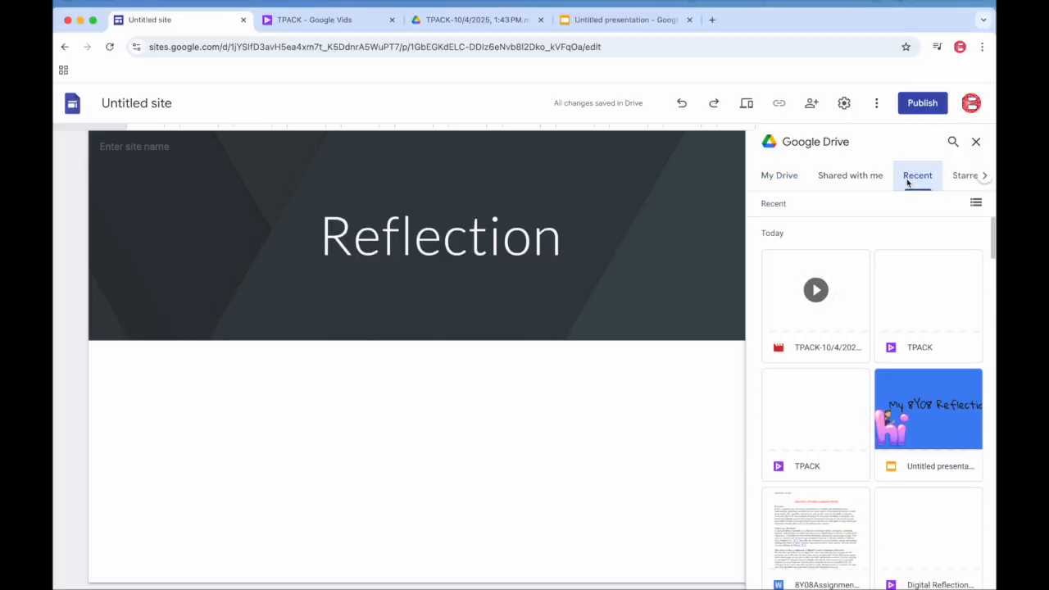
pyautogui.click(843, 266)
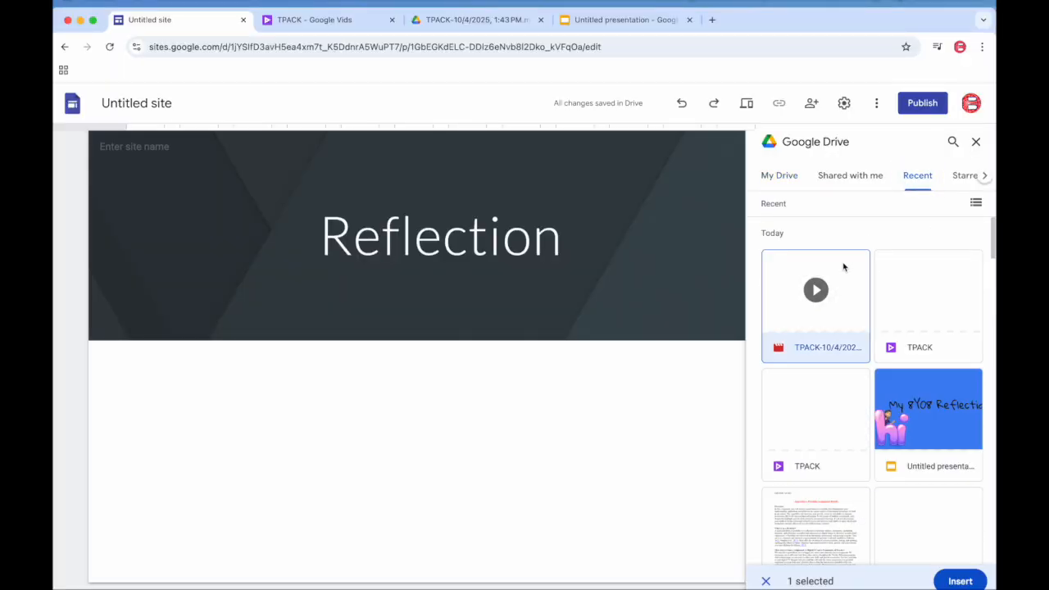
pyautogui.click(957, 580)
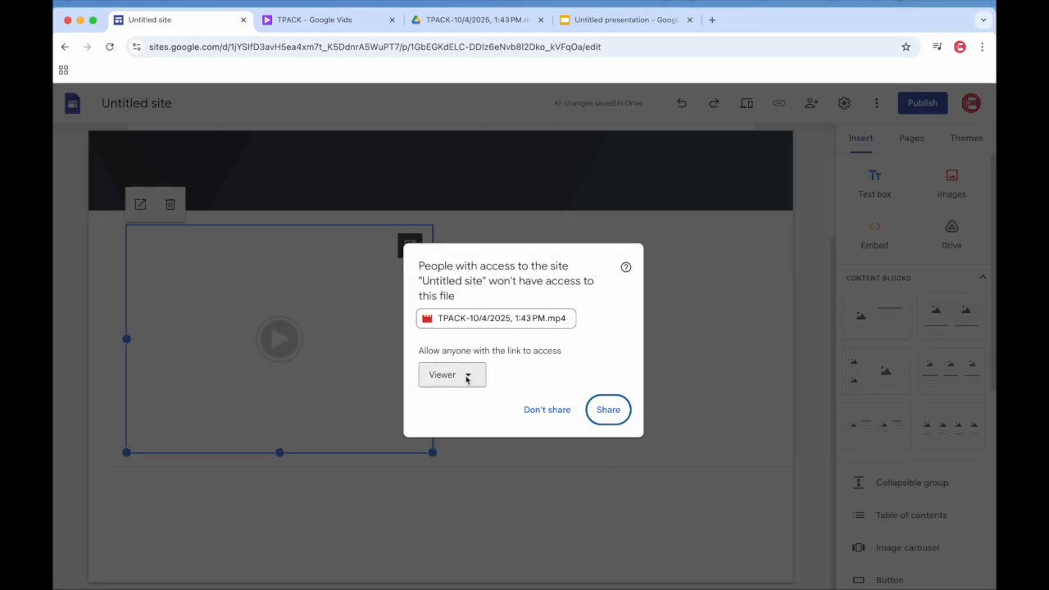
pyautogui.click(607, 410)
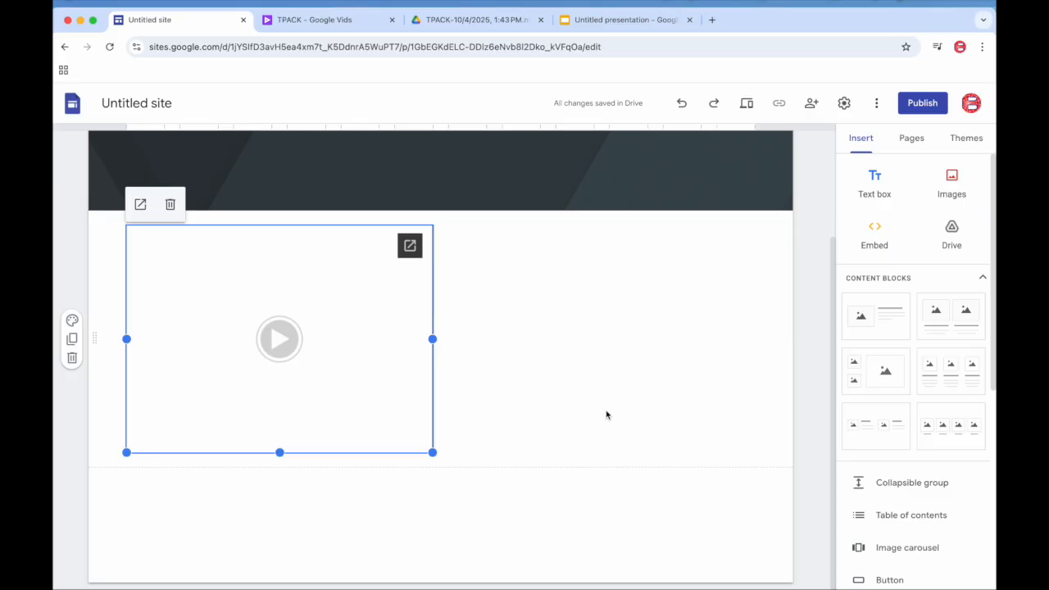
# Step: Preview the Reflection site page and test playing and pausing the embedded TPACK video
pyautogui.click(746, 107)
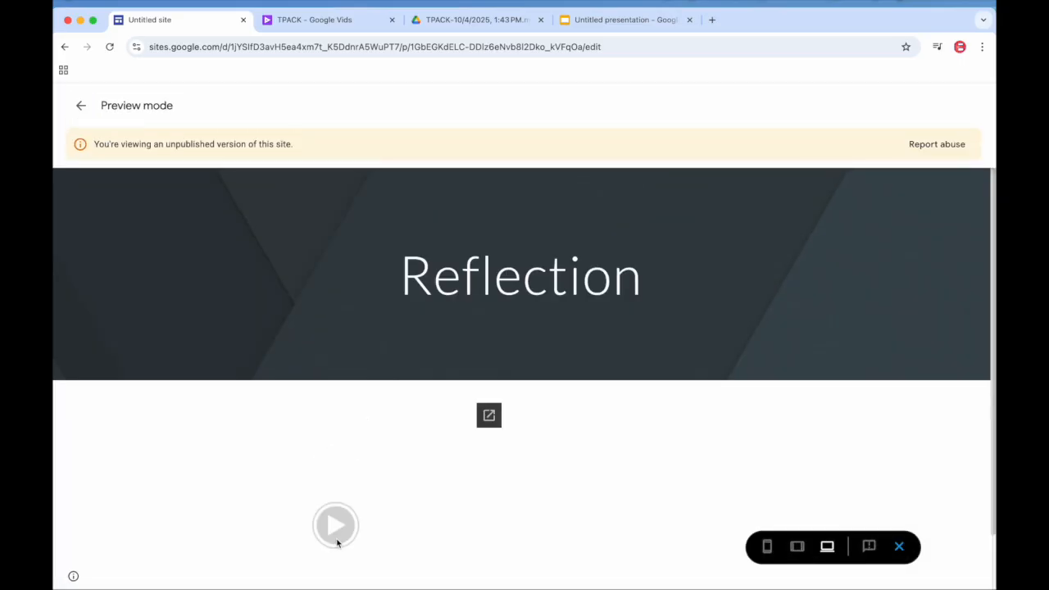
pyautogui.click(335, 538)
pyautogui.scroll(-1, 374, 484)
pyautogui.click(335, 460)
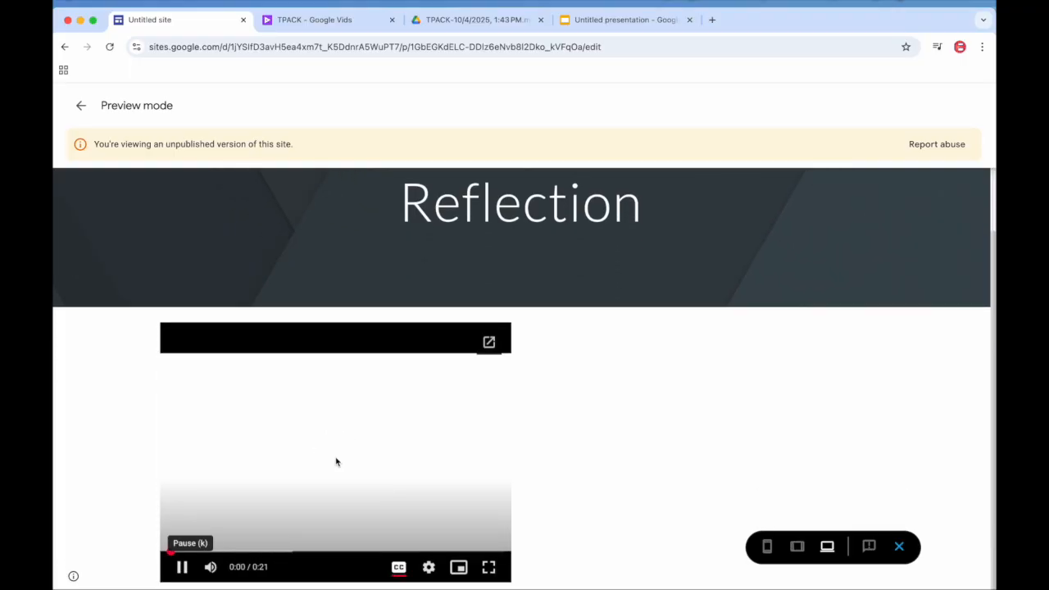
pyautogui.click(402, 457)
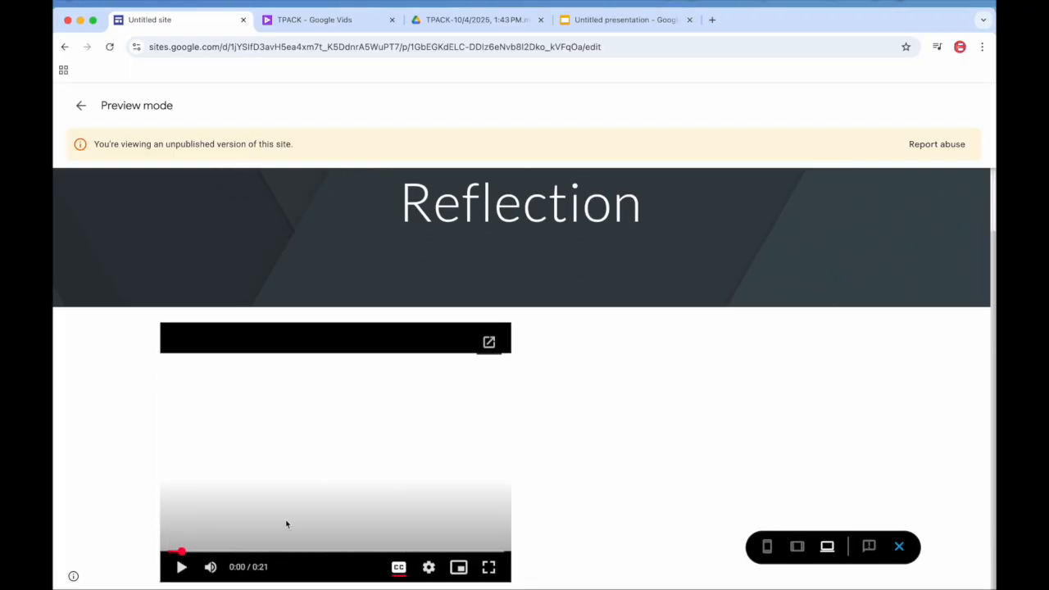
pyautogui.click(181, 567)
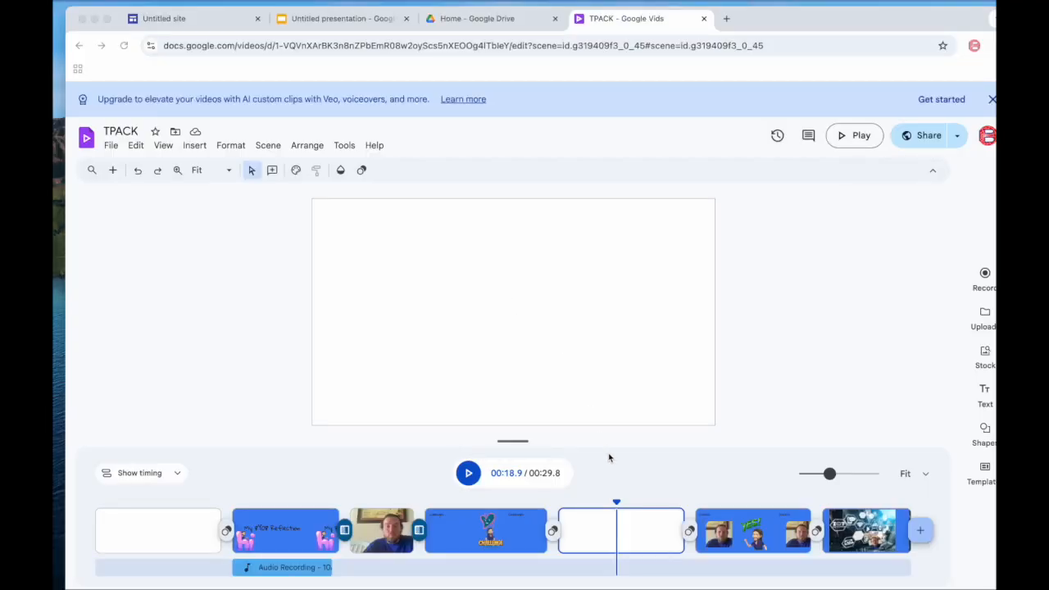
# Step: Record a camera clip of about 34 seconds for the blank fifth scene and insert it into the video
pyautogui.click(597, 521)
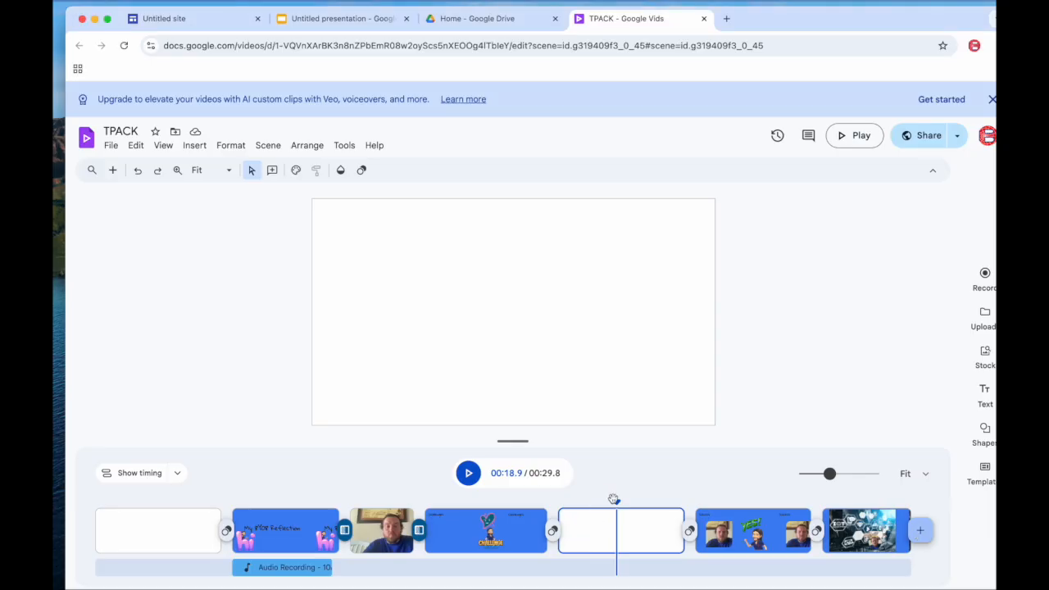
pyautogui.click(616, 499)
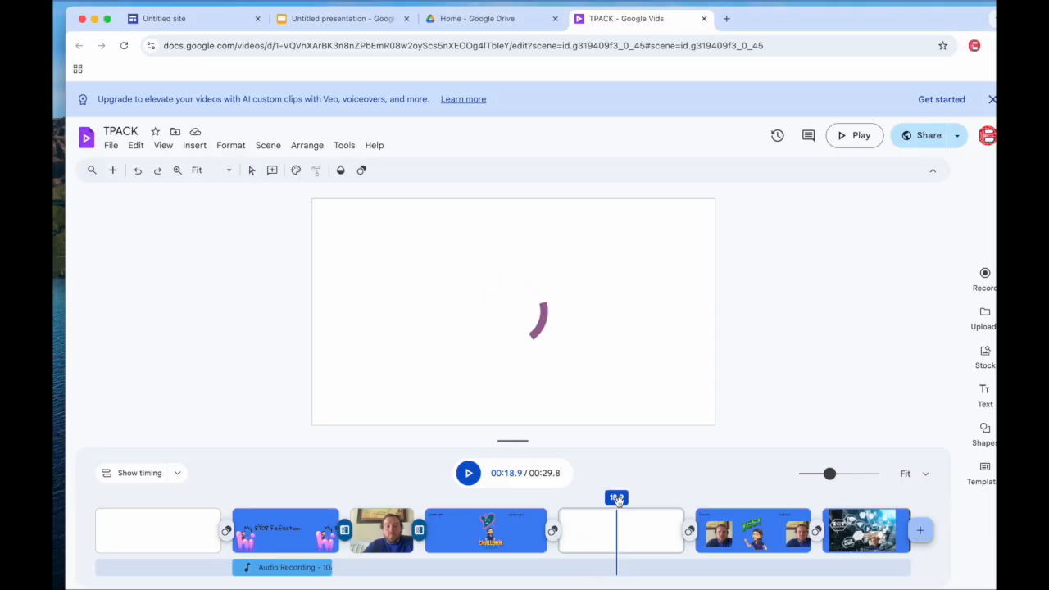
pyautogui.moveTo(615, 499); pyautogui.dragTo(572, 502)
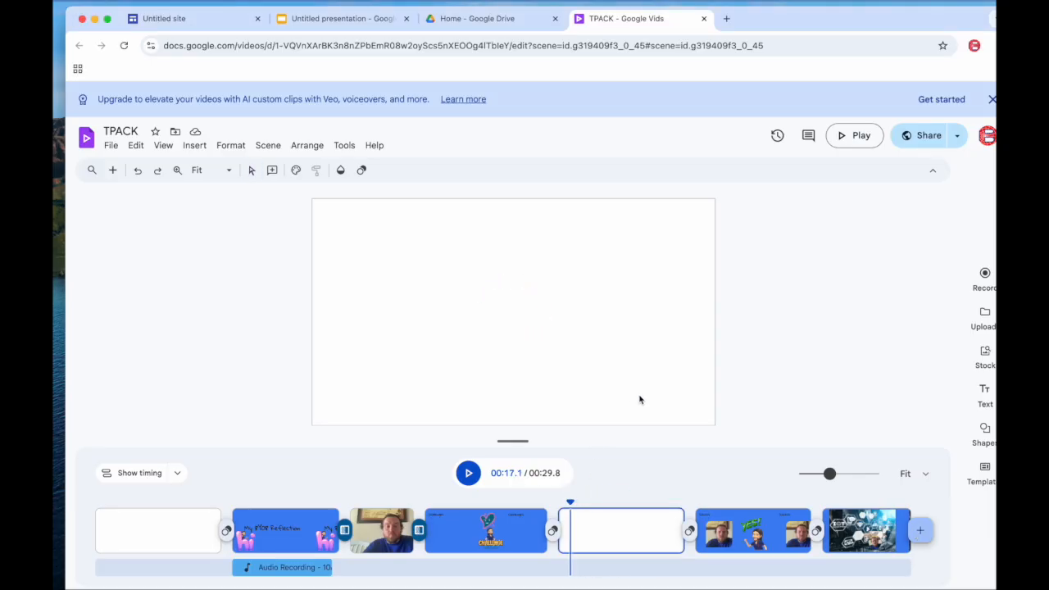
pyautogui.click(653, 531)
pyautogui.click(983, 277)
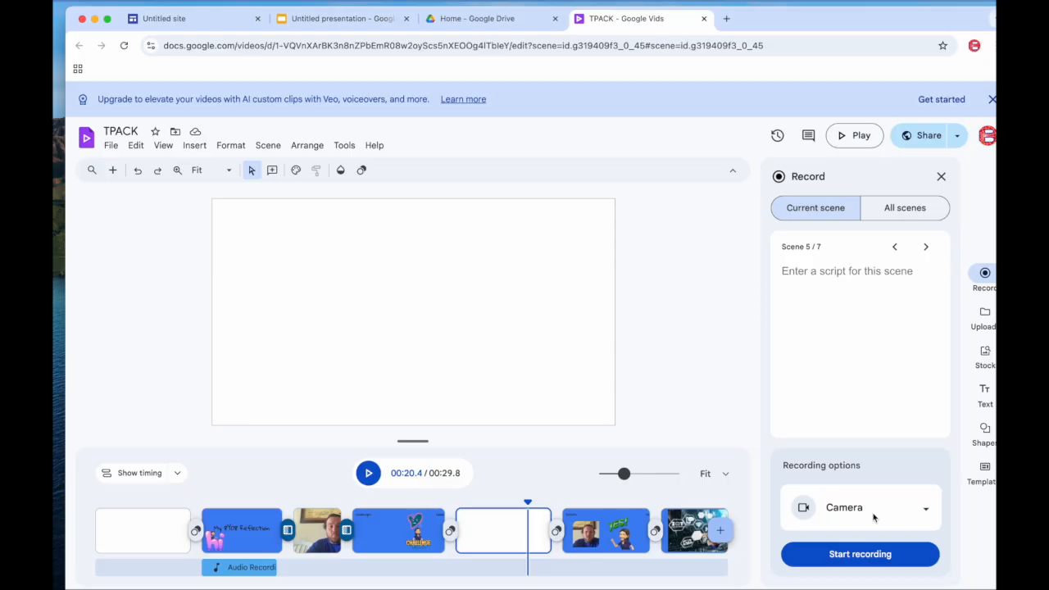
pyautogui.click(873, 554)
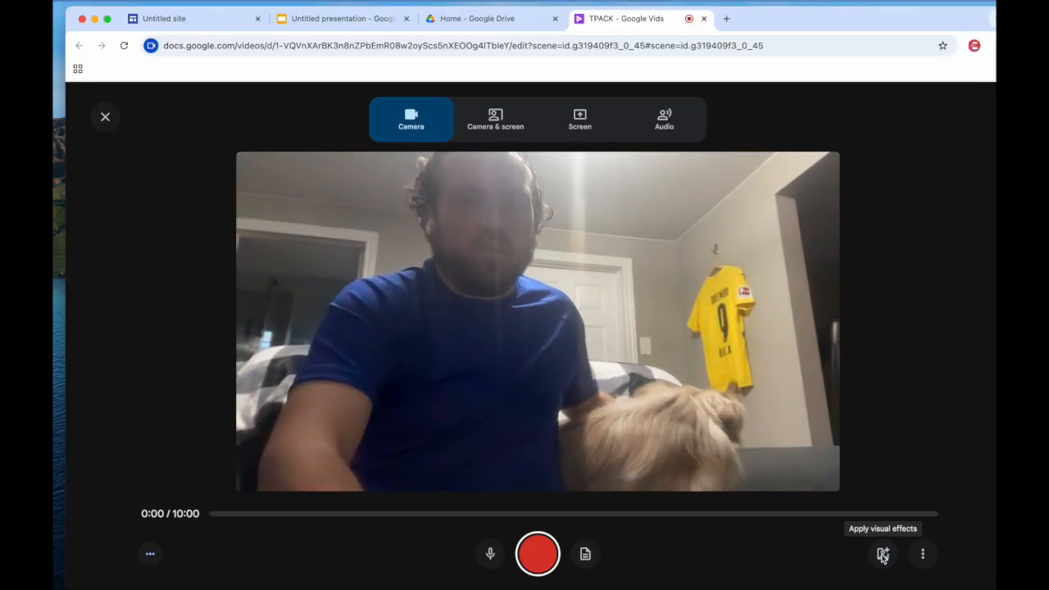
pyautogui.click(534, 556)
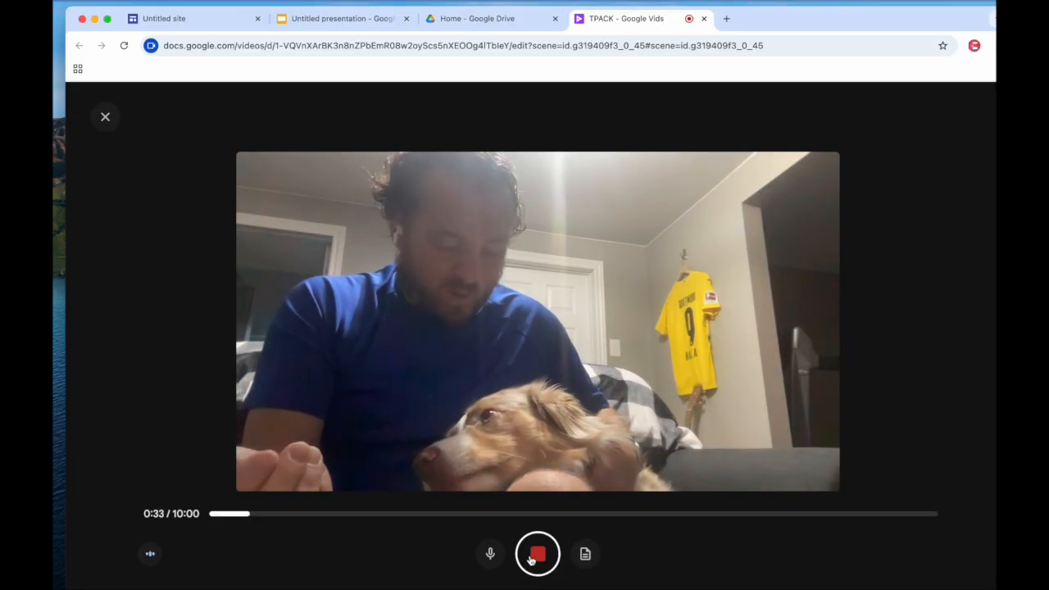
pyautogui.click(537, 554)
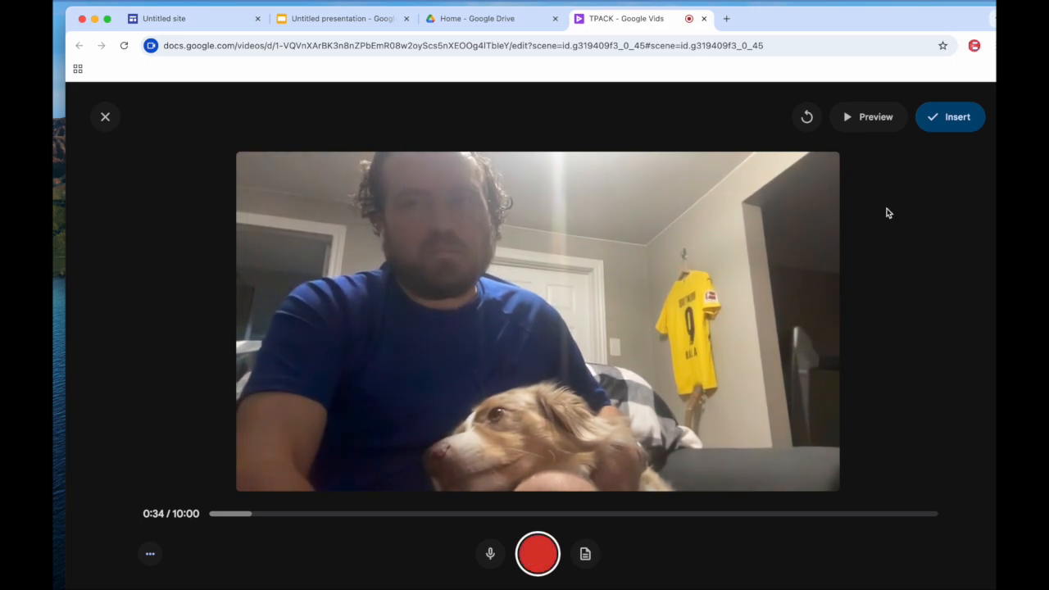
pyautogui.click(931, 119)
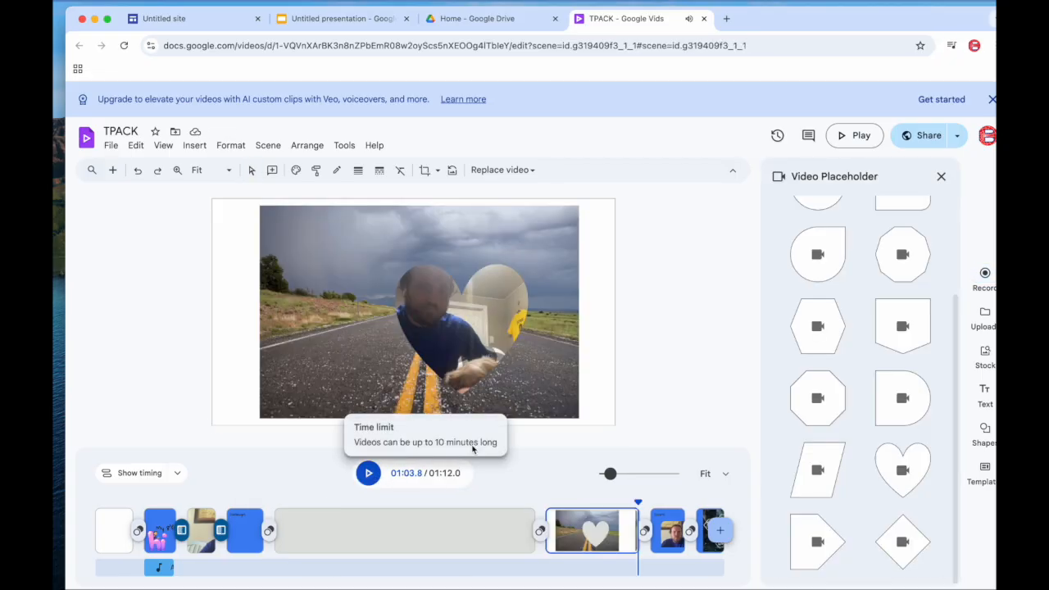
# Step: Split the road scene with the heart-shaped video at 59.8 s and delete the part after the split
pyautogui.moveTo(639, 501); pyautogui.dragTo(609, 499)
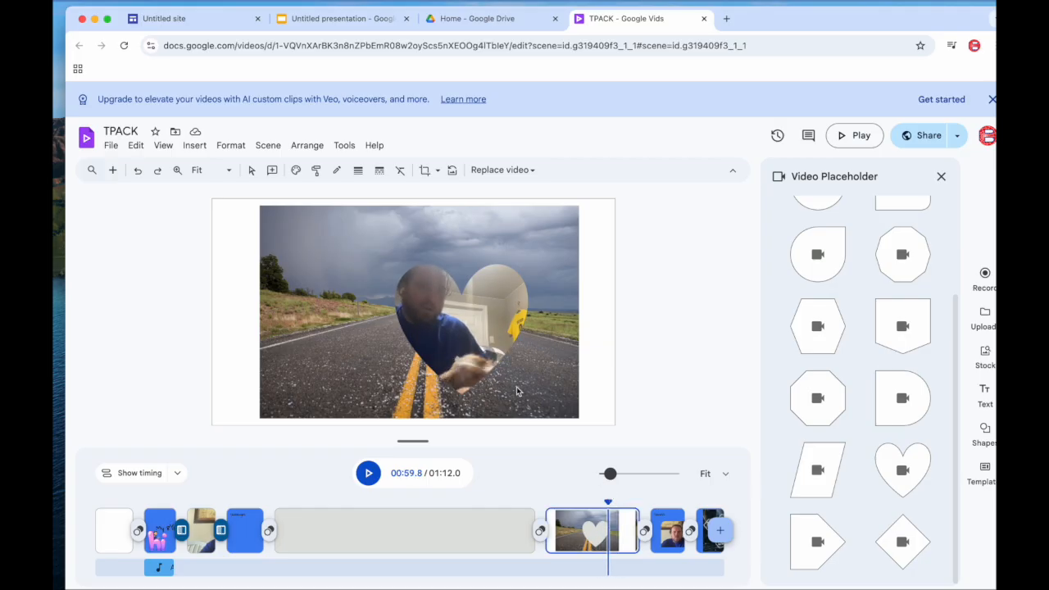
pyautogui.click(194, 145)
pyautogui.moveTo(161, 148)
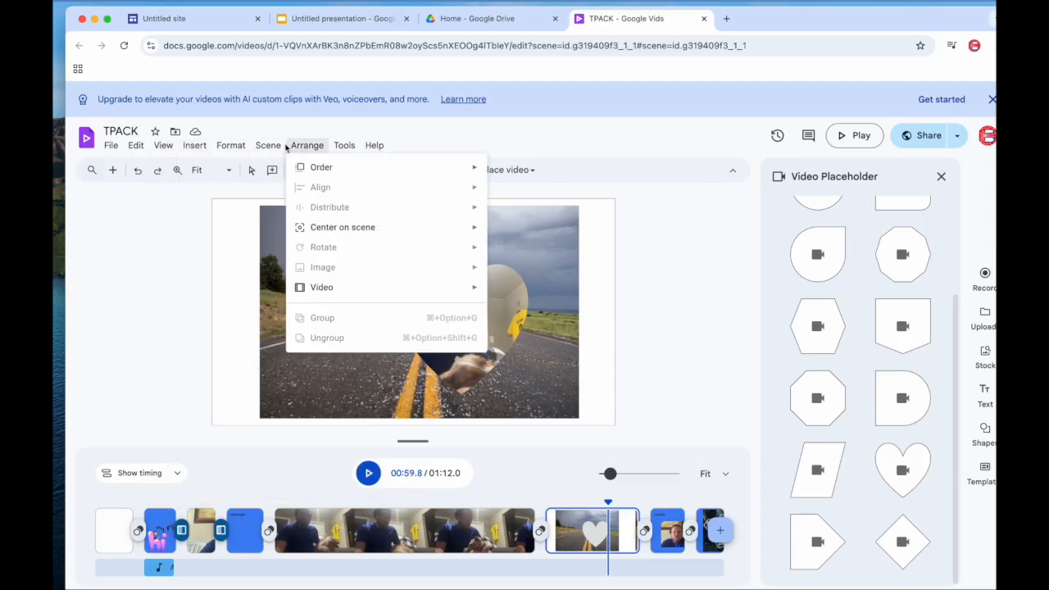
pyautogui.moveTo(280, 148)
pyautogui.click(330, 278)
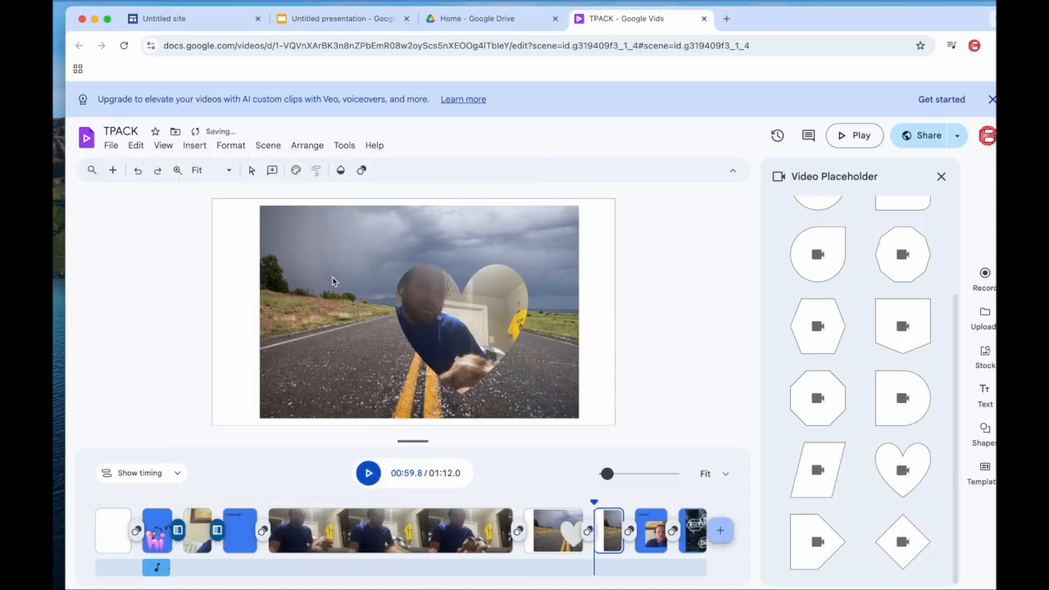
pyautogui.click(609, 531)
pyautogui.press('Delete')
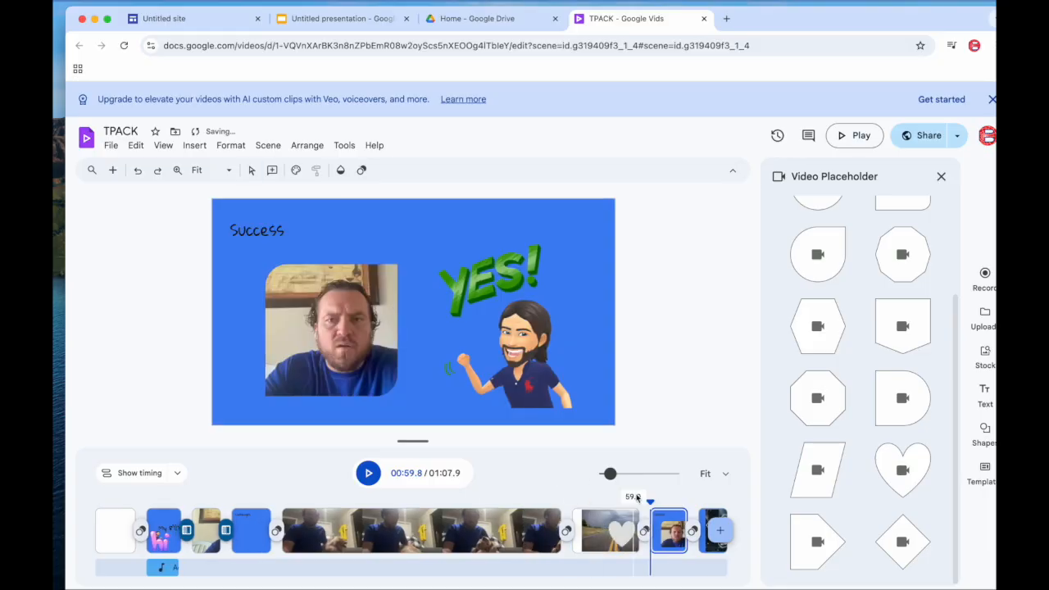
# Step: Play through the newly recorded camera scene, split it at 30.8 s and delete the part before the split
pyautogui.click(589, 511)
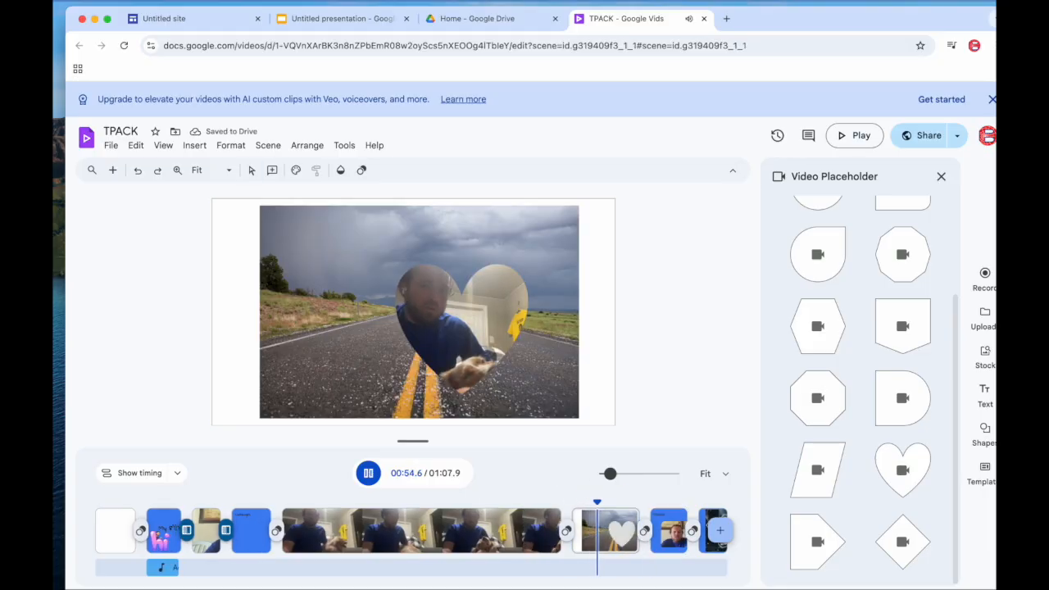
pyautogui.press('space')
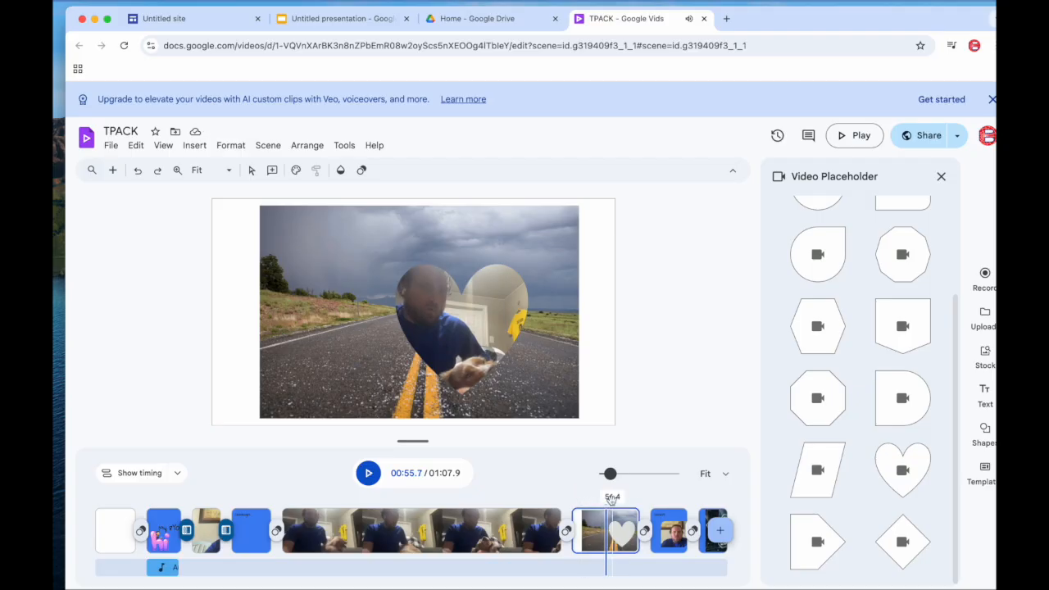
pyautogui.moveTo(604, 503); pyautogui.dragTo(391, 503)
pyautogui.press('space')
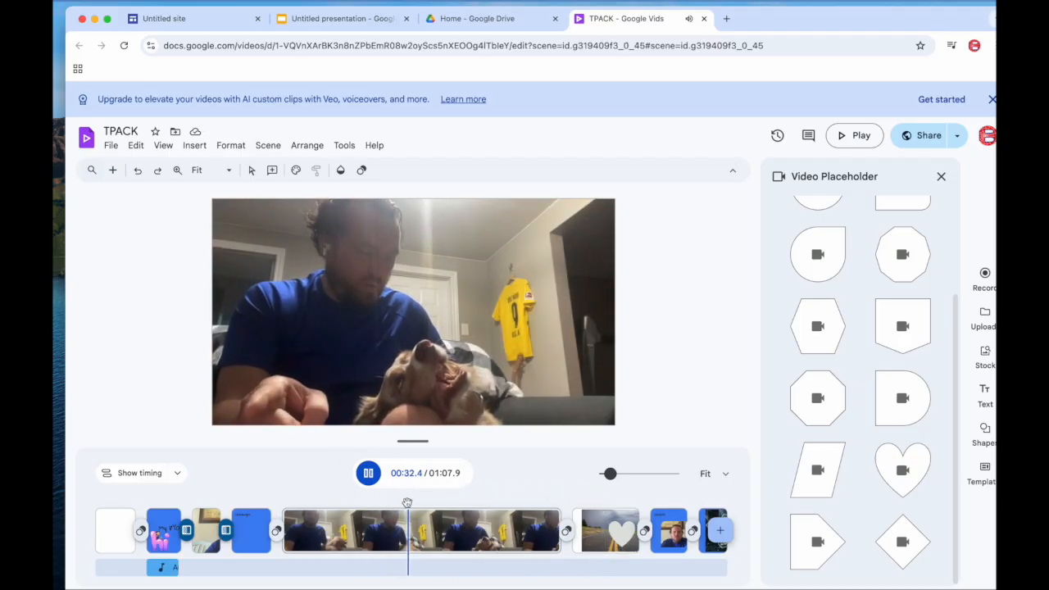
pyautogui.moveTo(408, 502); pyautogui.dragTo(300, 515)
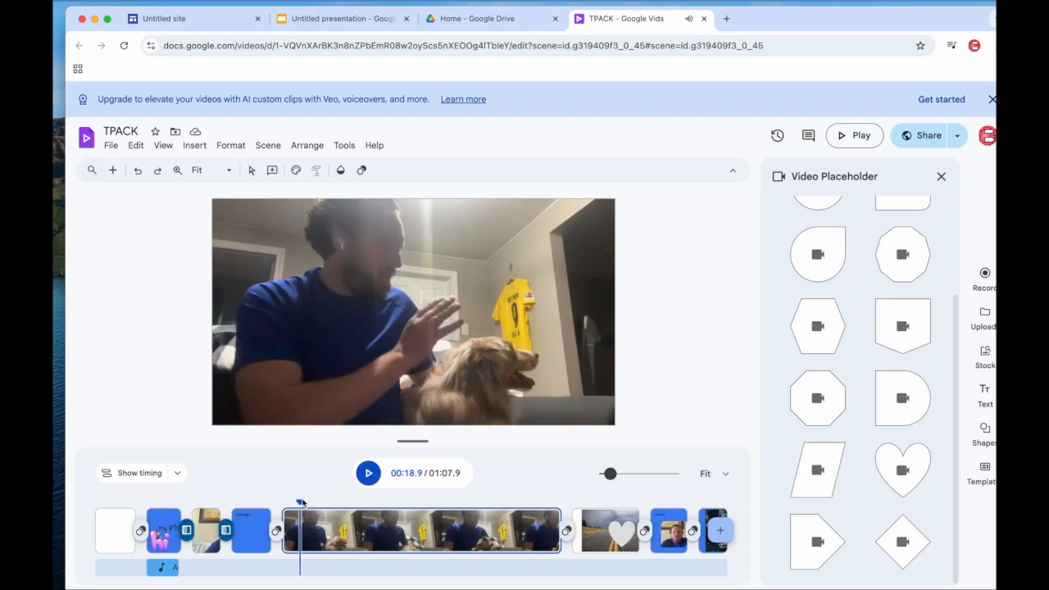
pyautogui.moveTo(300, 507); pyautogui.dragTo(320, 502)
pyautogui.press('space')
pyautogui.click(394, 504)
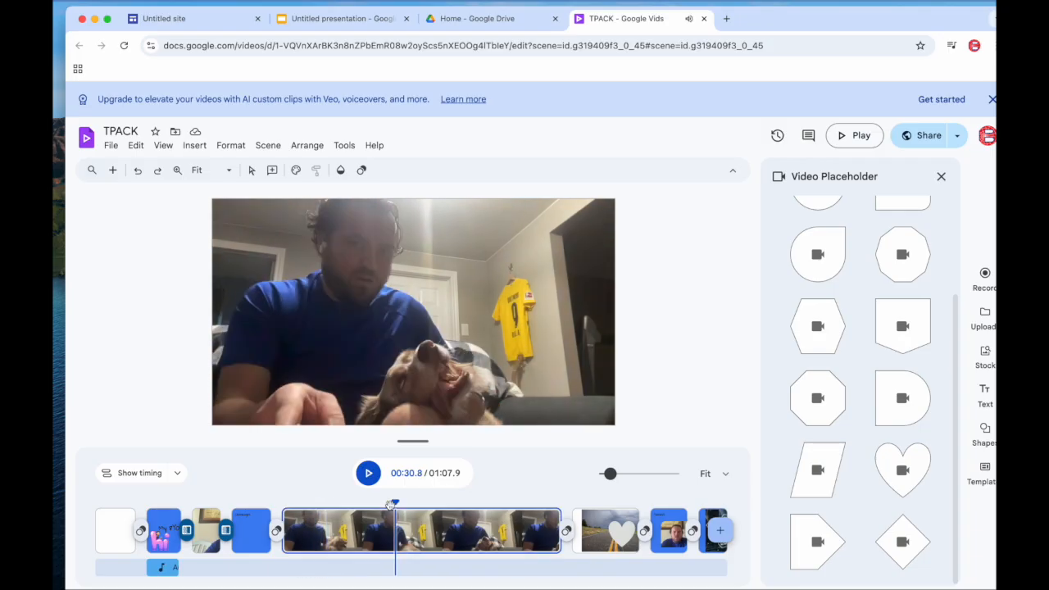
pyautogui.click(268, 145)
pyautogui.click(294, 279)
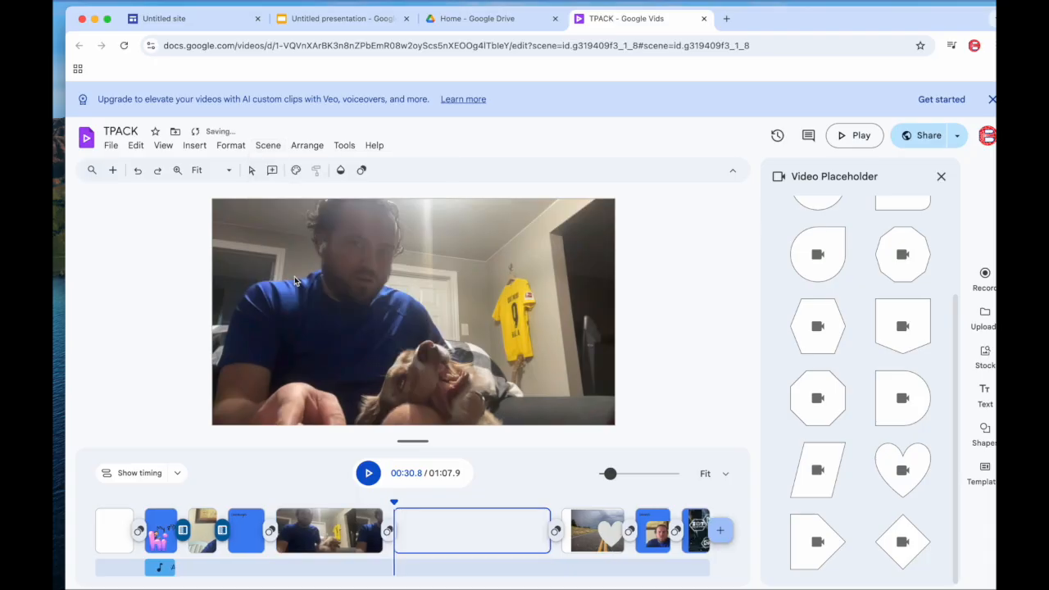
pyautogui.click(300, 532)
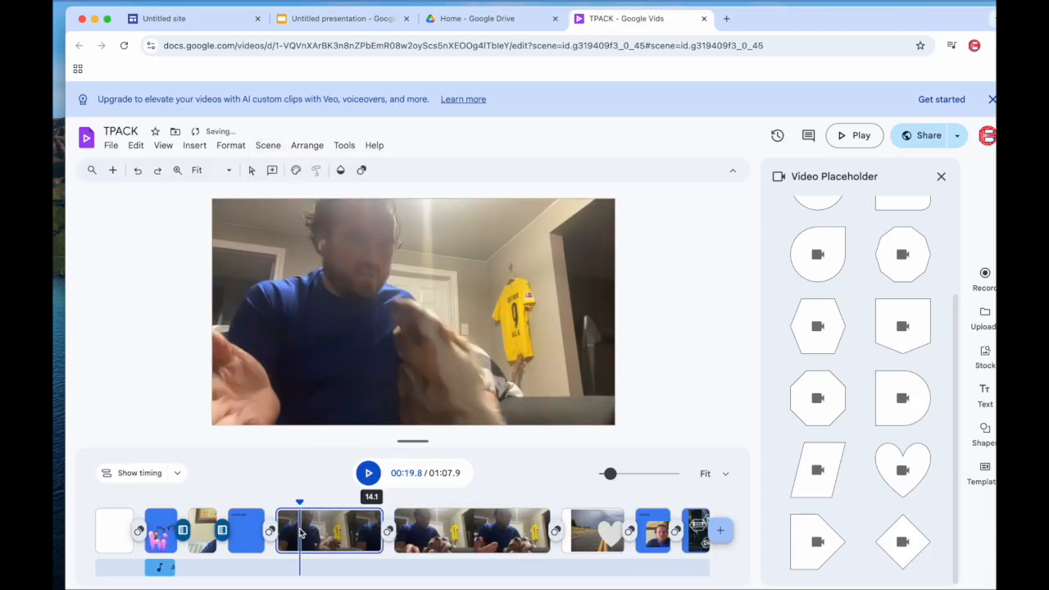
pyautogui.press('Delete')
# Step: Split the remaining camera scene at 23.2 s and delete the part after the split
pyautogui.click(376, 532)
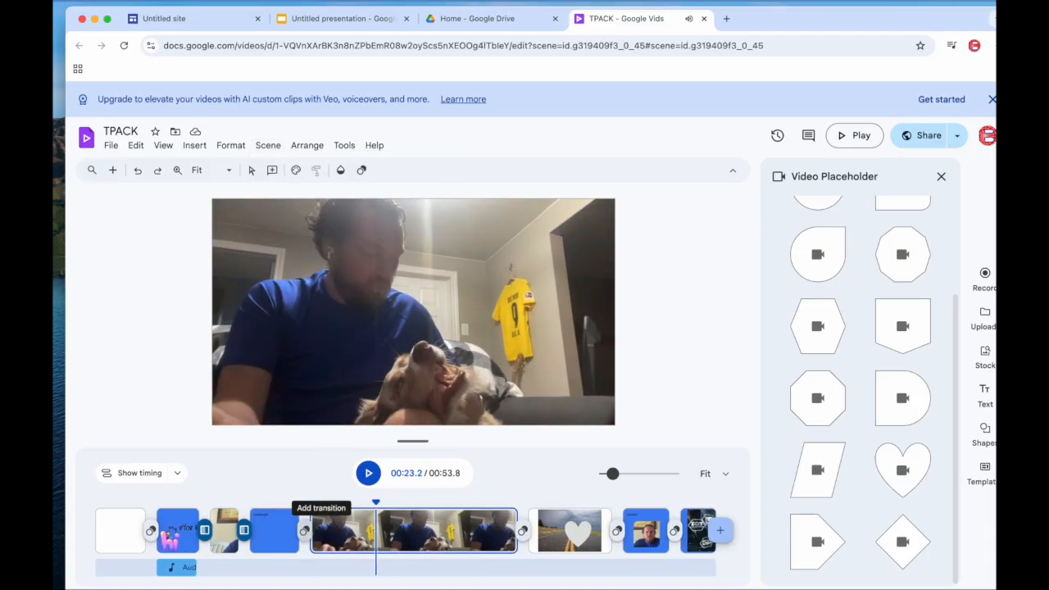
pyautogui.click(265, 146)
pyautogui.click(309, 278)
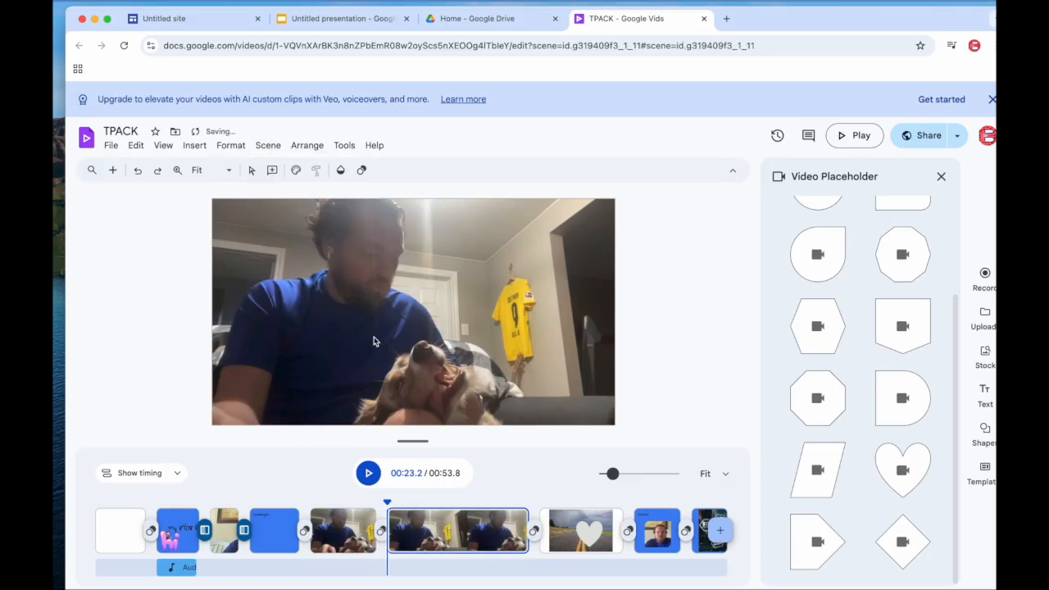
pyautogui.click(425, 527)
pyautogui.press('Delete')
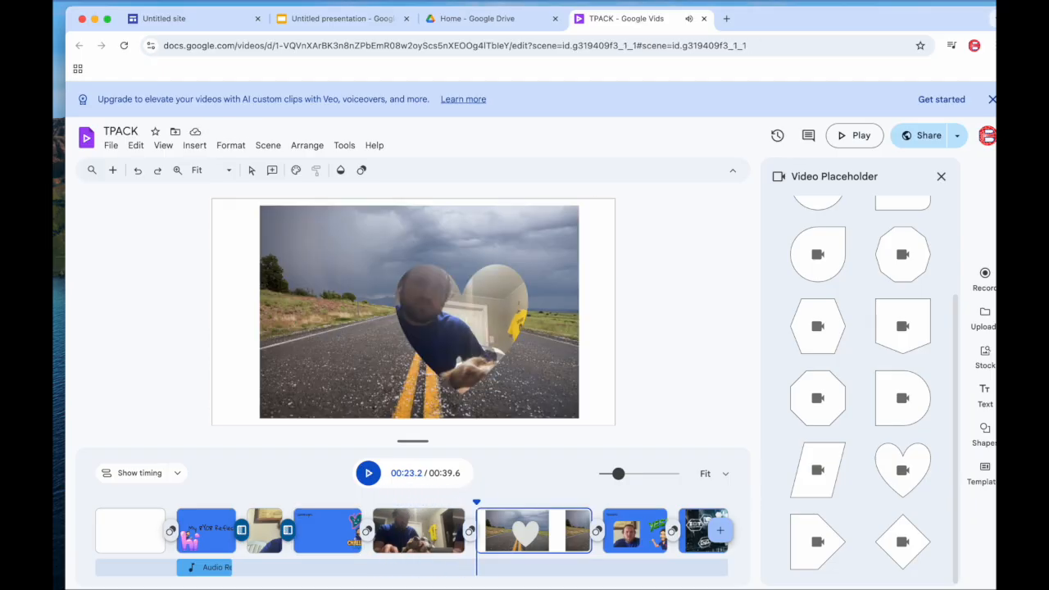
# Step: Add a 1.5 s Fade transition between the trimmed camera scene and the heart road scene, and scrub back to check it
pyautogui.click(451, 536)
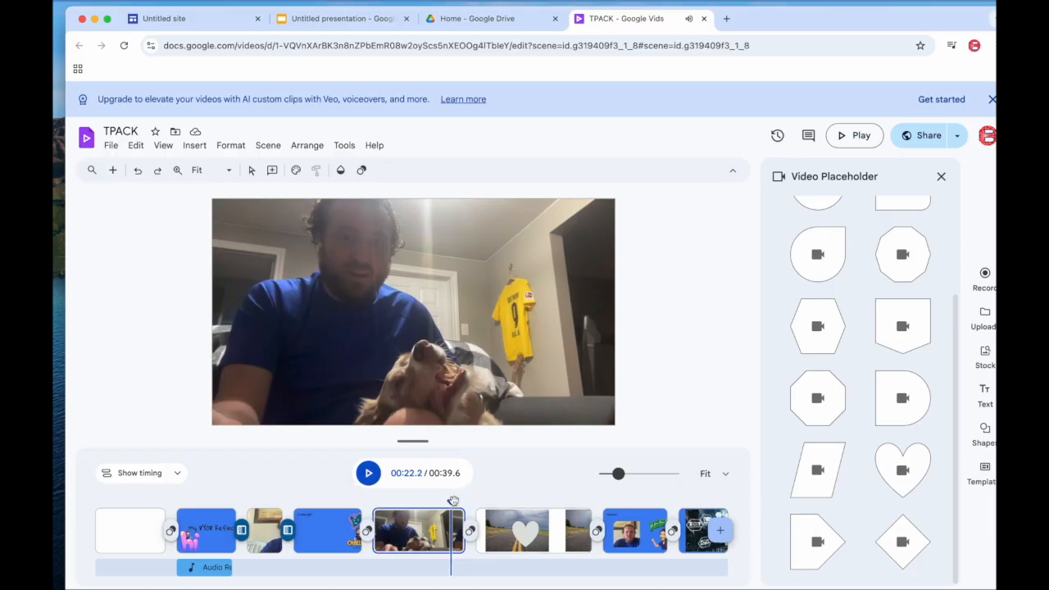
pyautogui.click(469, 533)
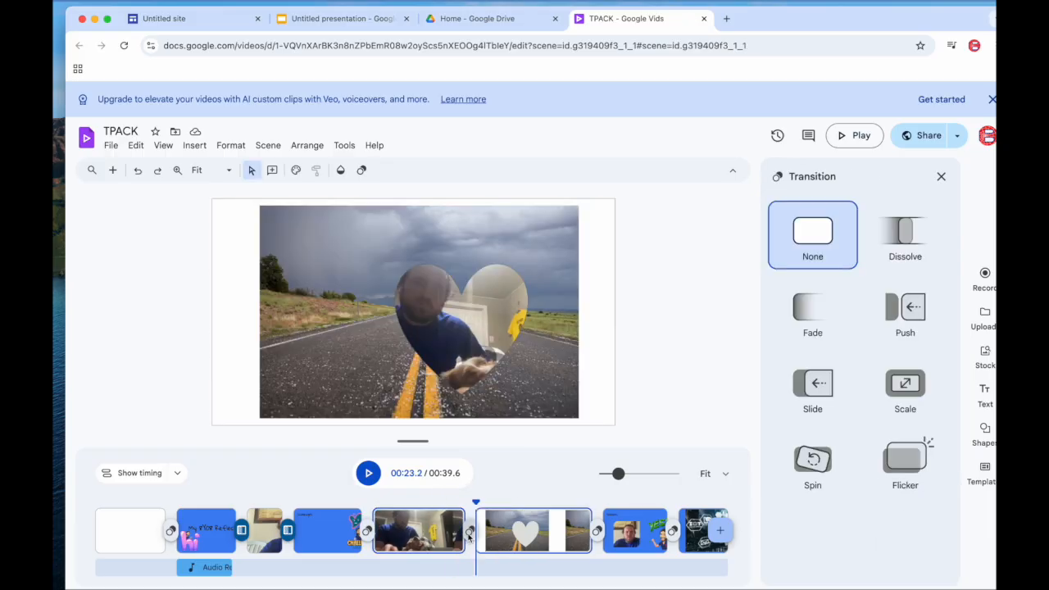
pyautogui.click(817, 312)
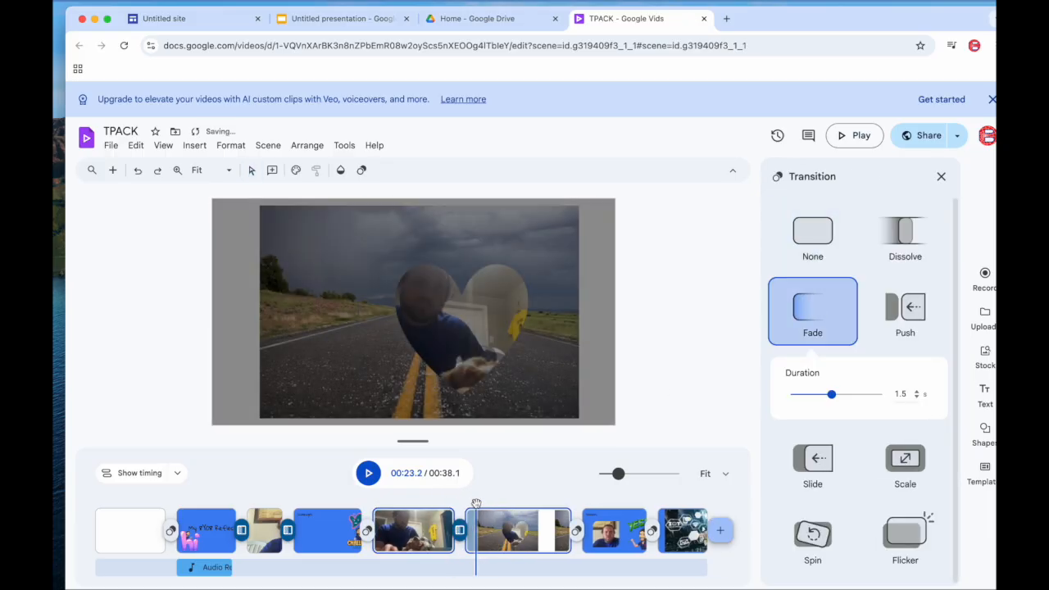
pyautogui.moveTo(476, 502); pyautogui.dragTo(446, 502)
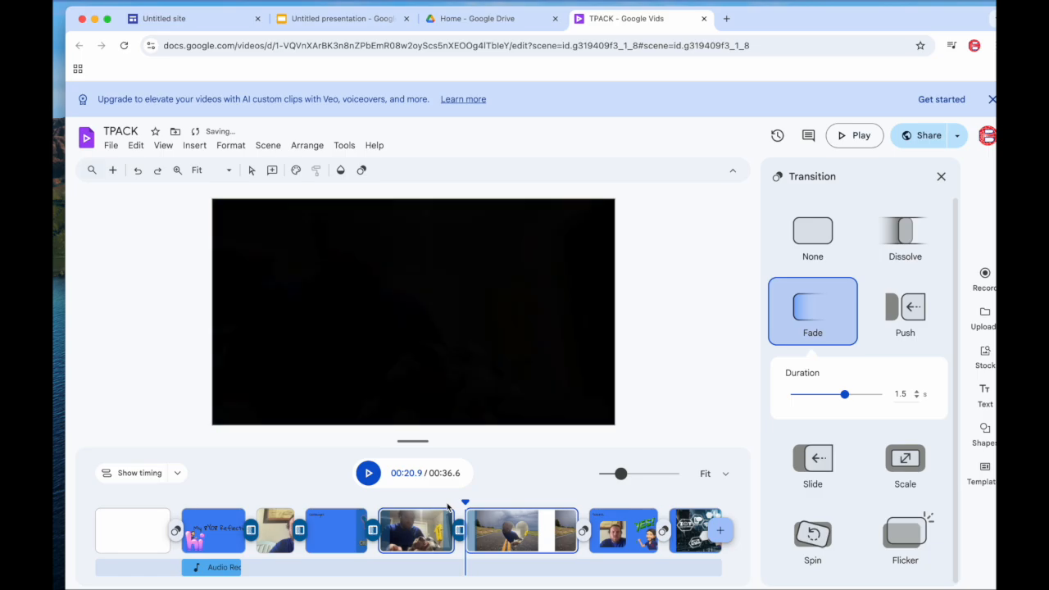